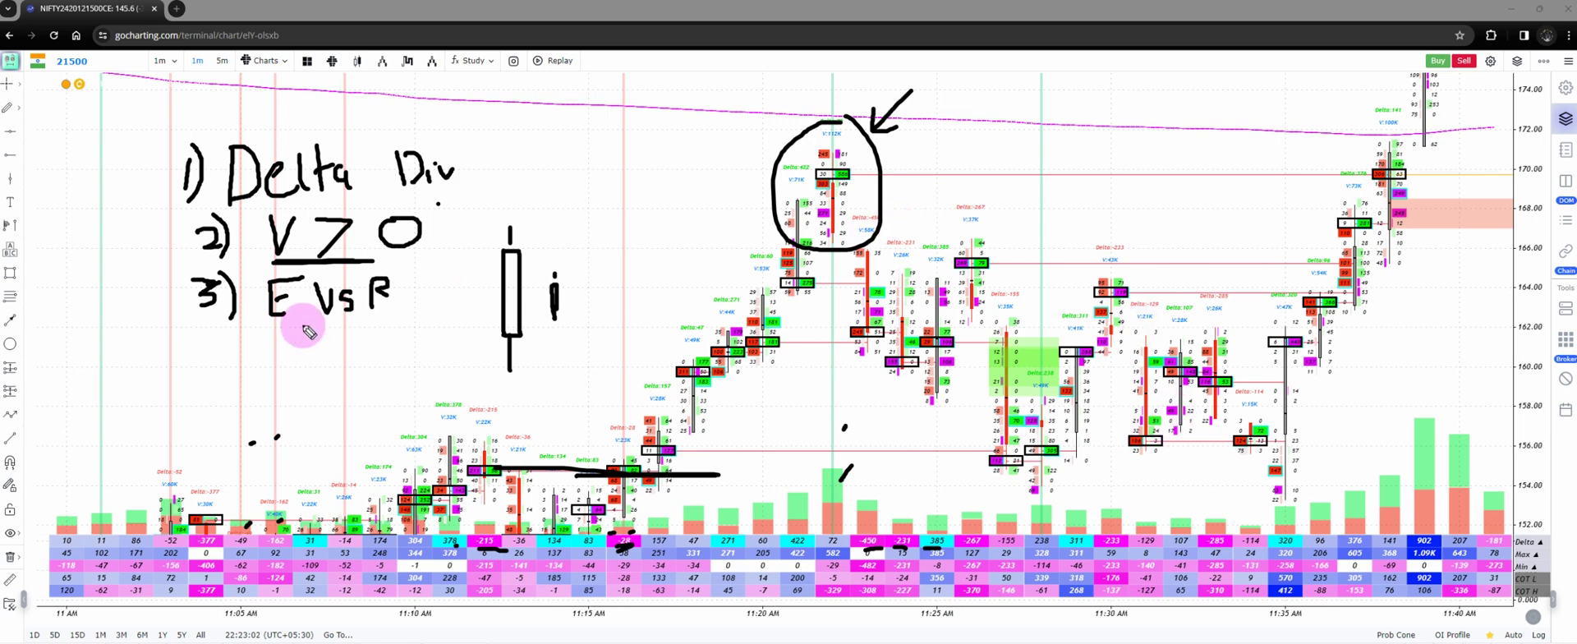
Handwrite items "4) Continuum" and "5) Max D/Min D" below the first three entries of the list on the chart
mouse_move(220, 334)
mouse_down()
mouse_move(207, 352)
mouse_move(216, 368)
mouse_move(228, 332)
mouse_move(227, 375)
mouse_up()
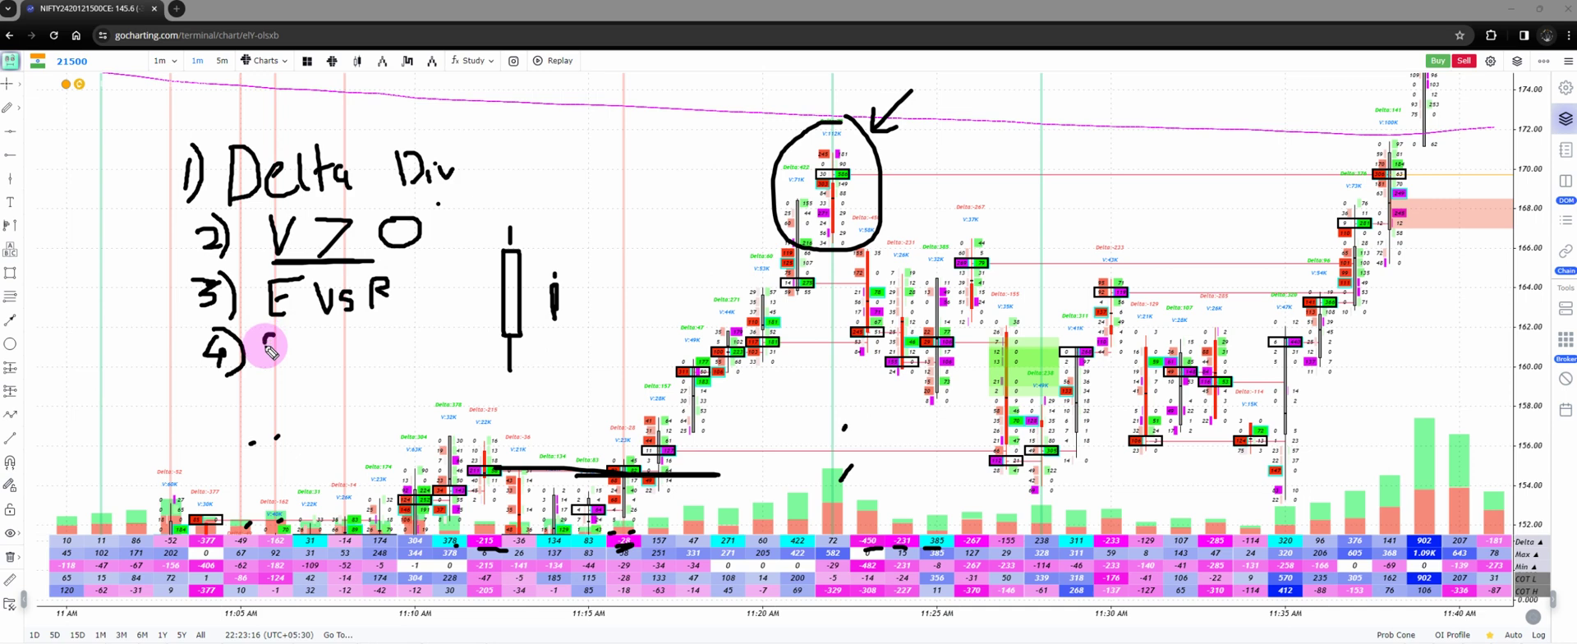
mouse_move(266, 338)
mouse_down()
mouse_move(275, 365)
mouse_move(428, 345)
mouse_up()
click(350, 333)
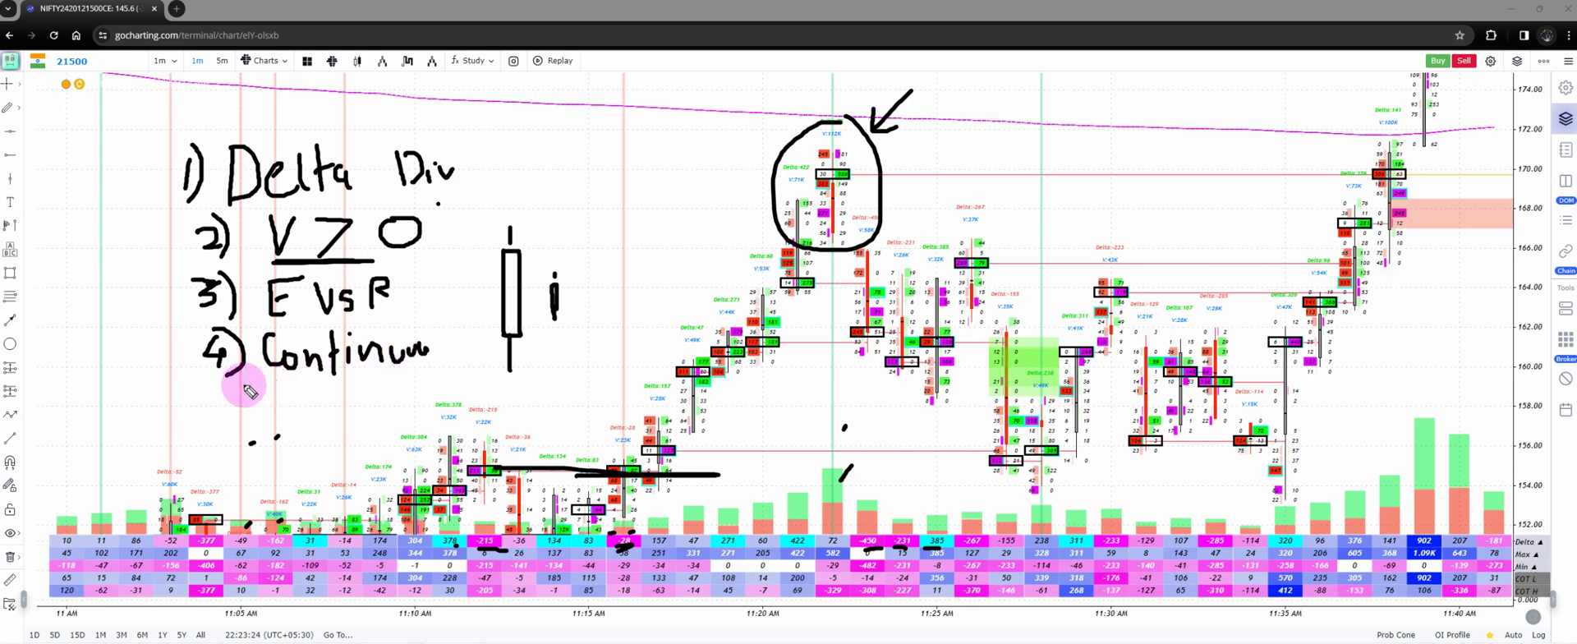
mouse_move(239, 385)
mouse_down()
mouse_move(224, 404)
mouse_move(279, 384)
mouse_move(359, 401)
mouse_move(345, 402)
mouse_move(377, 390)
mouse_move(399, 428)
mouse_up()
mouse_move(411, 390)
mouse_down()
mouse_move(411, 405)
mouse_move(489, 411)
mouse_up()
Underline and circle "Delta Div" in the list, and sketch arrows for the rise into and fall from the circled peak, with a line at its high
mouse_move(228, 198)
mouse_down()
mouse_move(381, 197)
mouse_move(277, 203)
mouse_up()
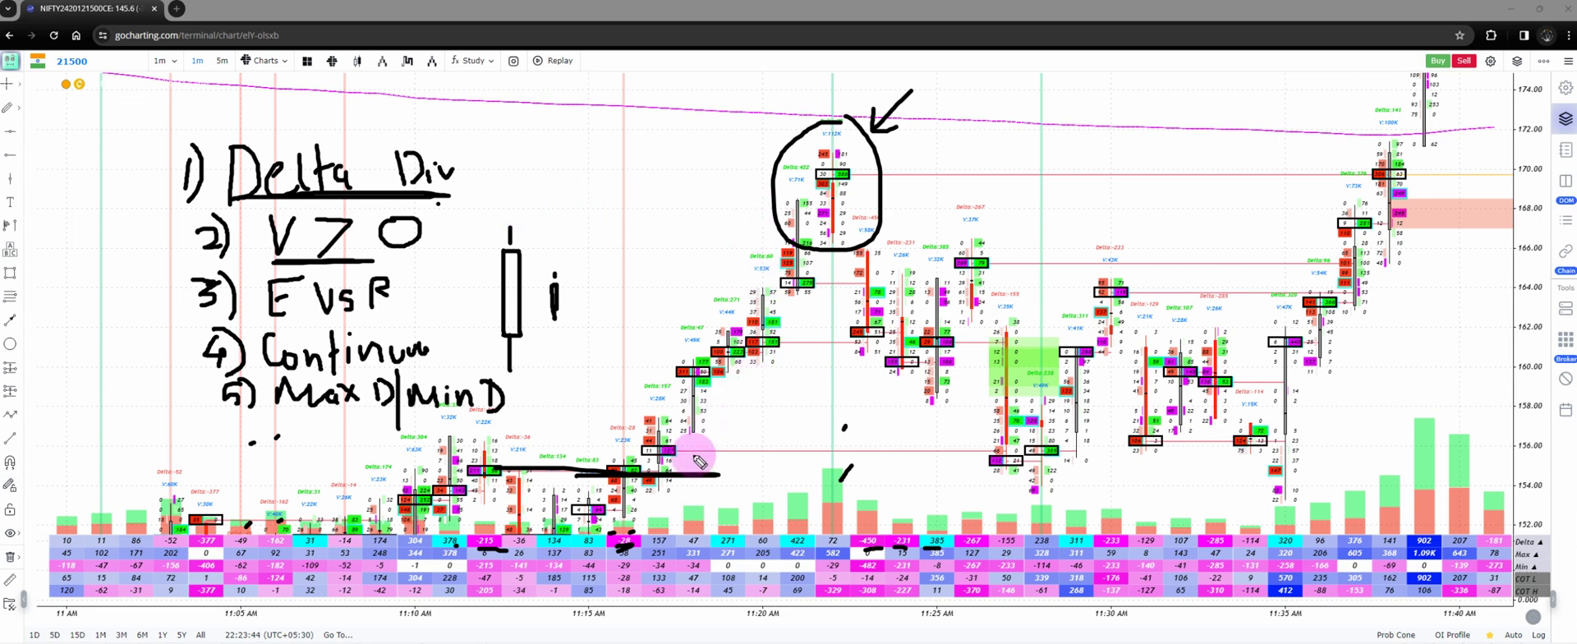
mouse_move(657, 515)
mouse_down()
mouse_move(750, 309)
mouse_move(760, 241)
mouse_move(780, 270)
mouse_up()
mouse_move(872, 197)
mouse_down()
mouse_move(936, 398)
mouse_move(959, 384)
mouse_up()
mouse_move(739, 158)
mouse_down()
mouse_move(898, 150)
mouse_move(739, 153)
mouse_move(845, 158)
mouse_up()
mouse_move(419, 127)
mouse_down()
mouse_move(234, 121)
mouse_move(160, 197)
mouse_move(510, 190)
mouse_move(394, 125)
mouse_up()
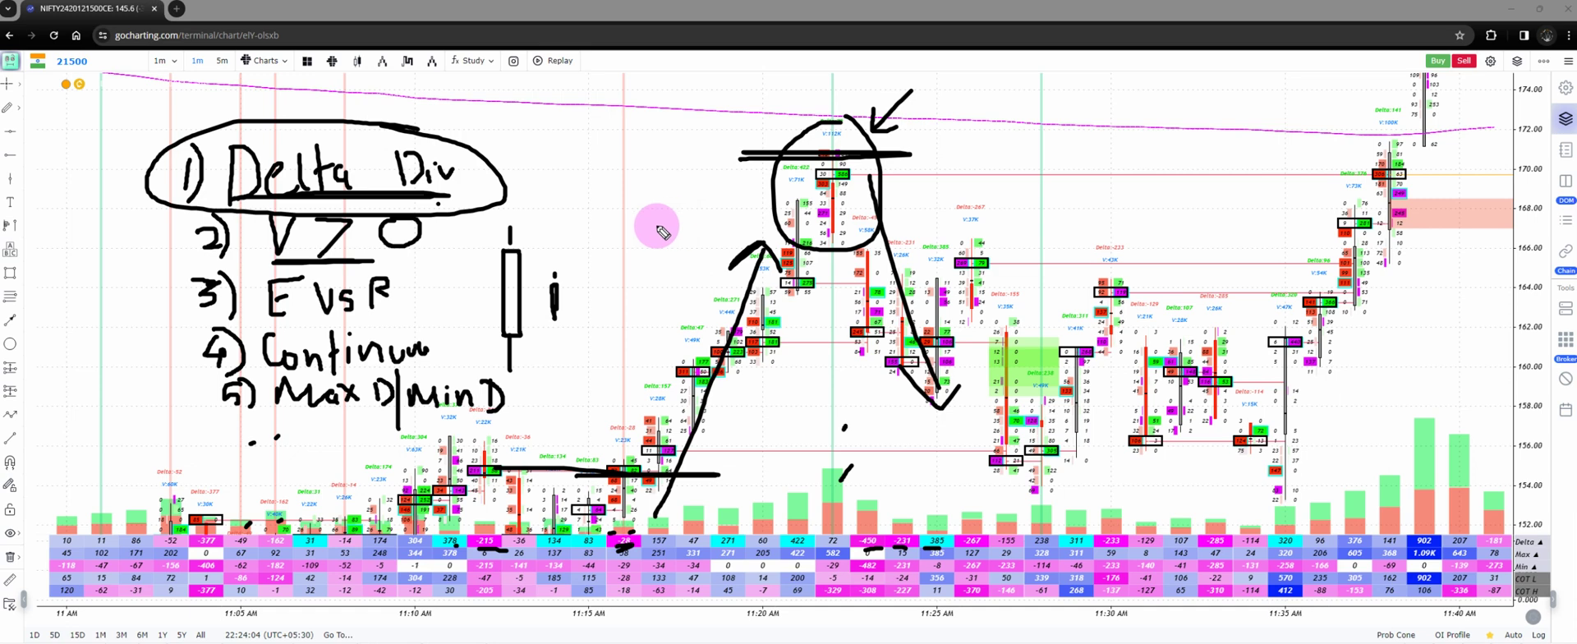
Underline list items 3 to 5, mark the key cells of the circled peak candle with an arrow, and clear all ink annotations
drag(267, 318, 360, 325)
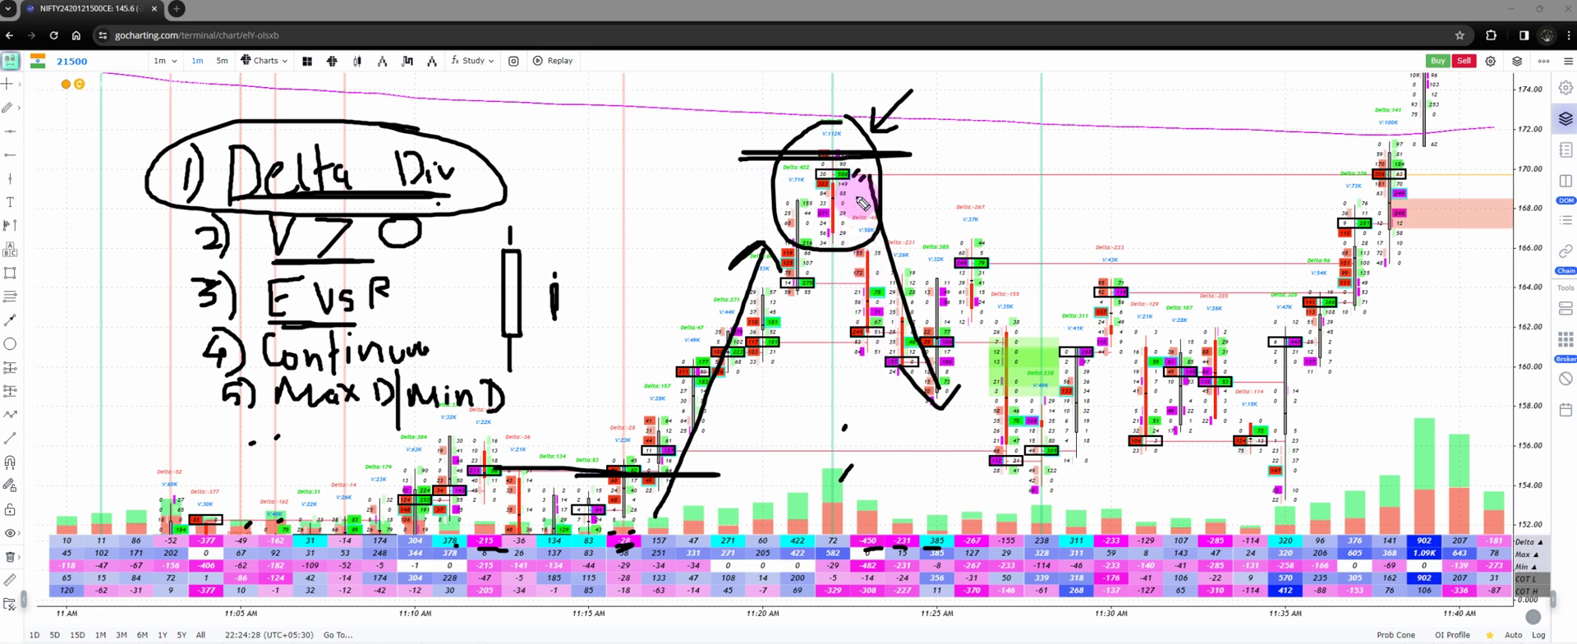
drag(810, 193, 849, 195)
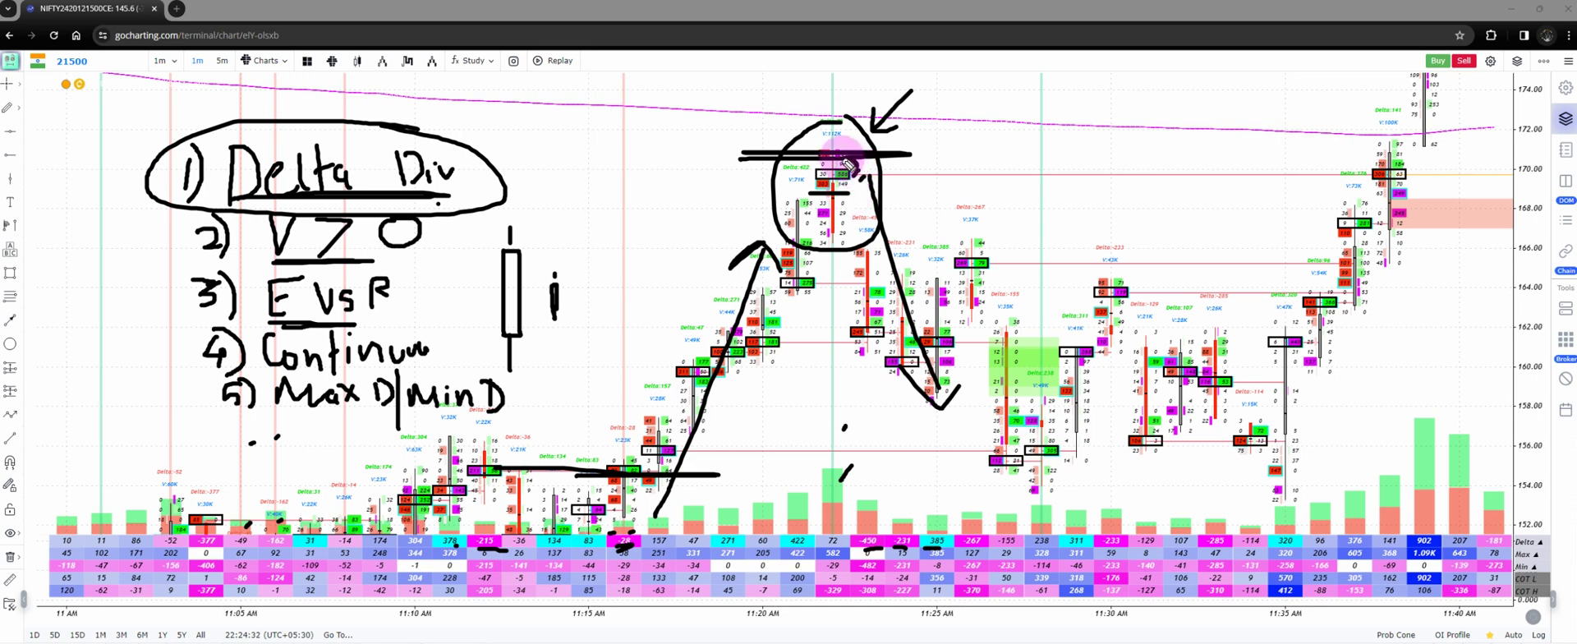
mouse_move(843, 157)
mouse_down()
mouse_move(834, 188)
mouse_move(868, 163)
mouse_move(850, 158)
mouse_up()
drag(918, 129, 869, 161)
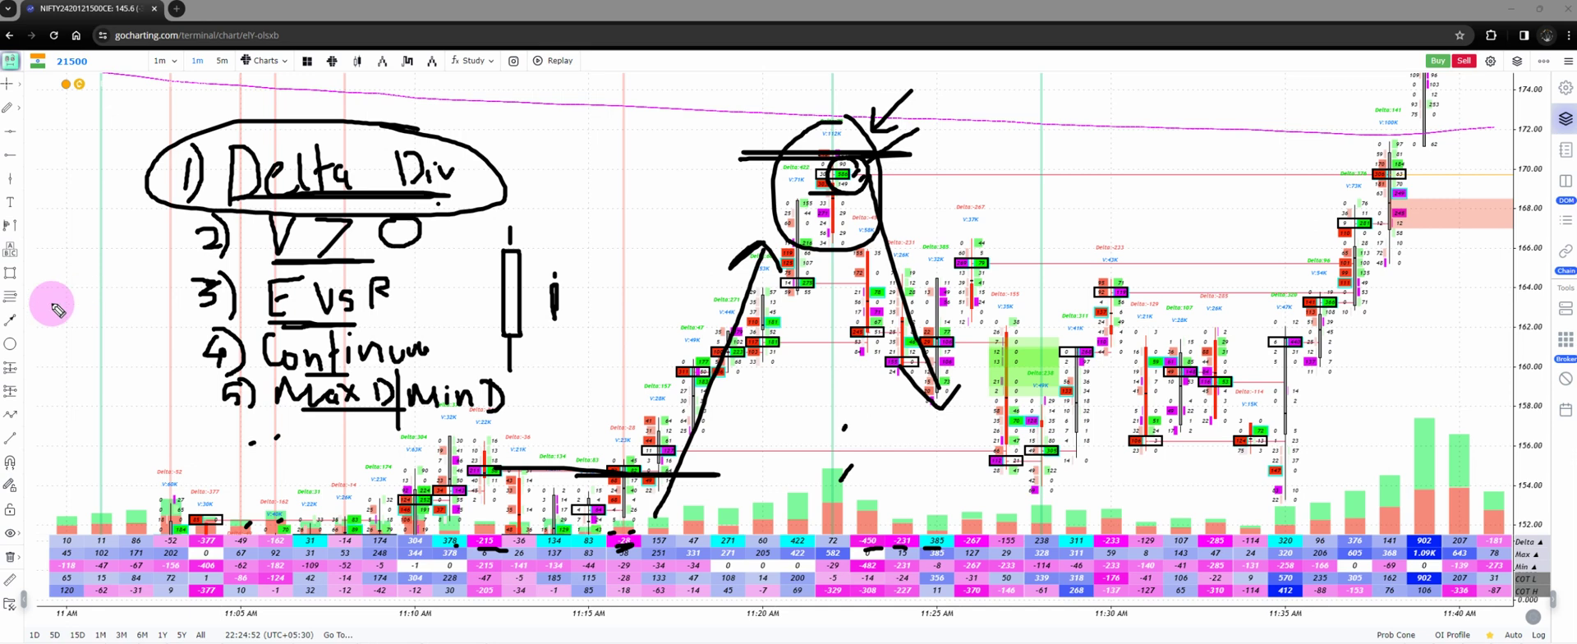
key(ctrl+shift+7)
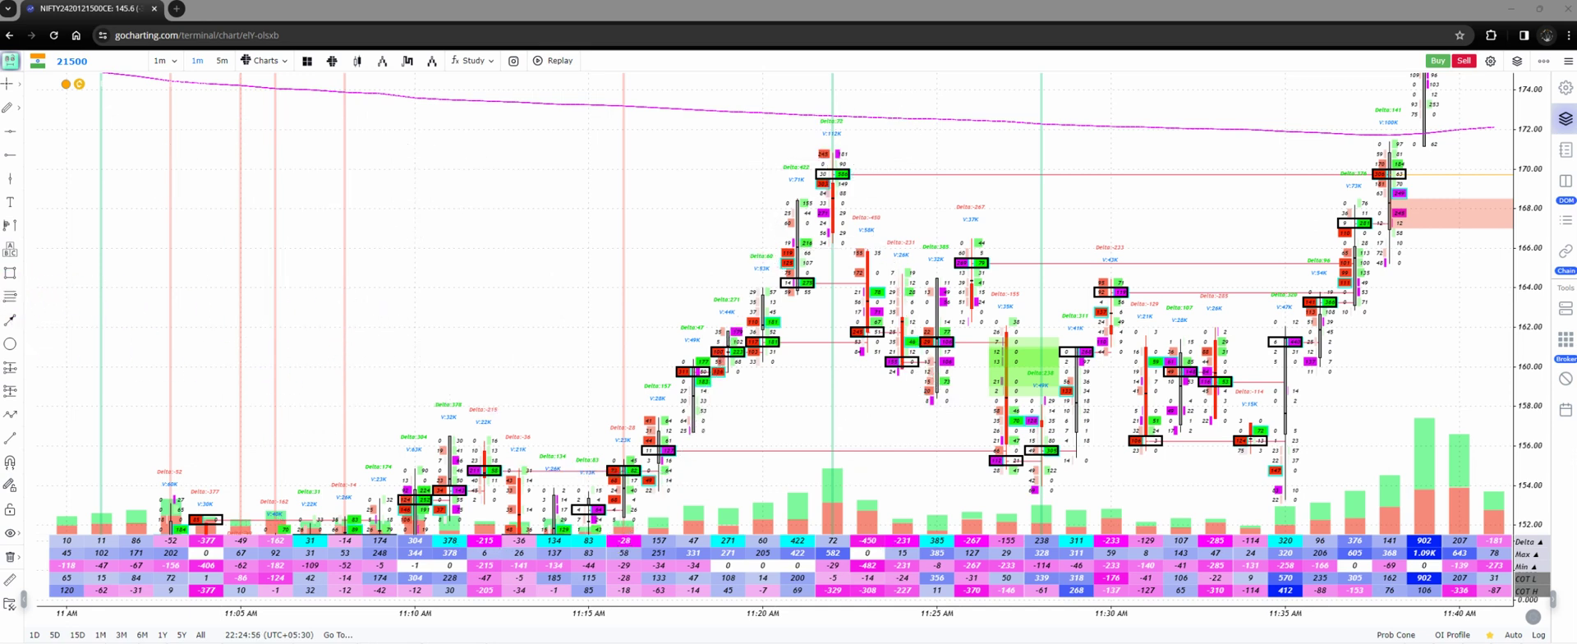
Tick the 11:06 and 11:09 volume bars, circle the 11:10 bar, draw a line beneath the candles, and clear the ink
drag(514, 271, 310, 286)
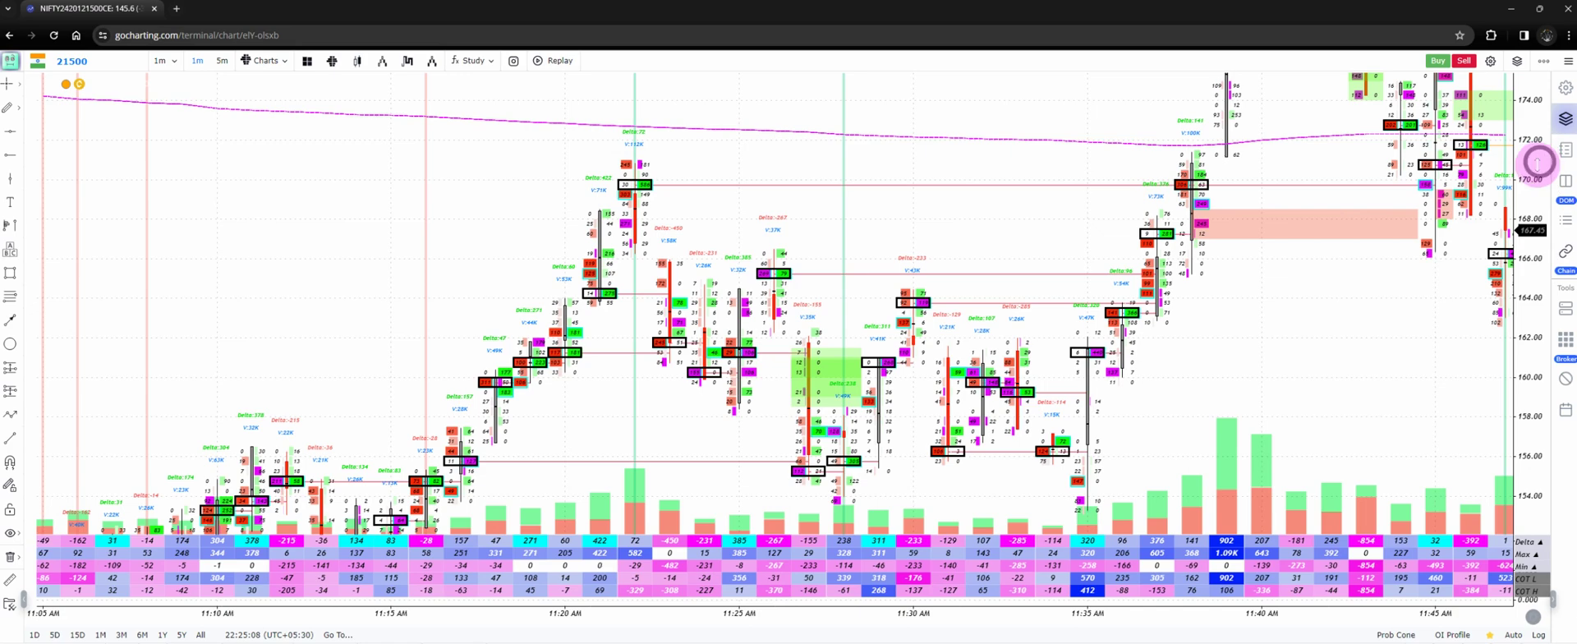
click(1533, 267)
drag(760, 211, 796, 261)
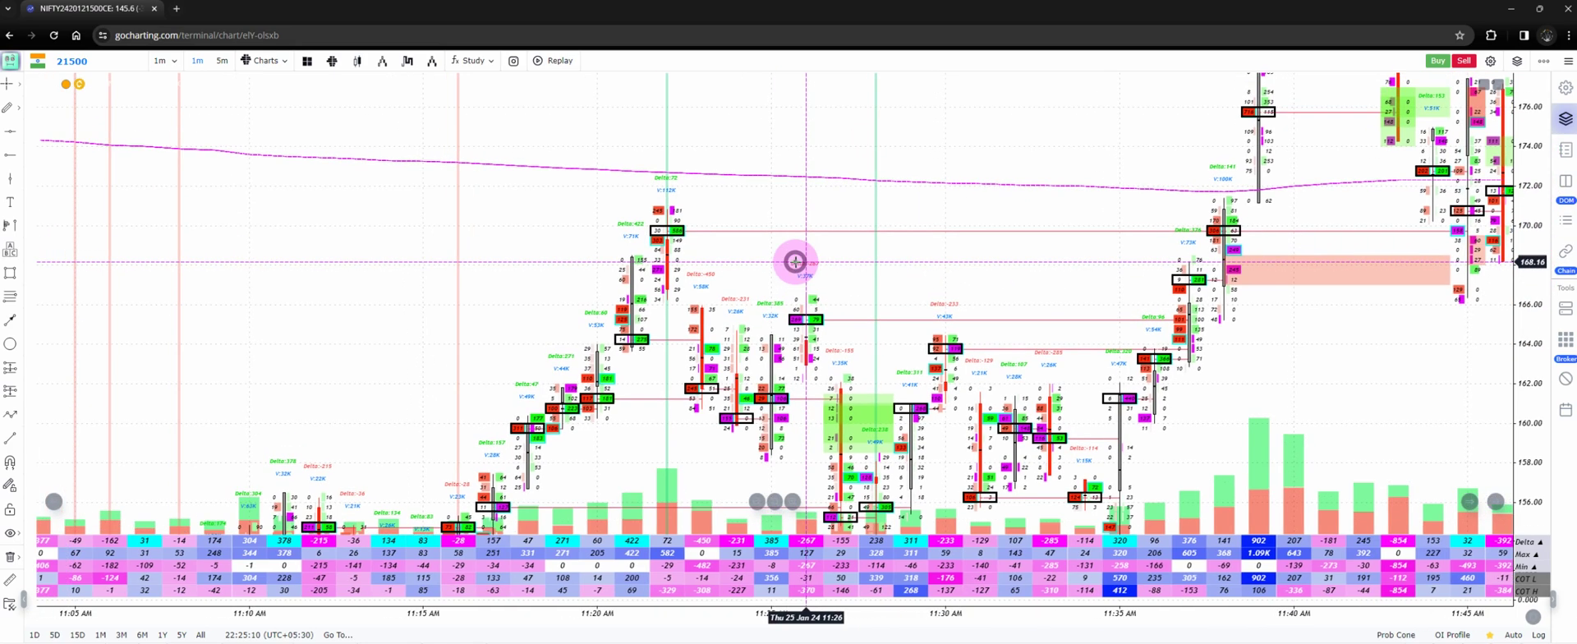
drag(540, 294, 605, 112)
drag(482, 373, 539, 344)
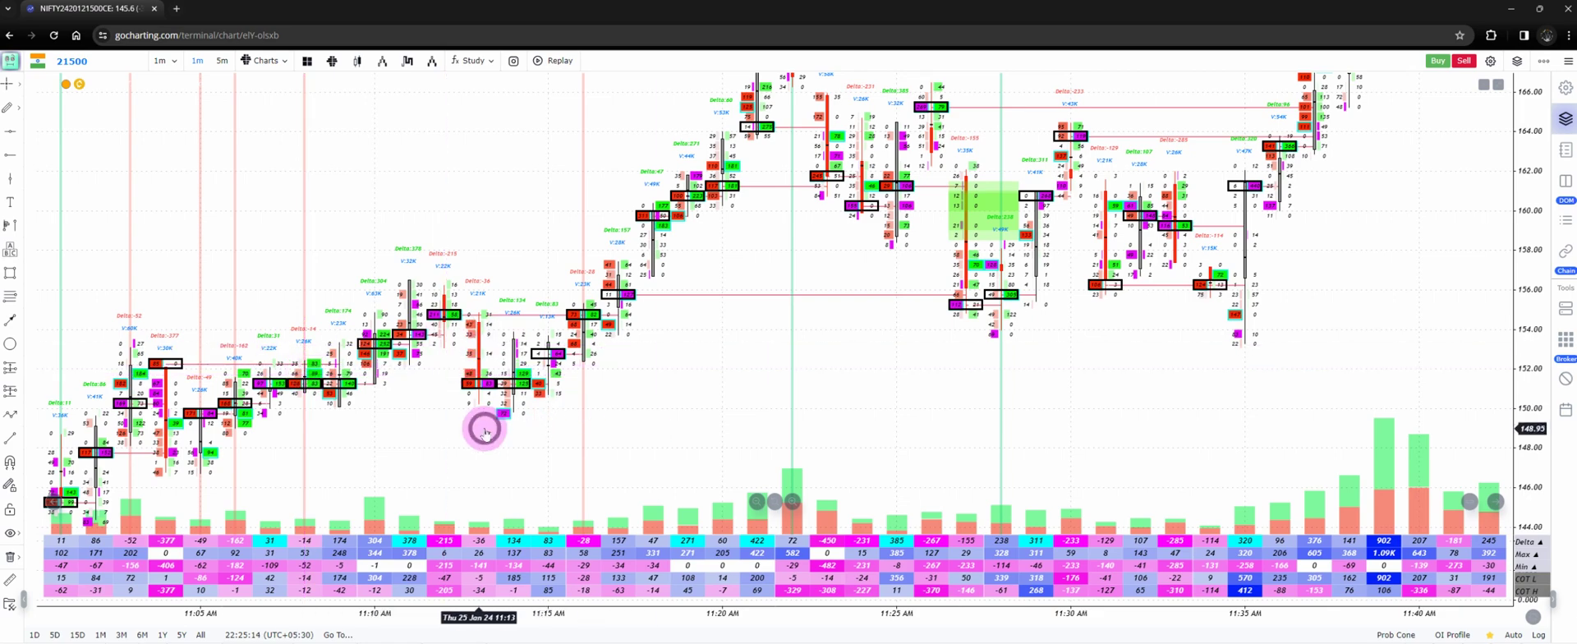
drag(486, 425, 589, 398)
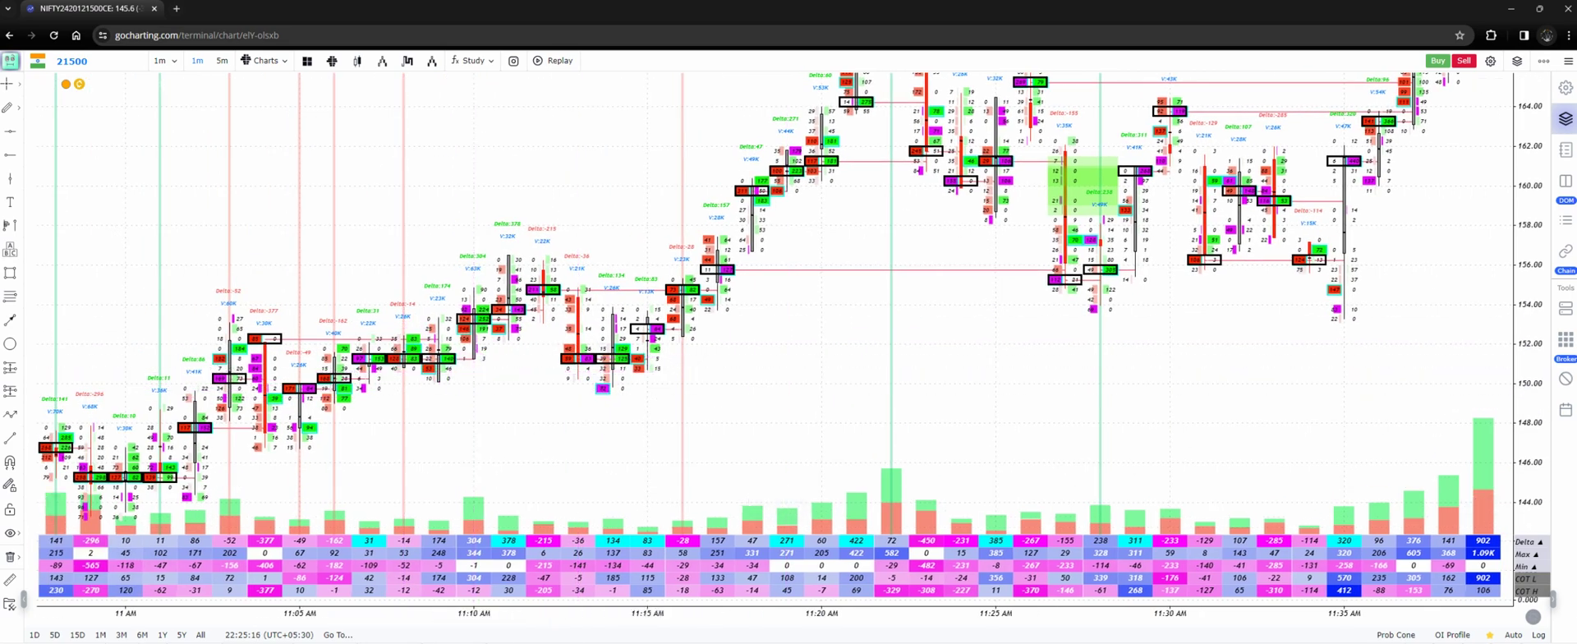
key(ctrl+alt+g)
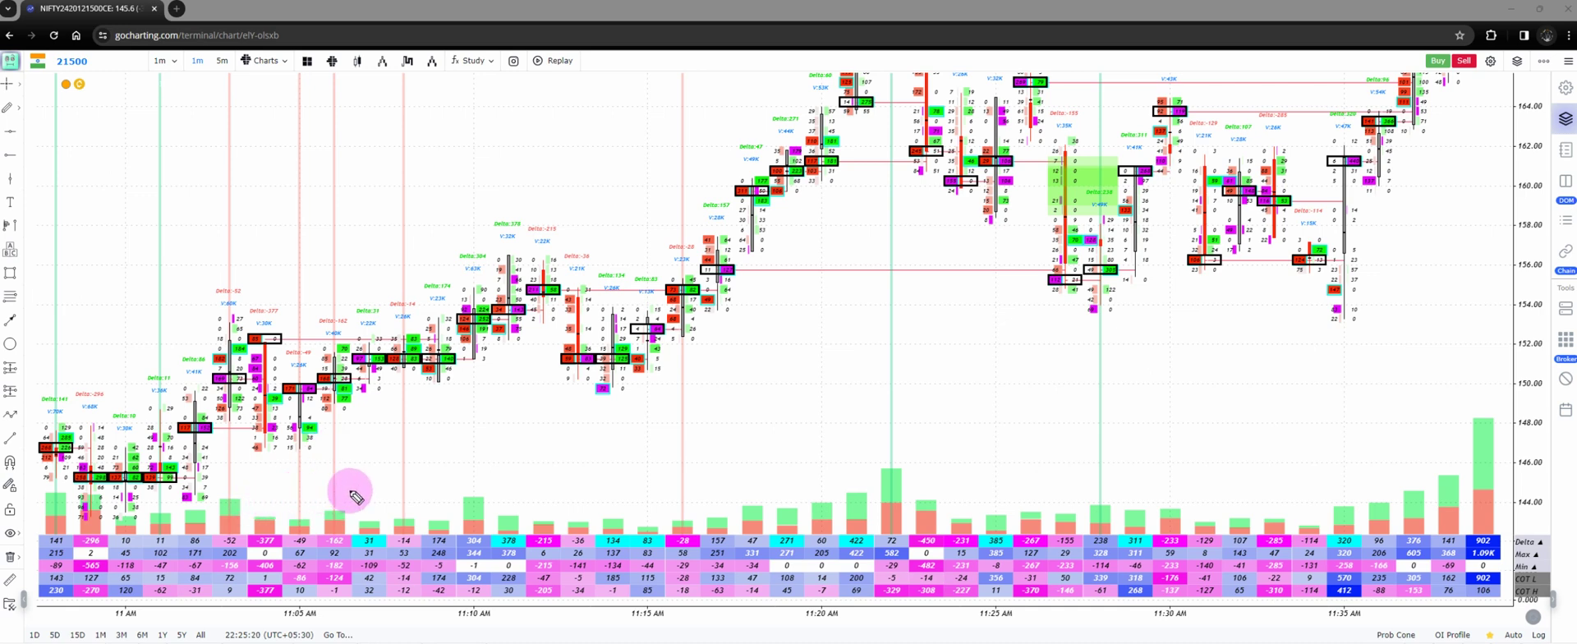
drag(351, 491, 342, 507)
drag(439, 495, 433, 515)
mouse_move(490, 465)
mouse_down()
mouse_move(491, 484)
mouse_move(470, 488)
mouse_move(509, 499)
mouse_up()
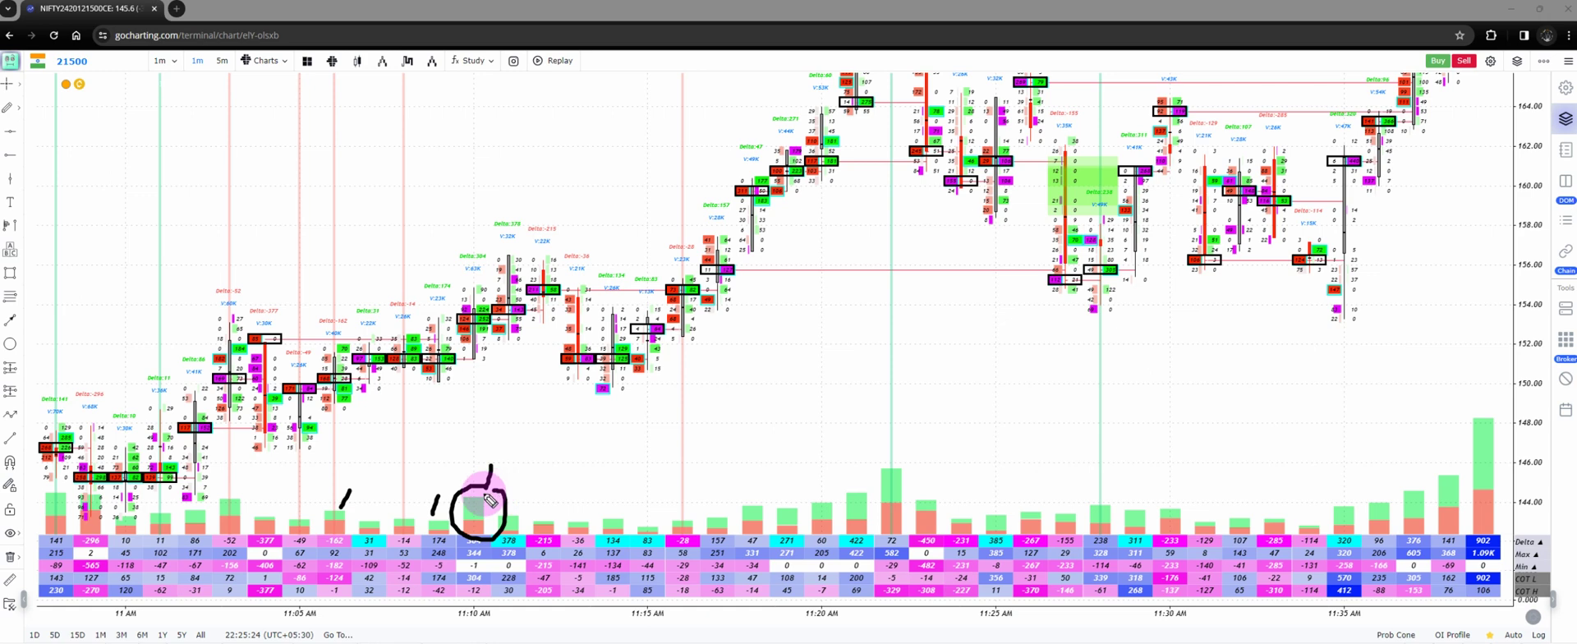
click(477, 495)
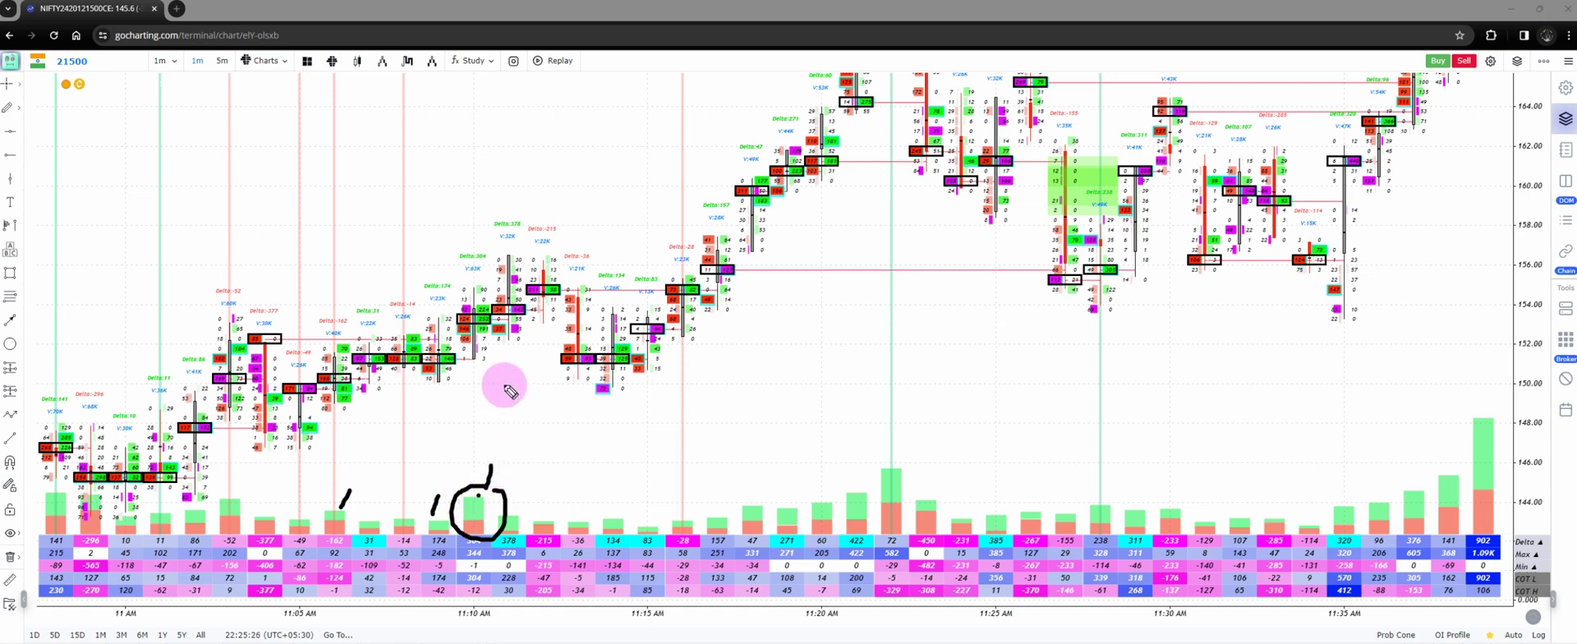
drag(322, 430, 673, 450)
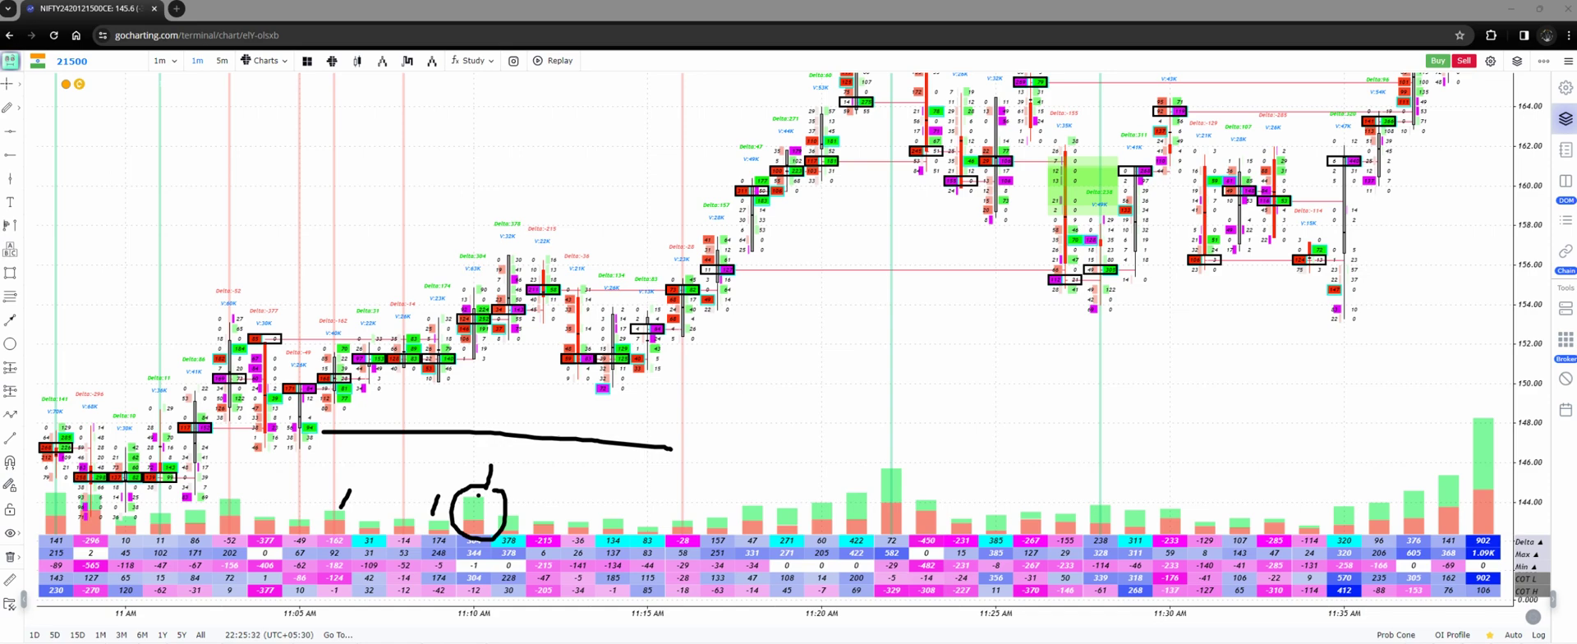
key(Escape)
Circle the 11:22 peak candle with arrow strokes, underline its minimum delta, and circle its delta value in the table
mouse_move(656, 326)
mouse_down()
mouse_move(496, 454)
mouse_move(496, 504)
mouse_up()
drag(592, 326, 499, 341)
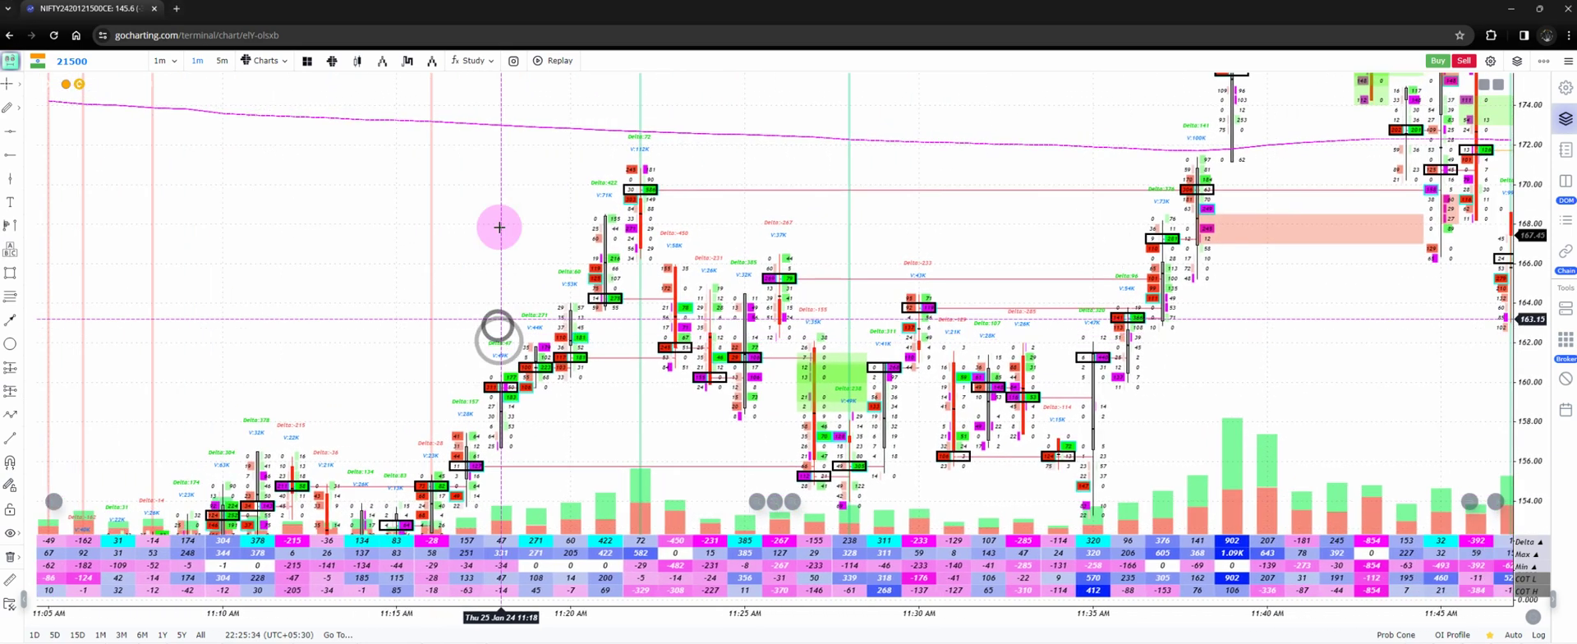
drag(547, 220, 495, 199)
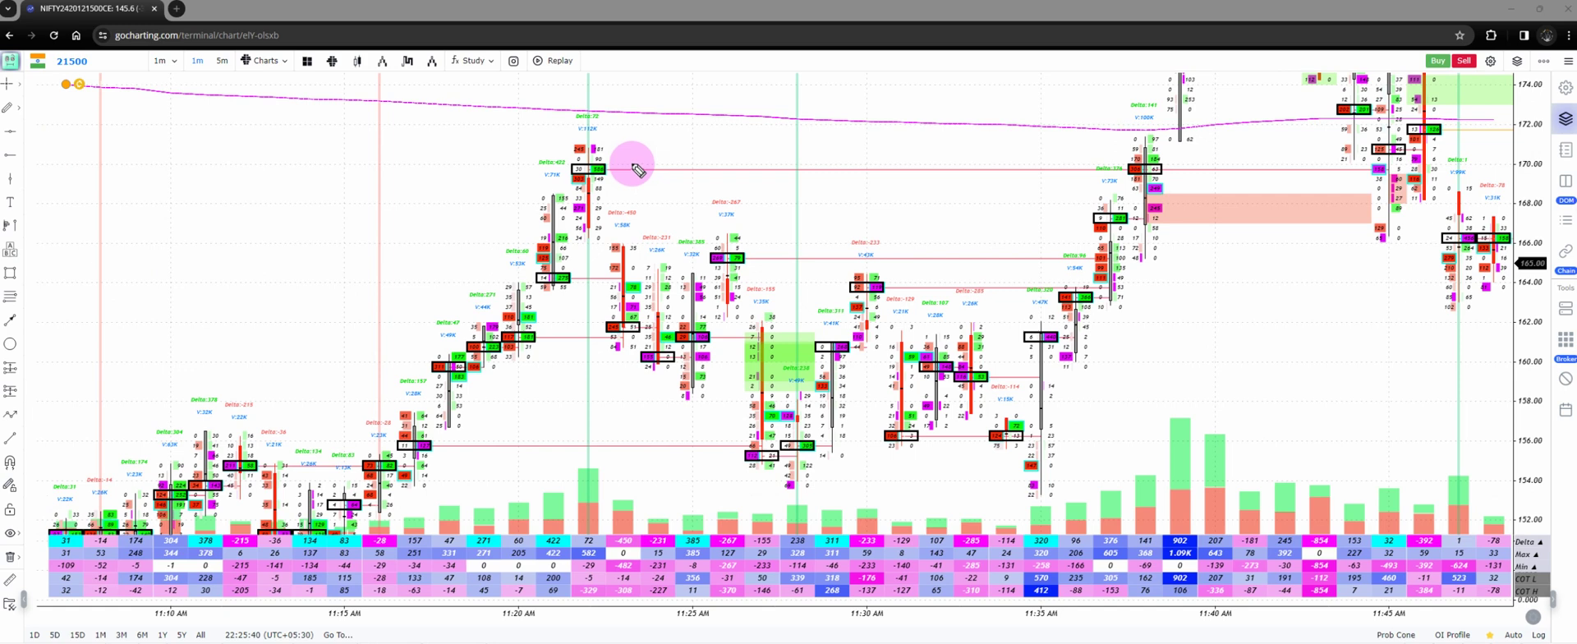
mouse_move(629, 158)
mouse_down()
mouse_move(605, 148)
mouse_move(552, 177)
mouse_move(624, 163)
mouse_move(649, 123)
mouse_up()
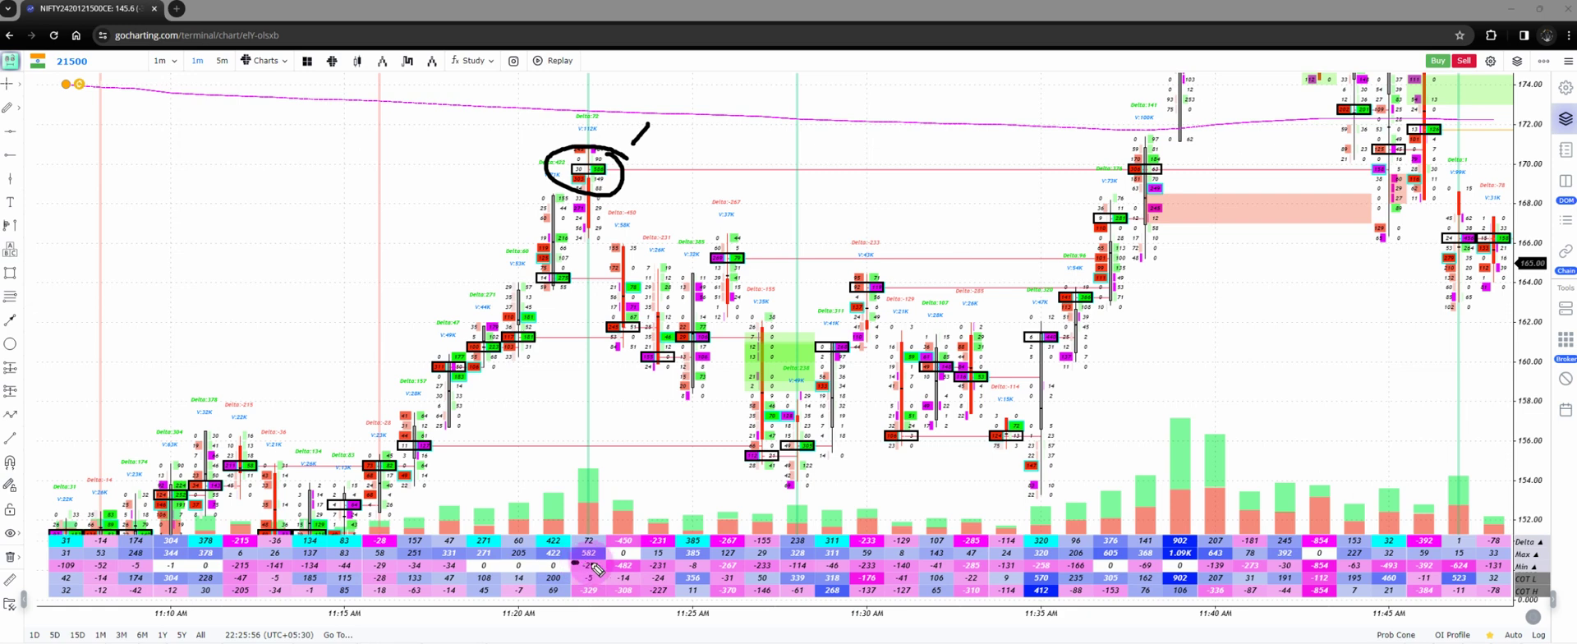
drag(597, 567, 588, 569)
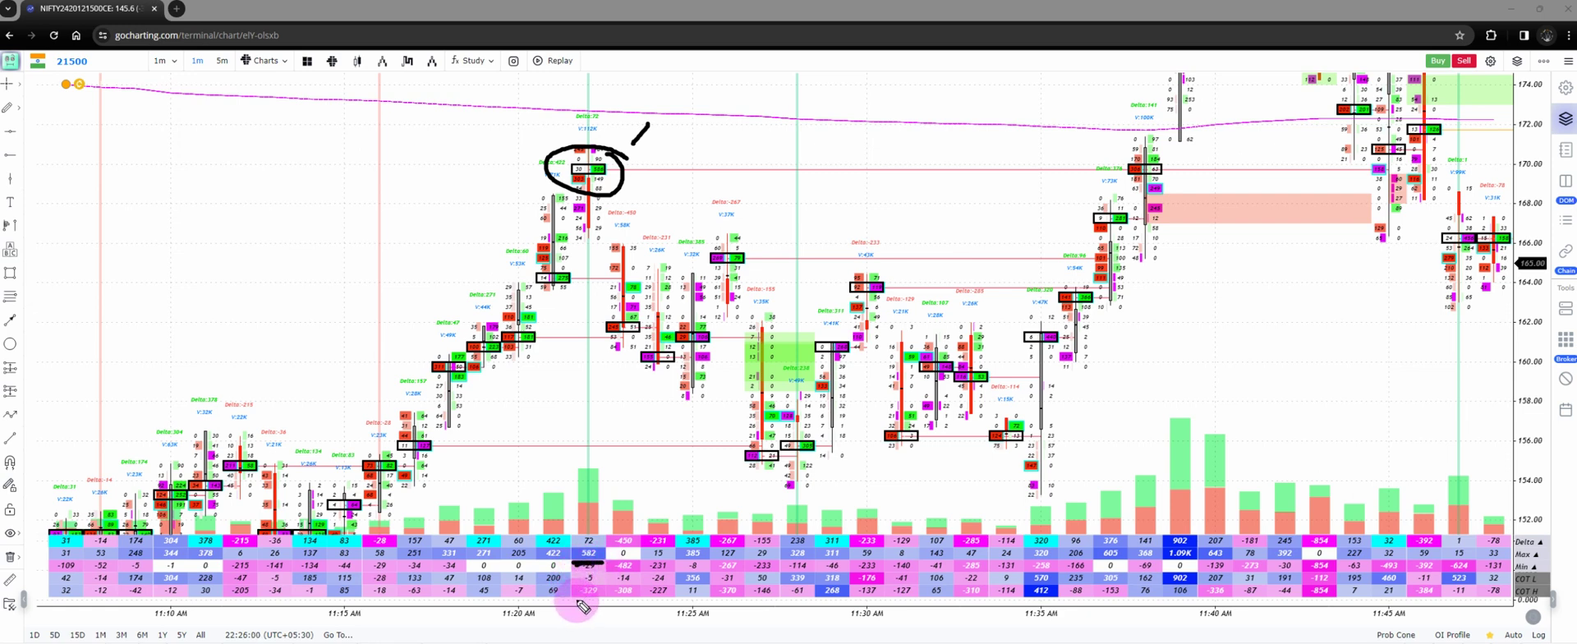
drag(602, 538, 579, 536)
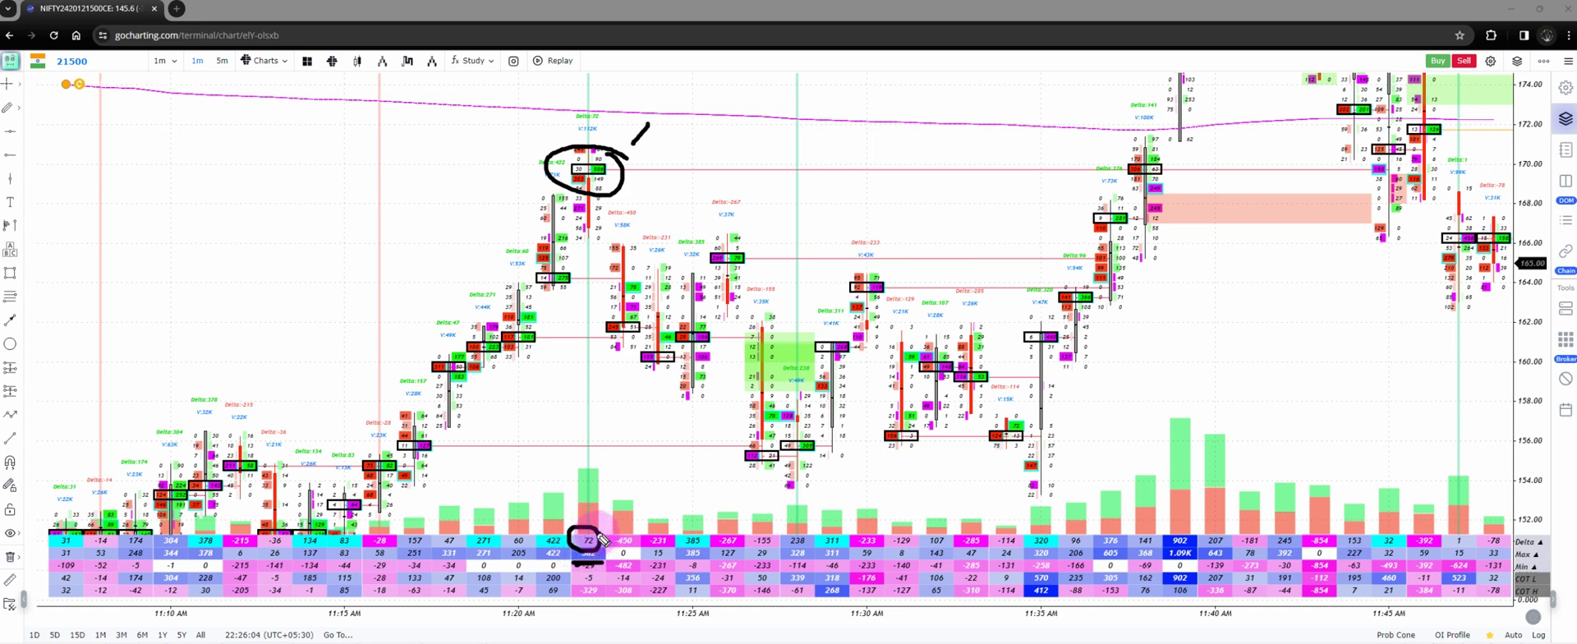
drag(635, 130, 619, 157)
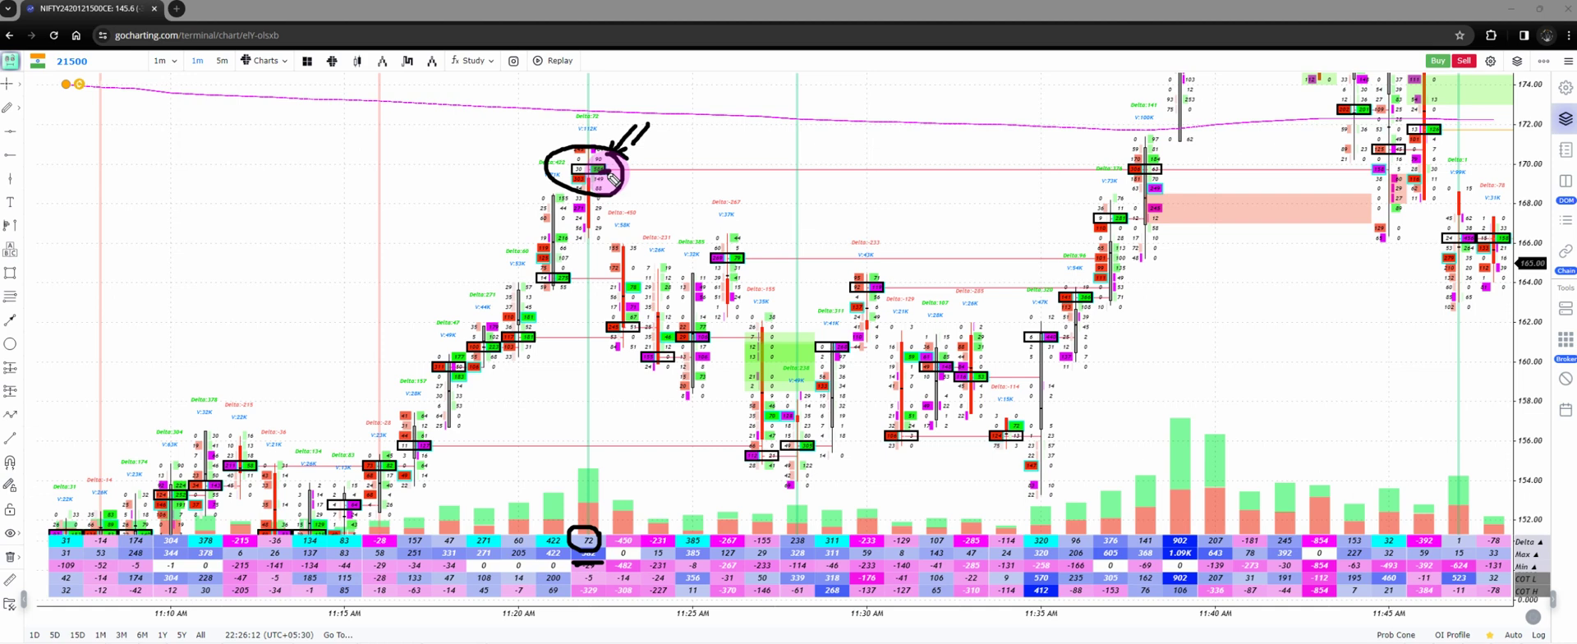
Sketch the zigzag price path from the 11:22 peak to the high near 11:38, circle that high with an arrow, and circle the 1m timeframe
mouse_move(612, 179)
mouse_down()
mouse_move(635, 324)
mouse_move(661, 258)
mouse_move(696, 371)
mouse_move(767, 174)
mouse_move(821, 366)
mouse_move(847, 347)
mouse_up()
drag(643, 292, 698, 400)
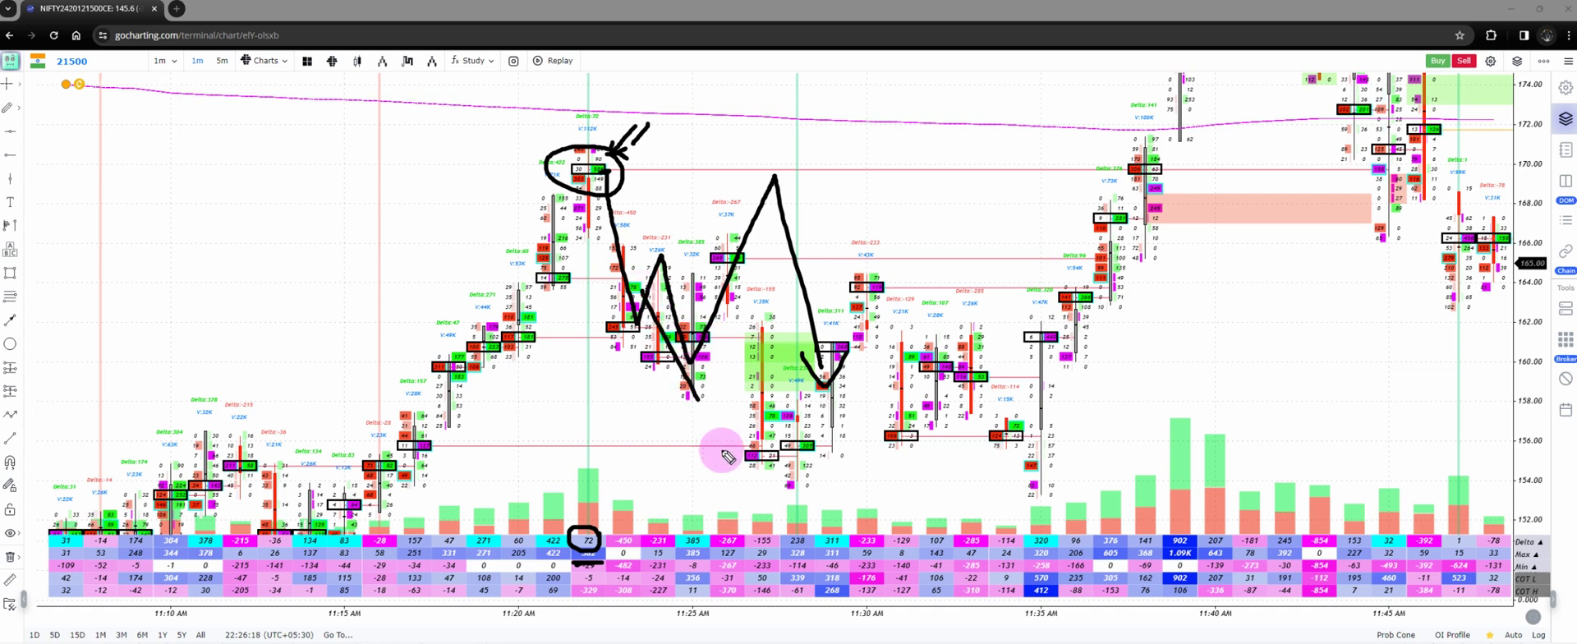
mouse_move(727, 456)
mouse_down()
mouse_move(845, 343)
mouse_move(945, 328)
mouse_move(1034, 447)
mouse_move(1166, 130)
mouse_up()
mouse_move(1222, 161)
mouse_down()
mouse_move(1112, 148)
mouse_move(1123, 114)
mouse_up()
mouse_move(1188, 269)
mouse_down()
mouse_move(1172, 207)
mouse_move(1203, 230)
mouse_up()
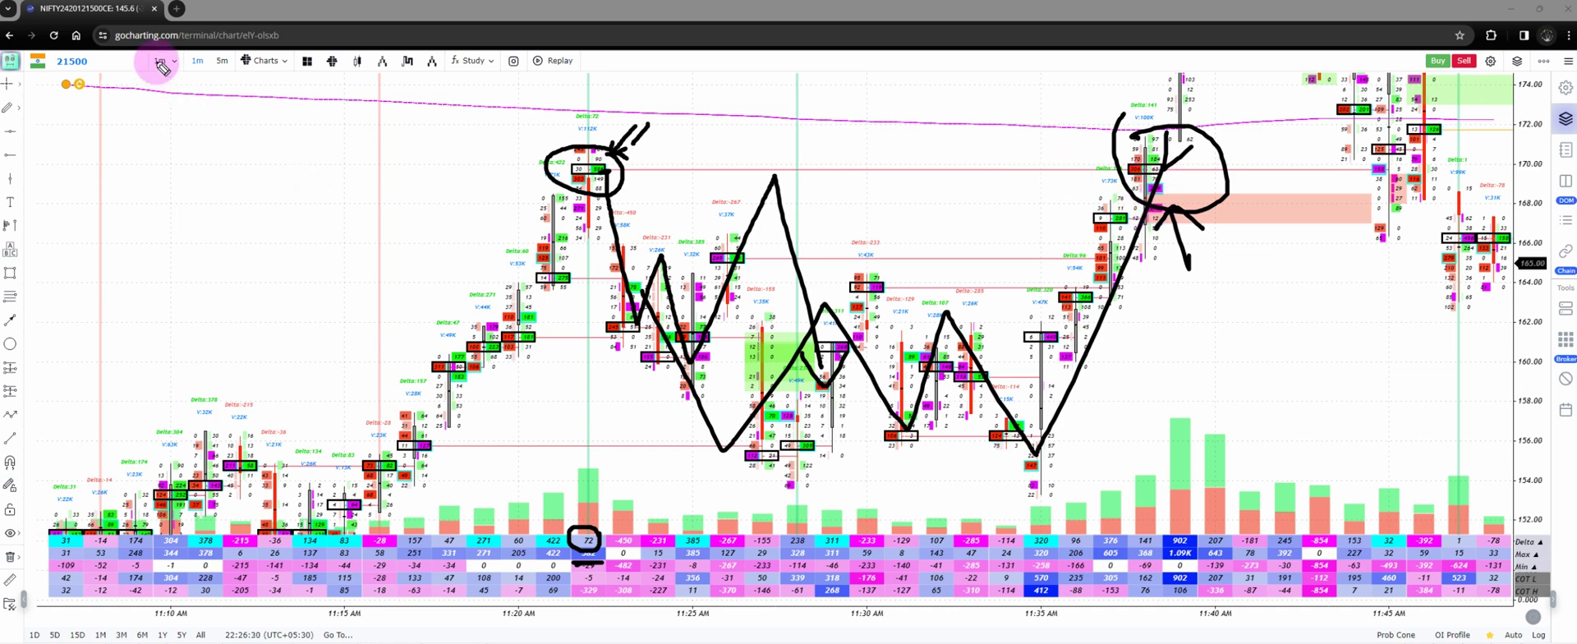
mouse_move(173, 55)
mouse_down()
mouse_move(151, 77)
mouse_move(174, 53)
mouse_up()
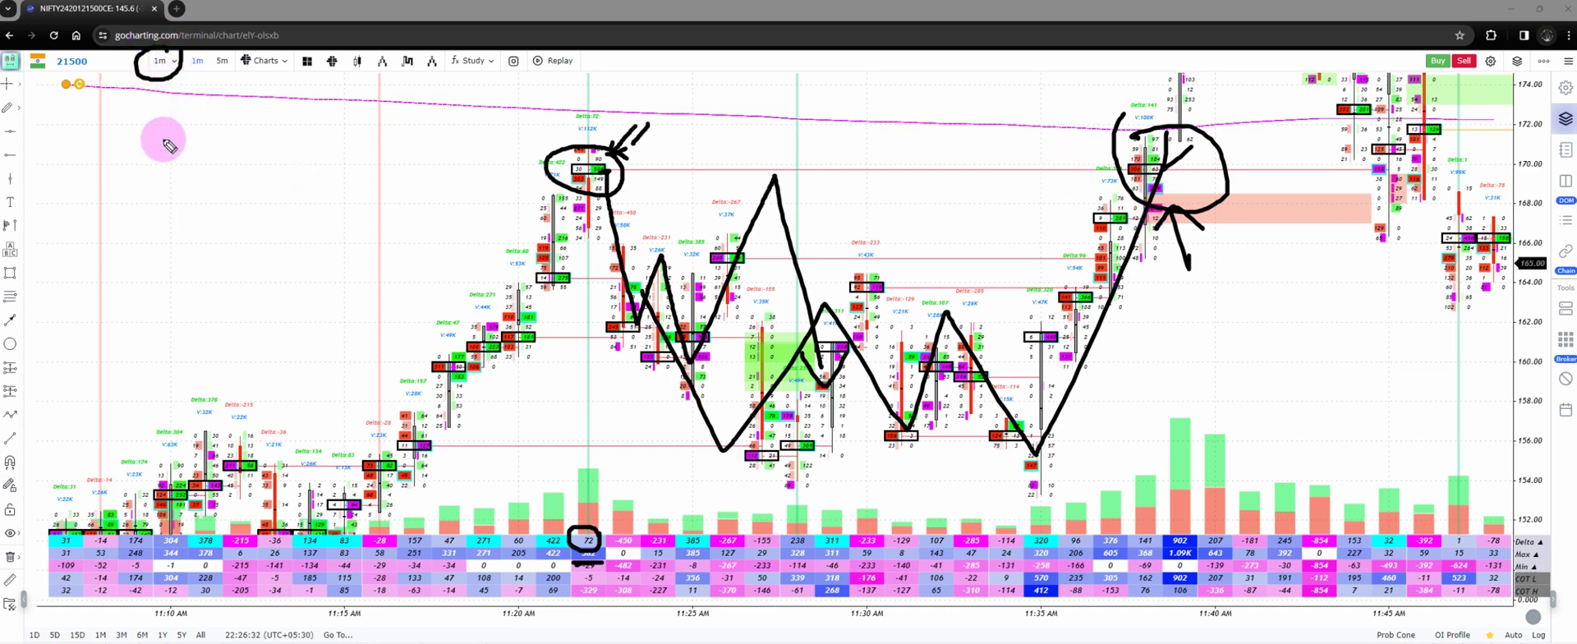
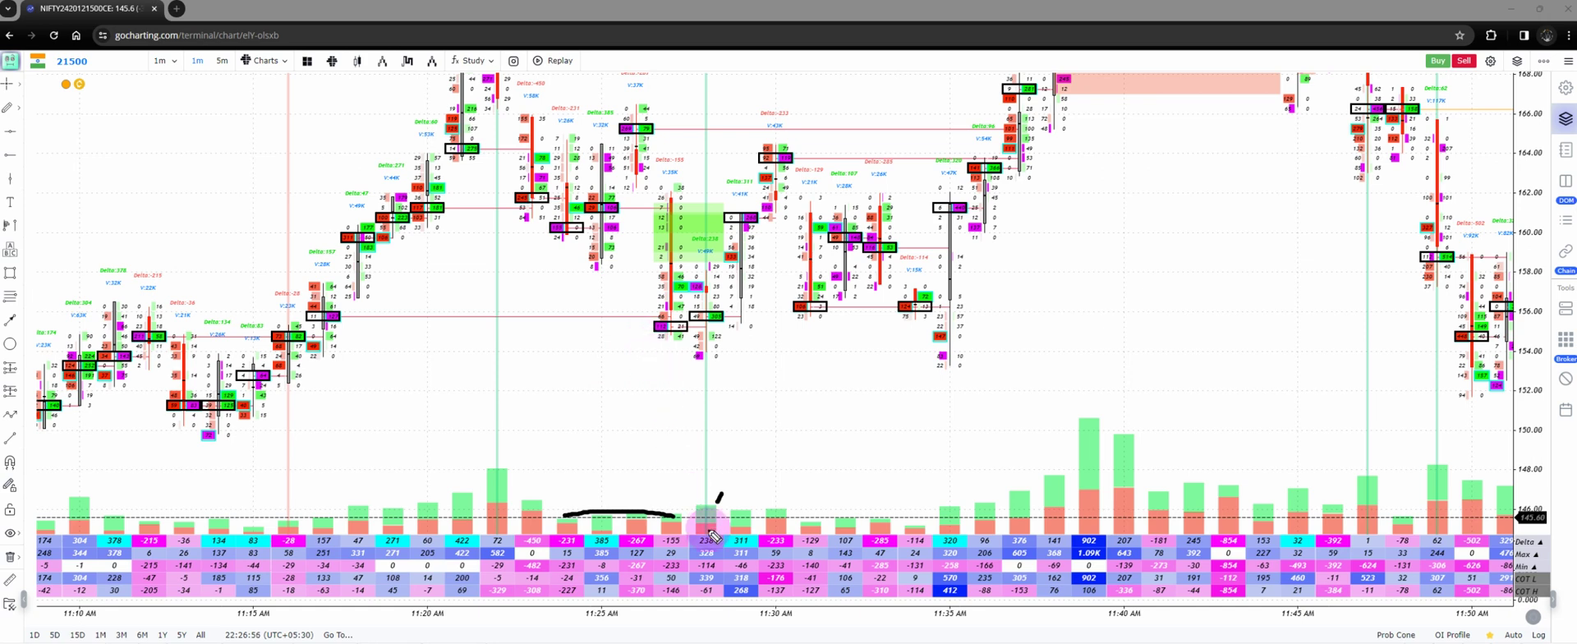
Mark the 11:28 volume bar and delta, box the support zone between about 154 and 156, sketch the bounces off it, and clear the ink
drag(727, 515, 721, 544)
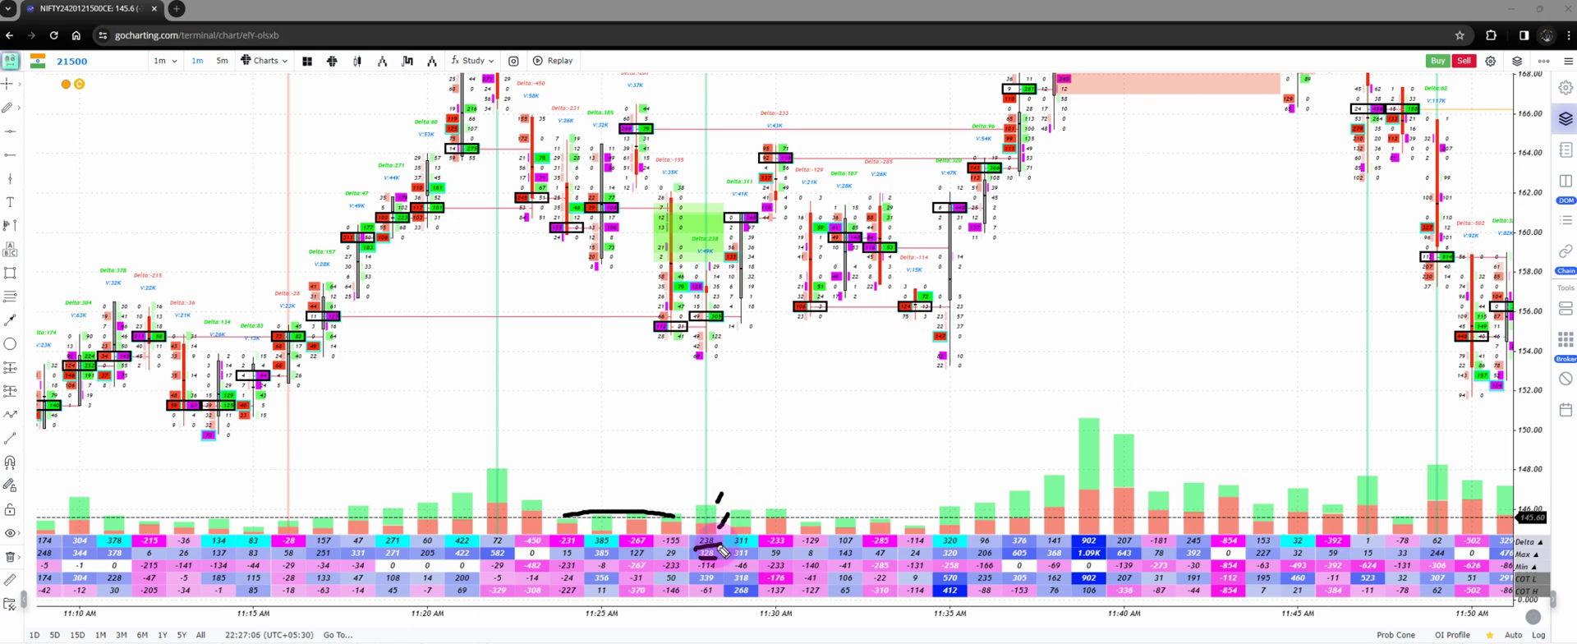
click(708, 520)
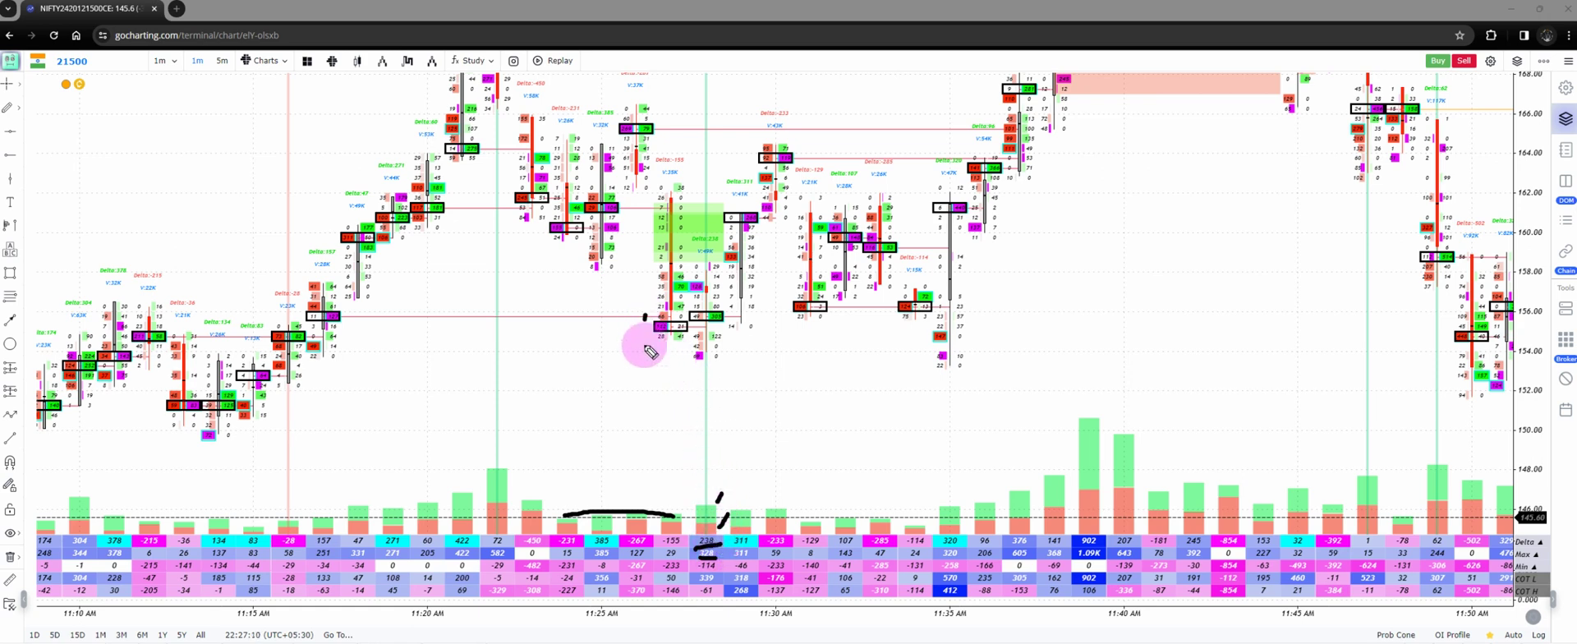
mouse_move(644, 343)
mouse_down()
mouse_move(645, 315)
mouse_move(1042, 317)
mouse_move(627, 350)
mouse_up()
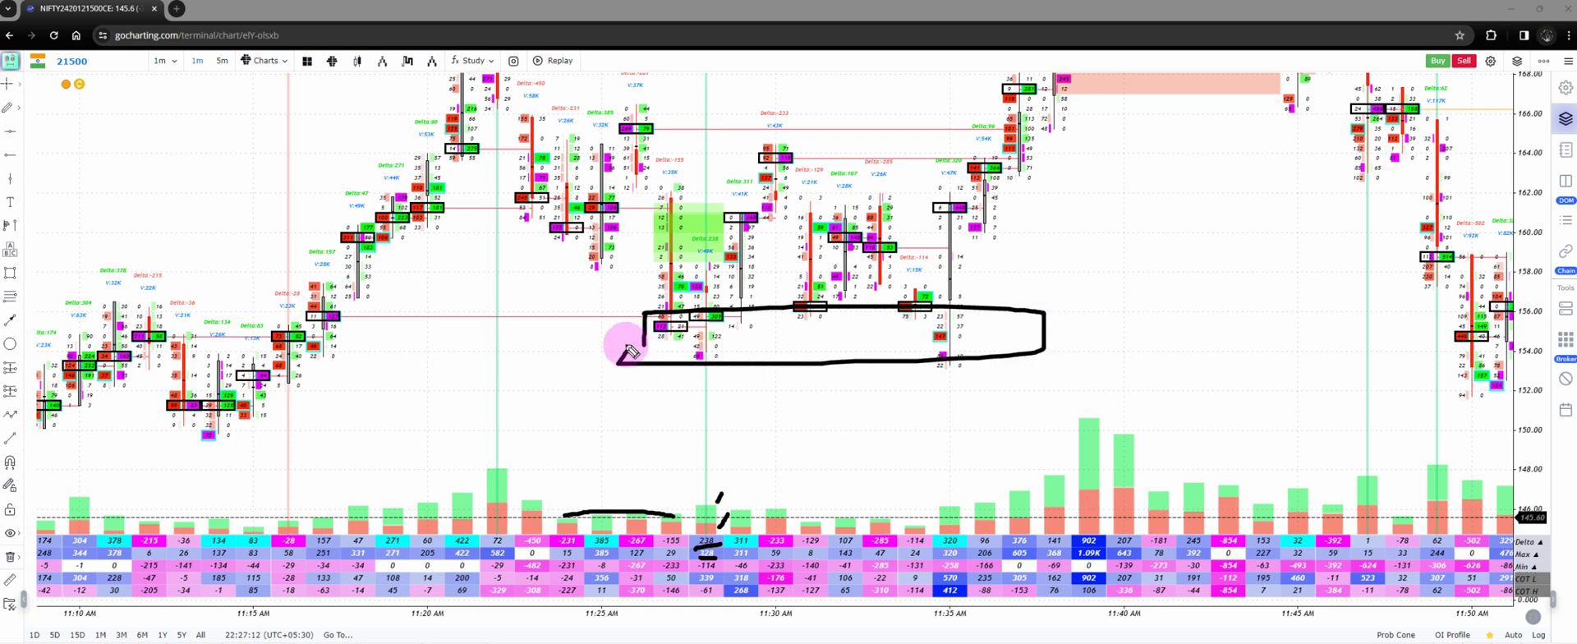
mouse_move(649, 177)
mouse_down()
mouse_move(682, 284)
mouse_move(813, 292)
mouse_move(889, 172)
mouse_move(1021, 76)
mouse_up()
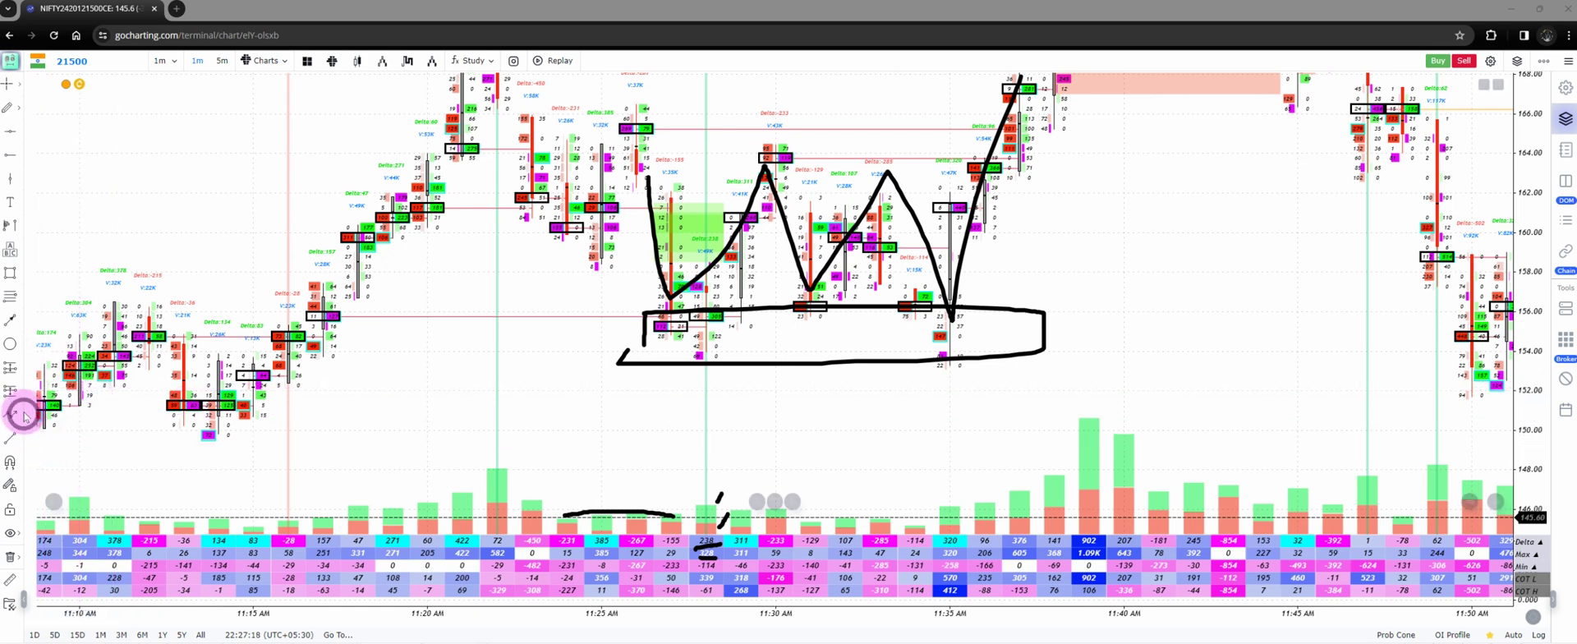
key(Escape)
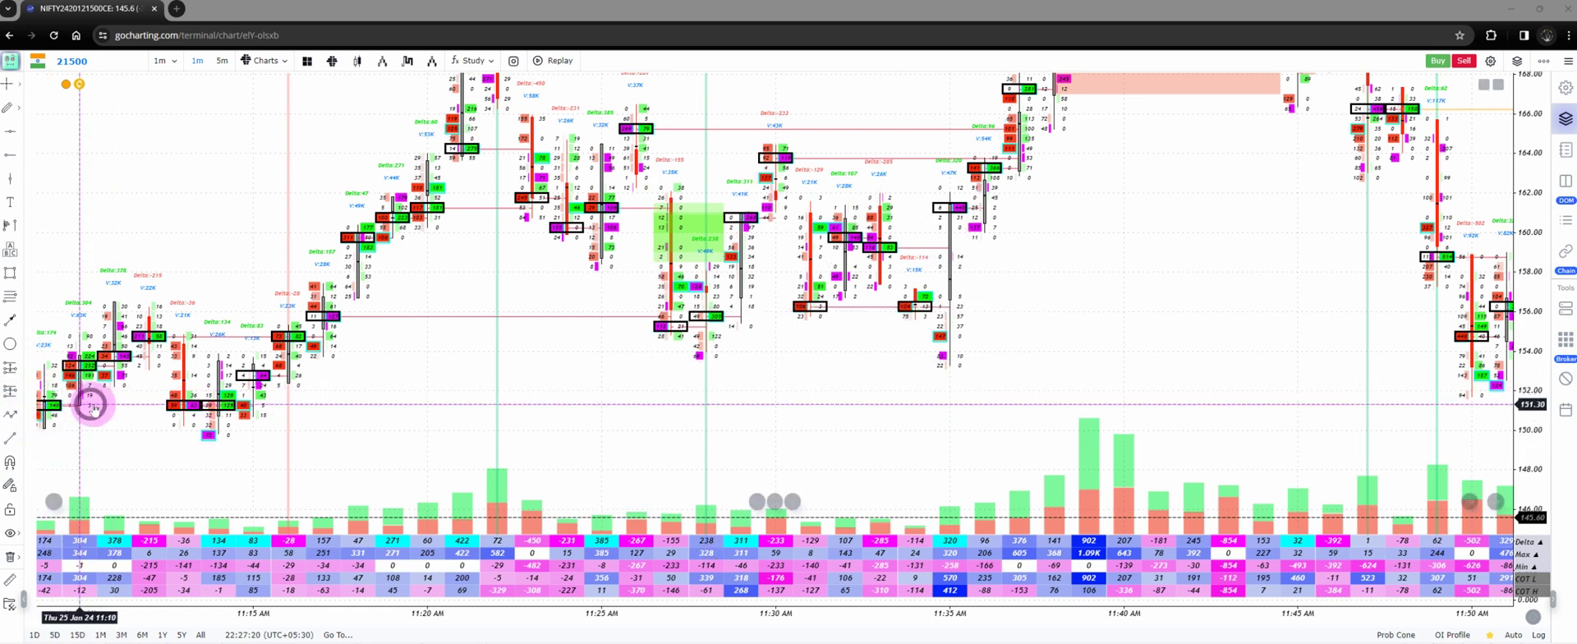
Place an extended rectangle zone between 156.05 and 154.55, starting at the 11:17 candle
click(11, 275)
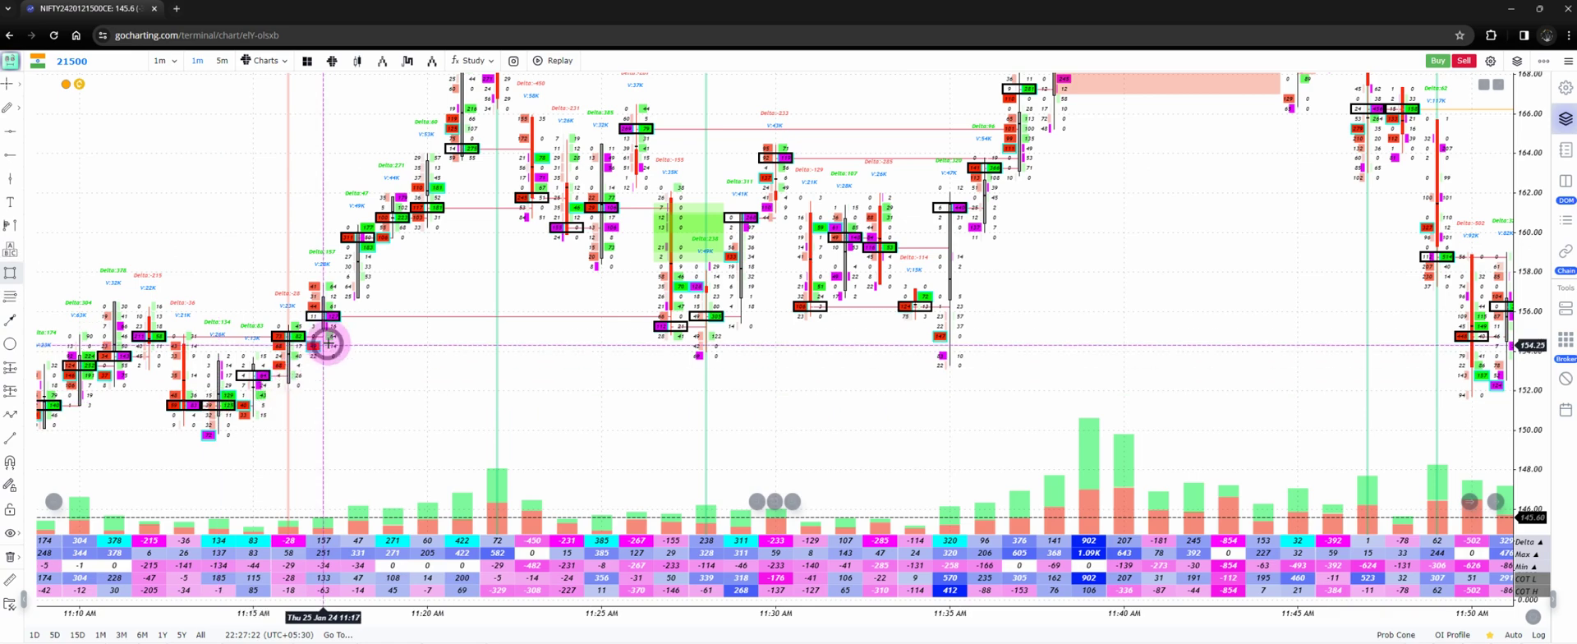
click(330, 311)
click(331, 339)
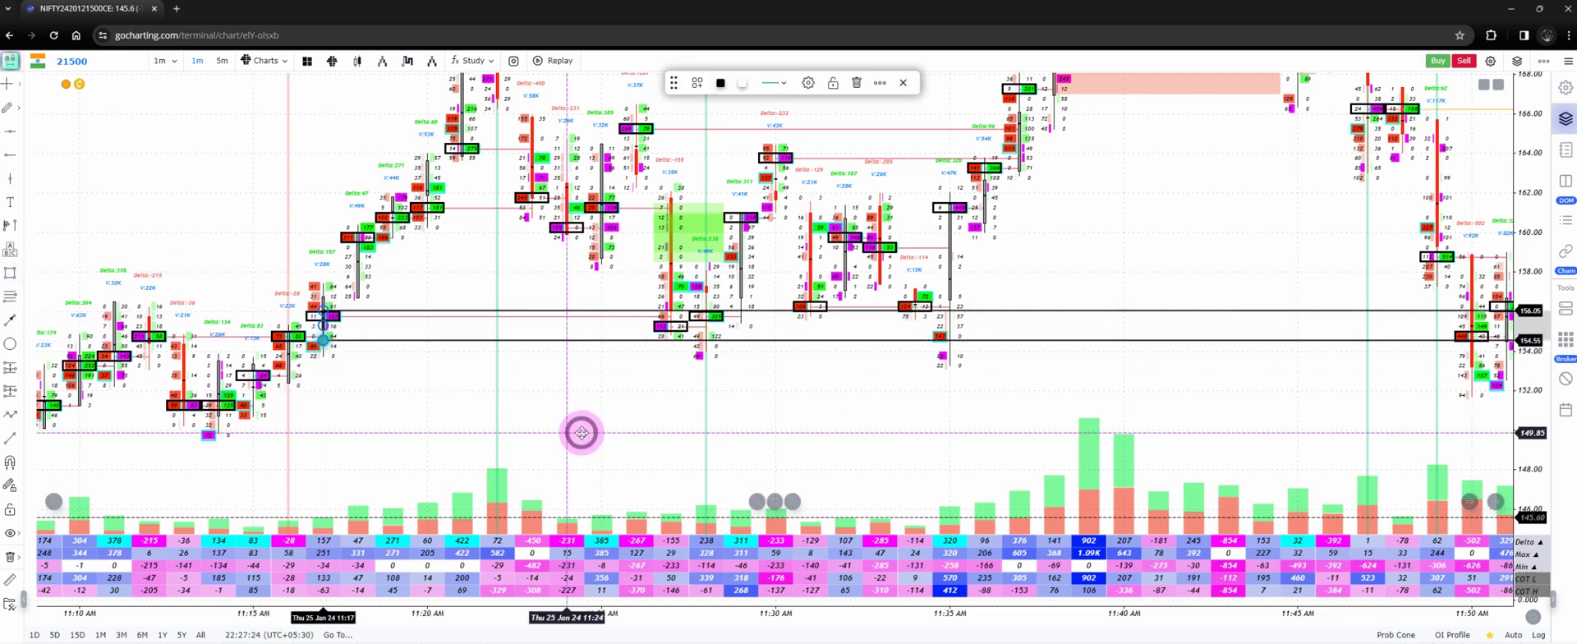
Circle the 11:35 candle's low at the support zone, draw a horizontal line at about 157, and underline the 11:28 low
drag(820, 409, 381, 413)
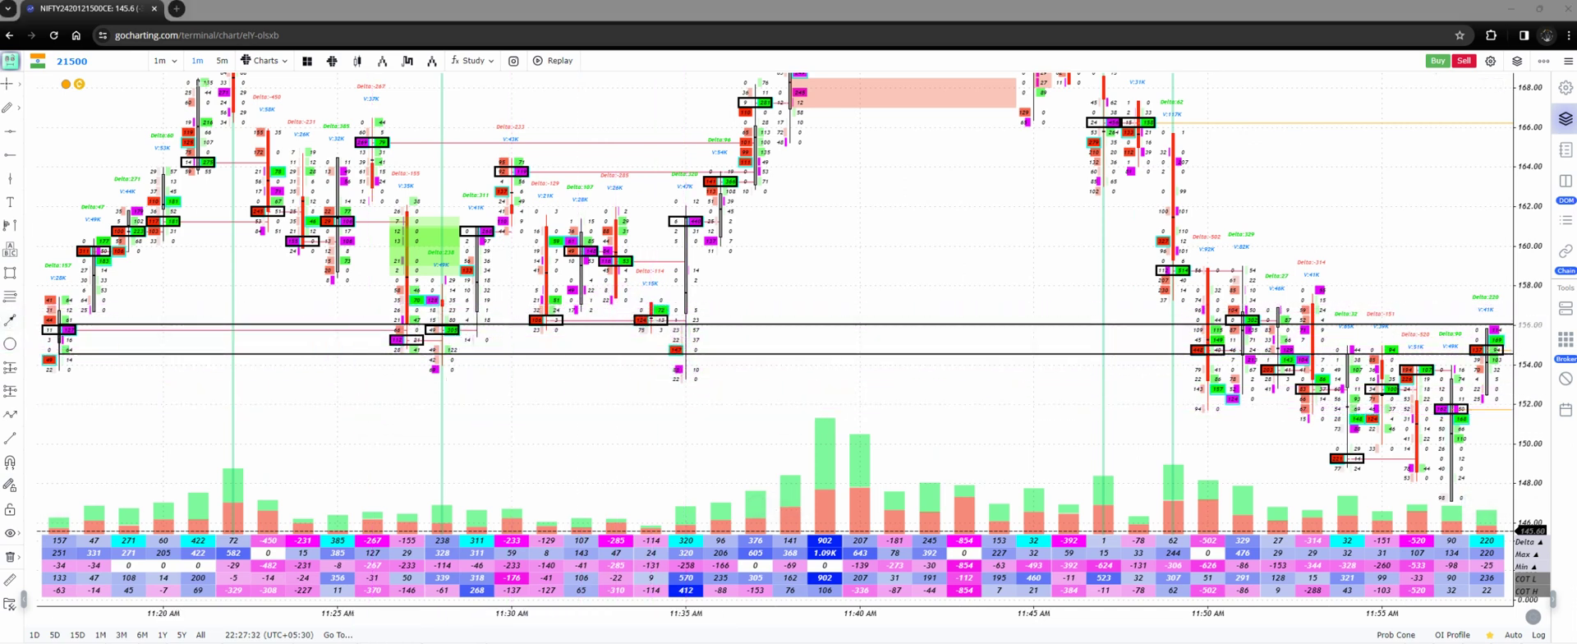
mouse_move(700, 343)
mouse_down()
mouse_move(647, 360)
mouse_move(690, 376)
mouse_move(698, 349)
mouse_up()
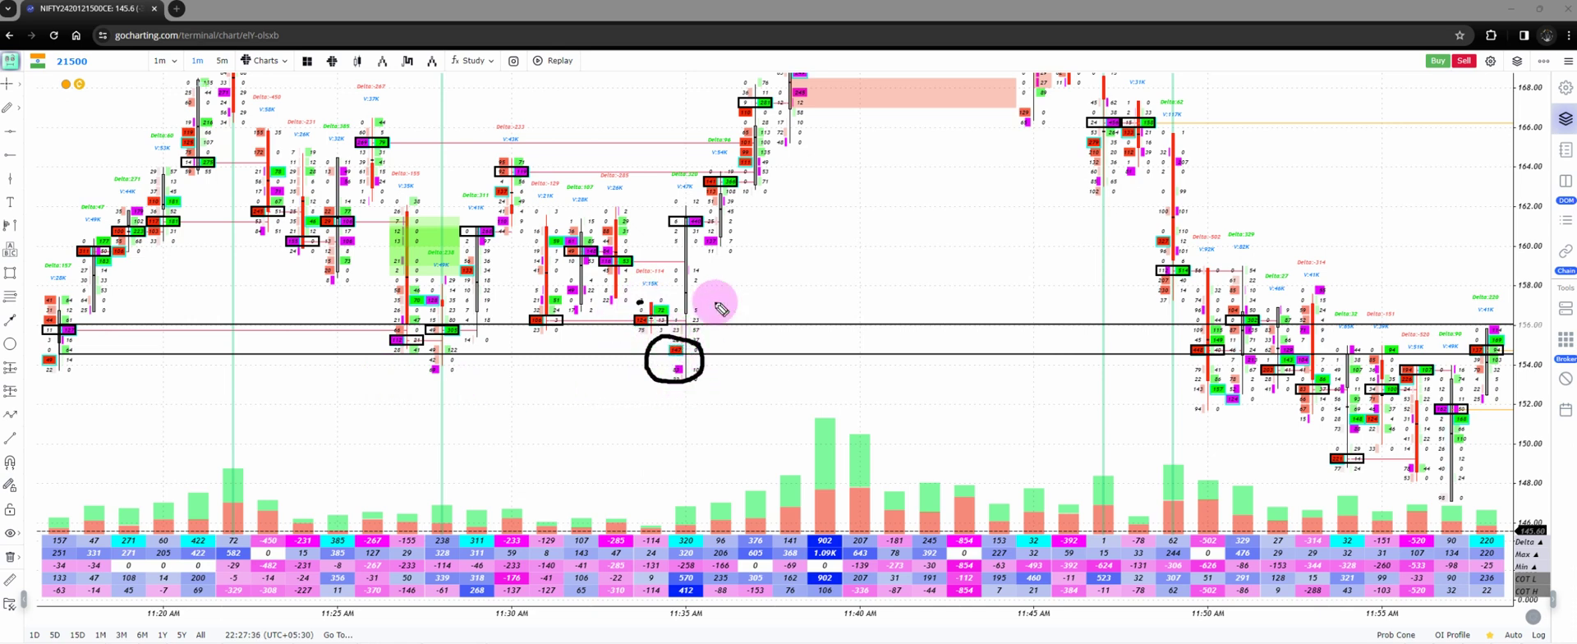
drag(782, 301, 639, 302)
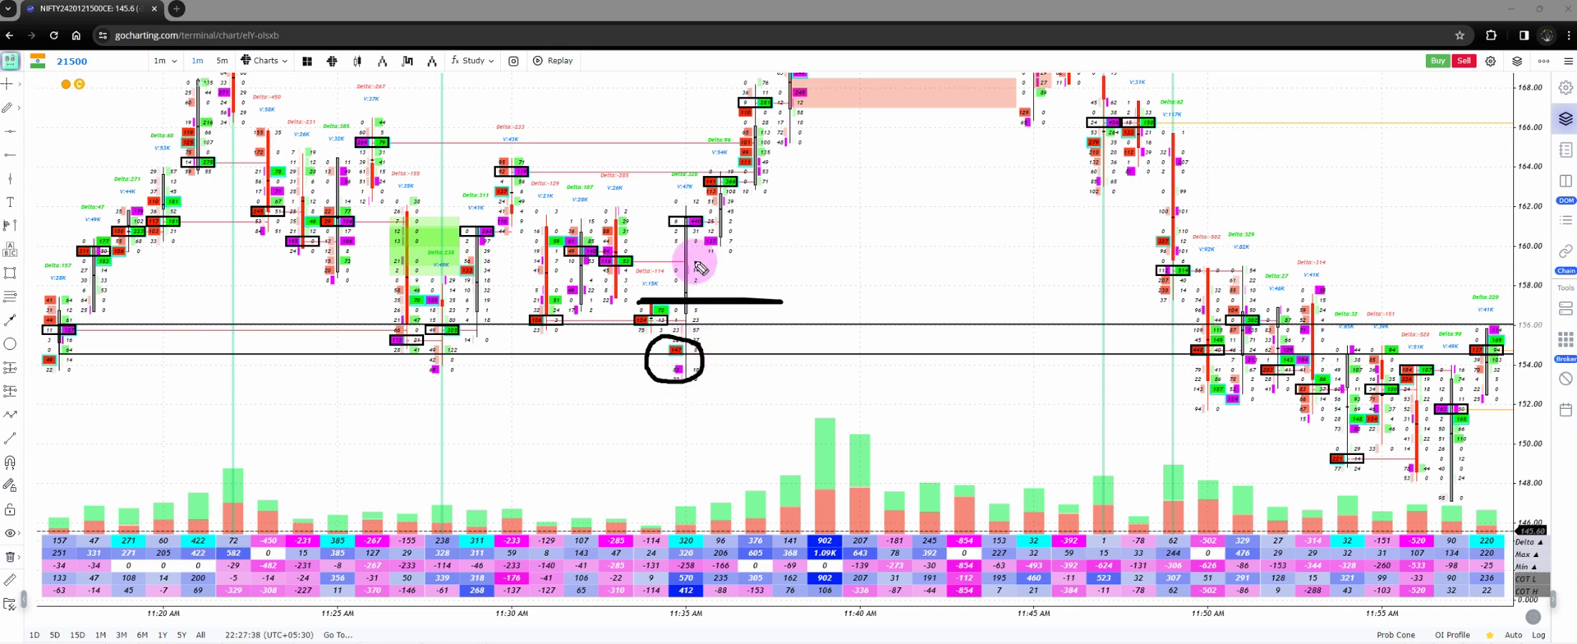
drag(432, 369, 465, 377)
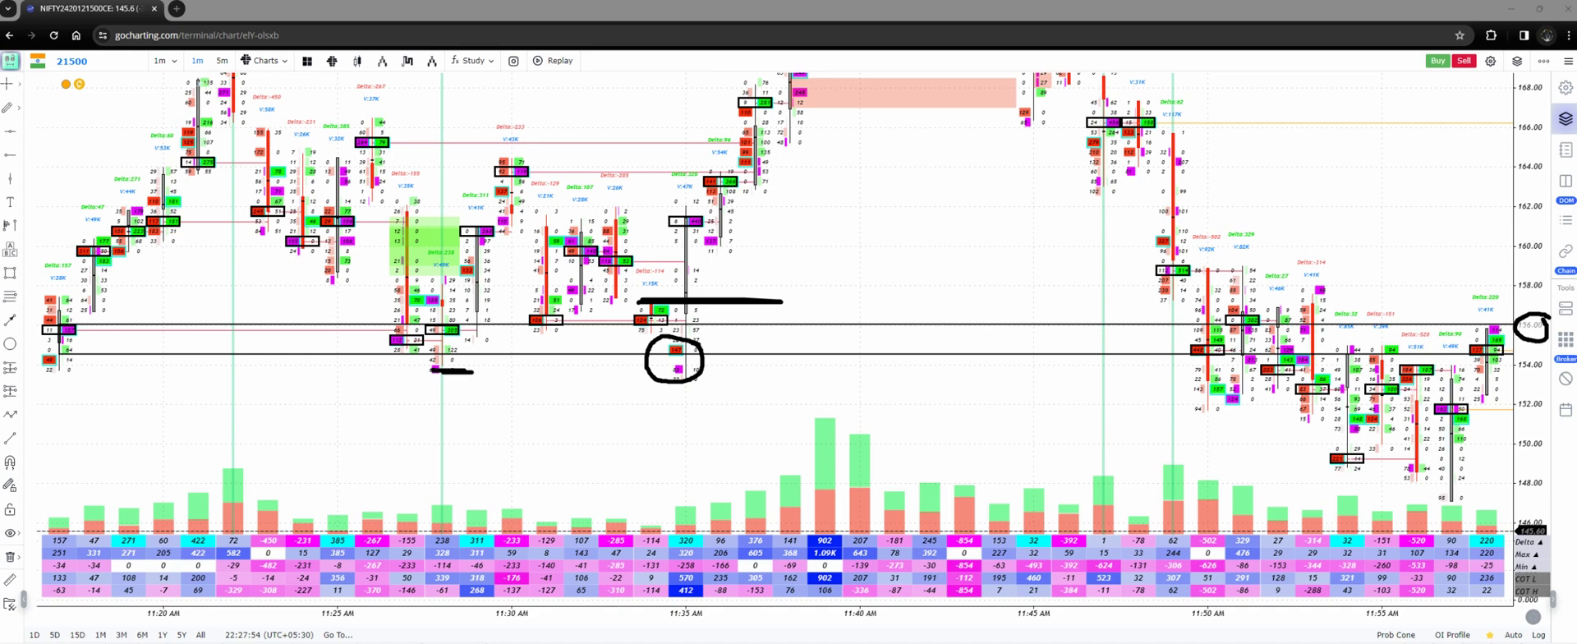
Outline the level near 170 from the 11:22 candle to the 11:38 candle, draw a downward arrow from it, and clear the ink
drag(464, 440, 590, 544)
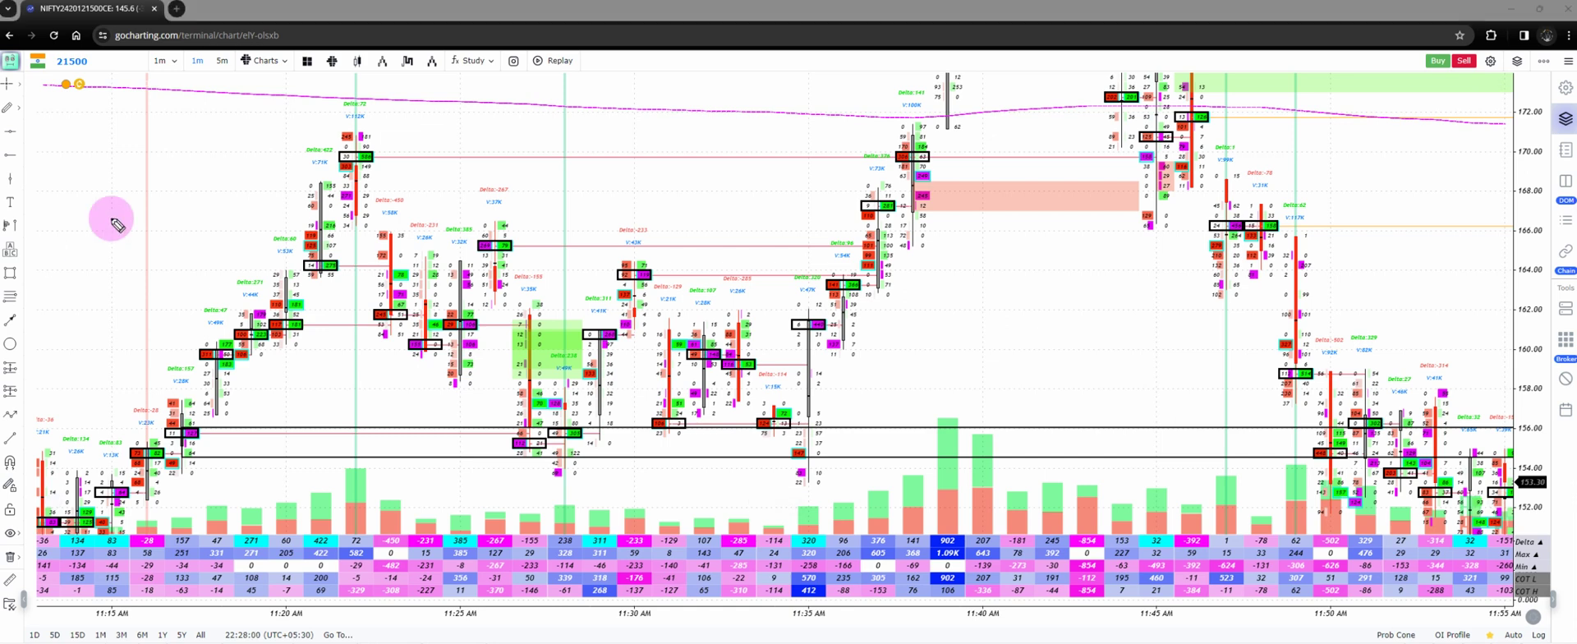
mouse_move(361, 144)
mouse_down()
mouse_move(312, 158)
mouse_move(1021, 169)
mouse_move(859, 134)
mouse_move(323, 147)
mouse_move(371, 171)
mouse_up()
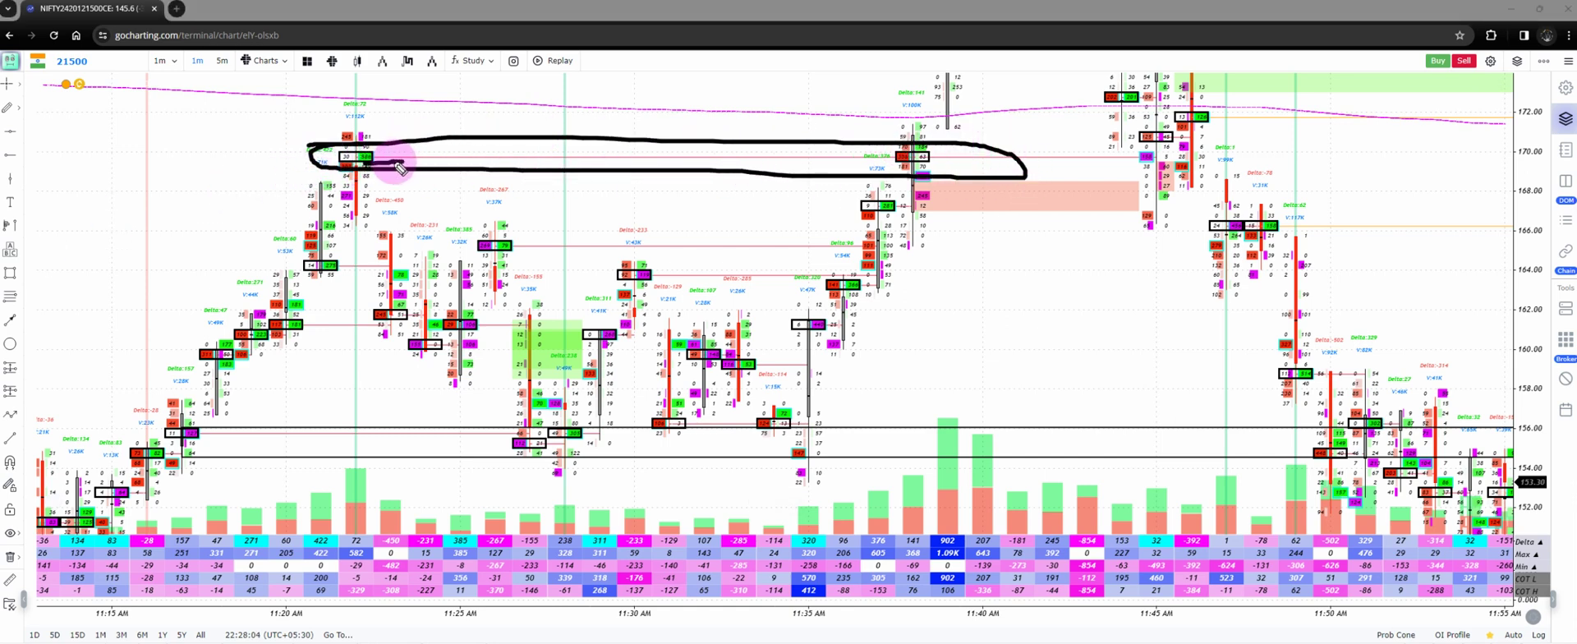
drag(916, 163, 969, 262)
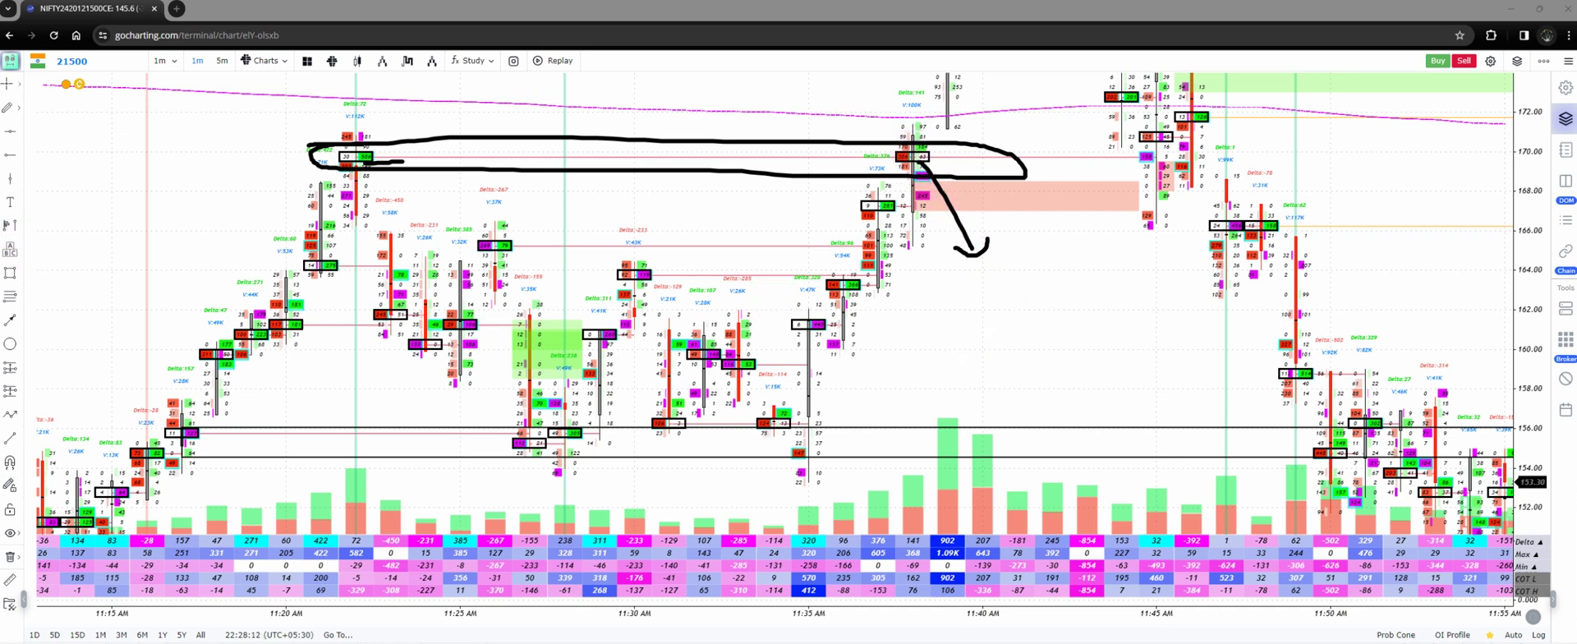
key(Escape)
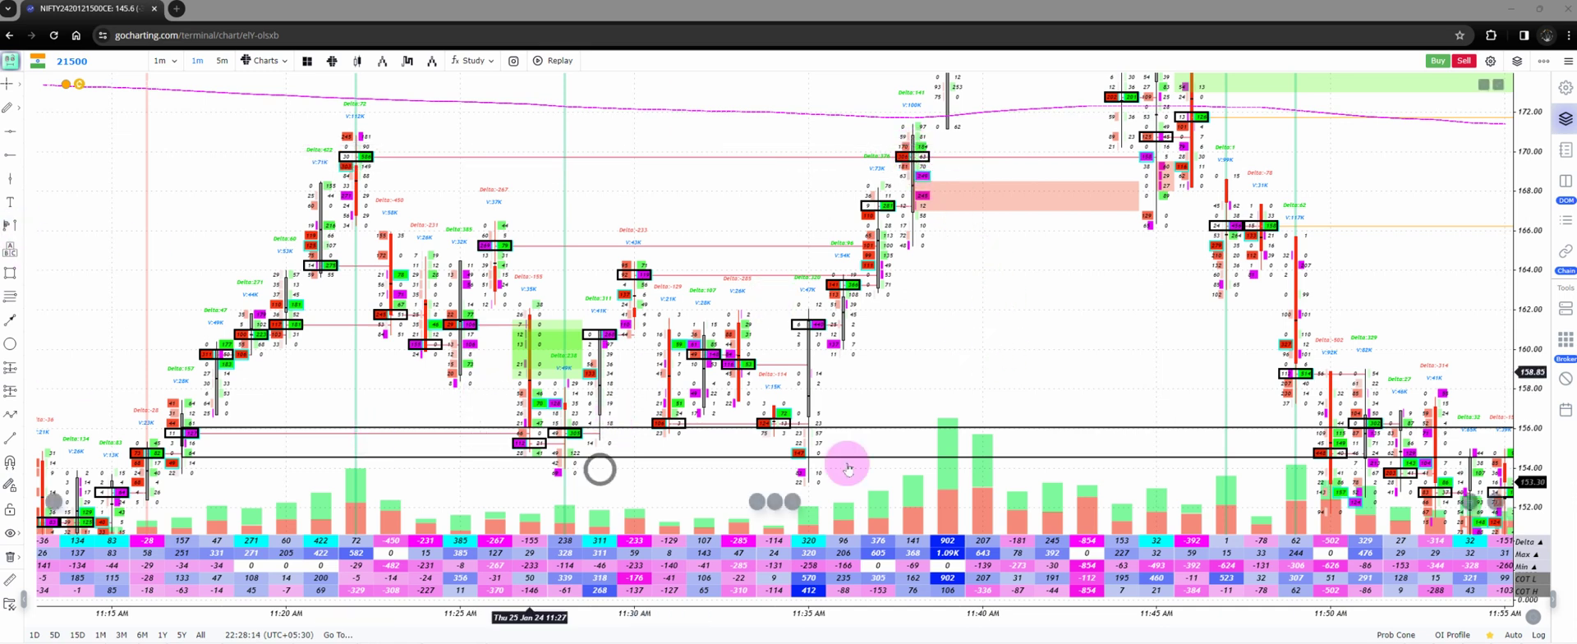
Delete the extended rectangle zone between 156.05 and 154.55
drag(844, 369, 540, 358)
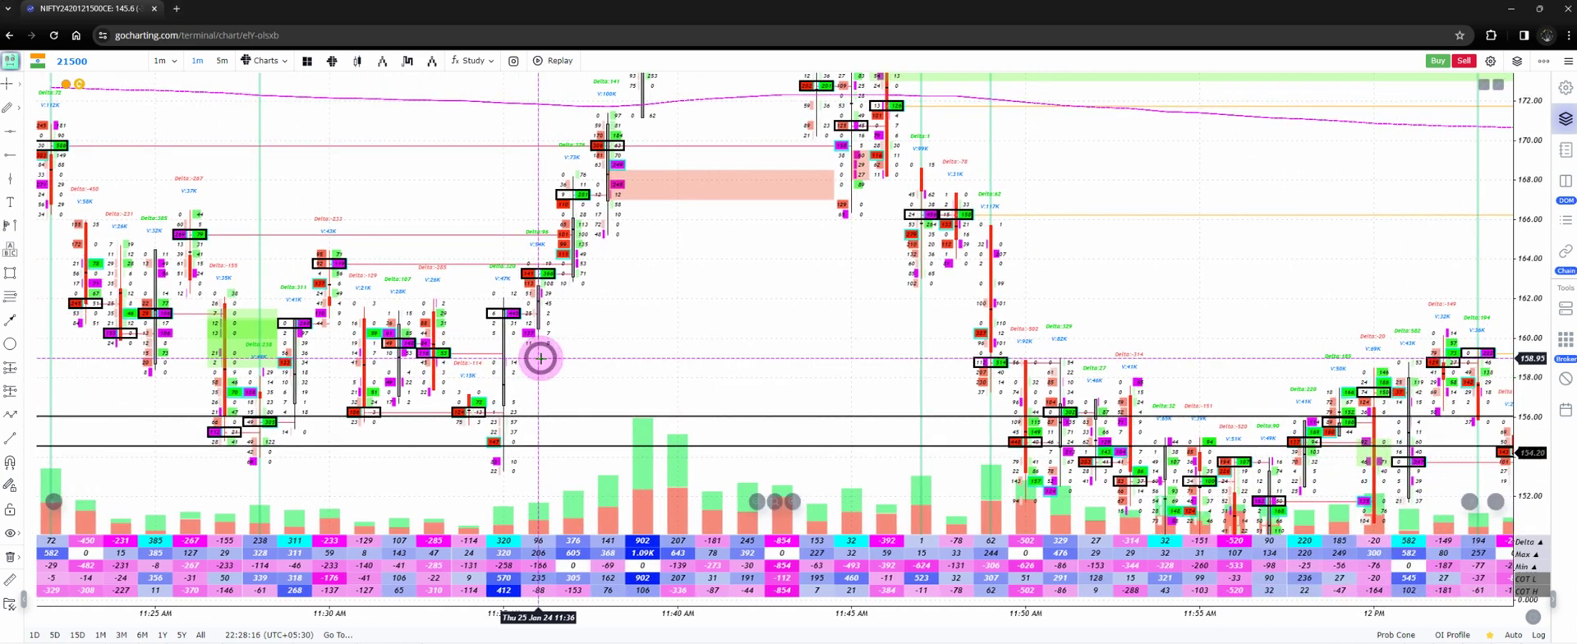
drag(633, 310, 380, 348)
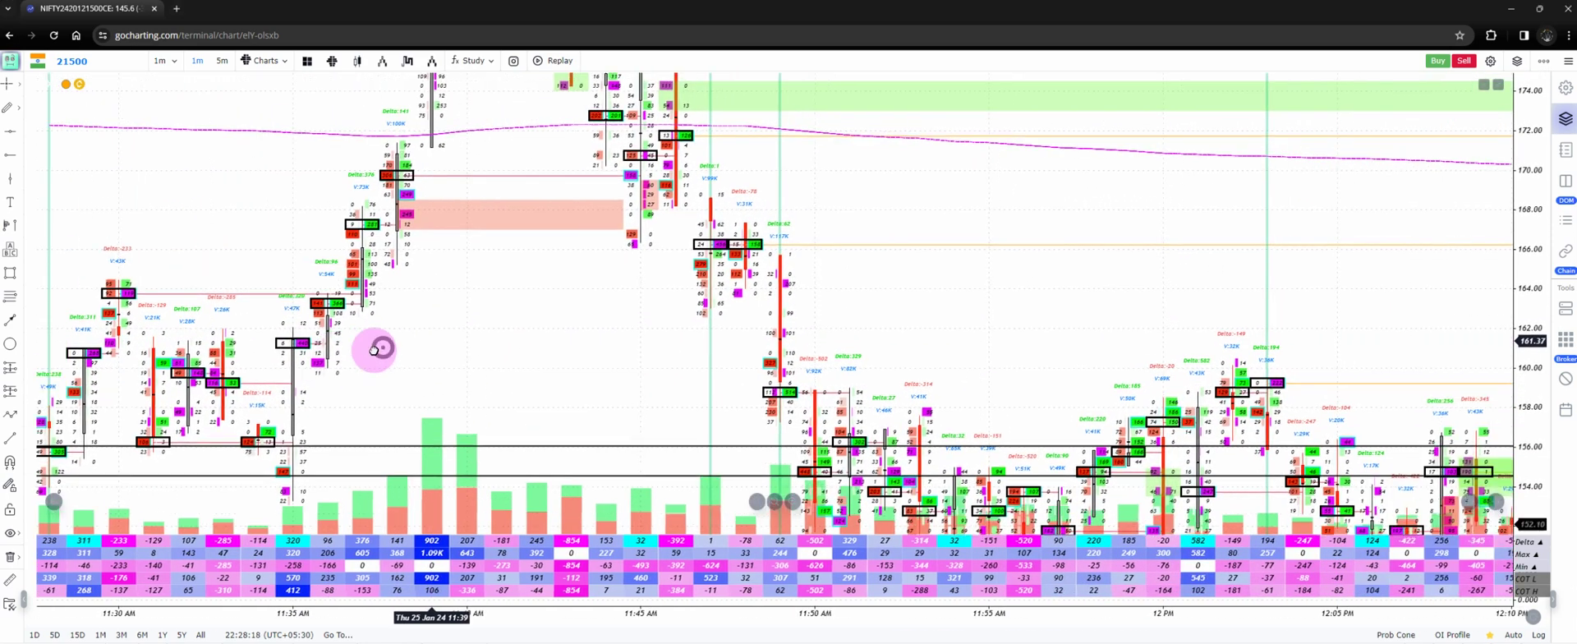
drag(425, 262, 506, 253)
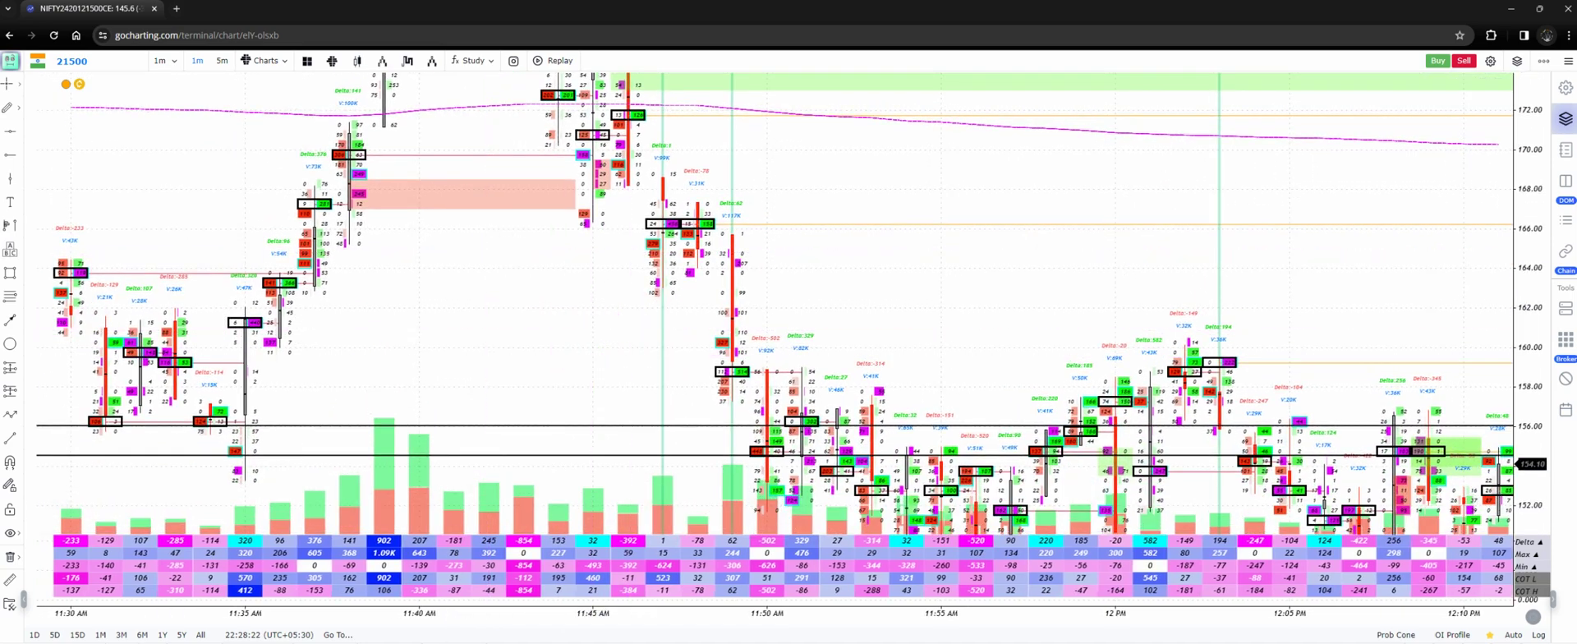
click(126, 456)
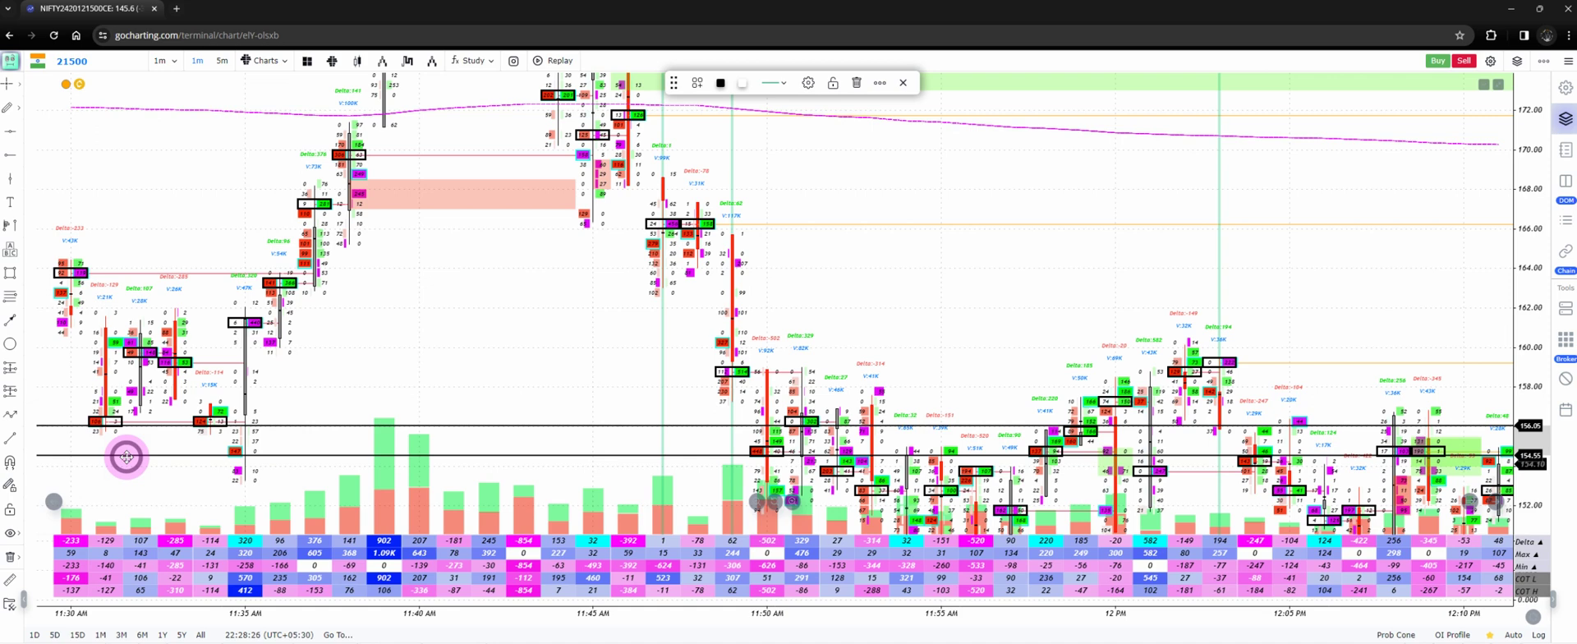
key(Delete)
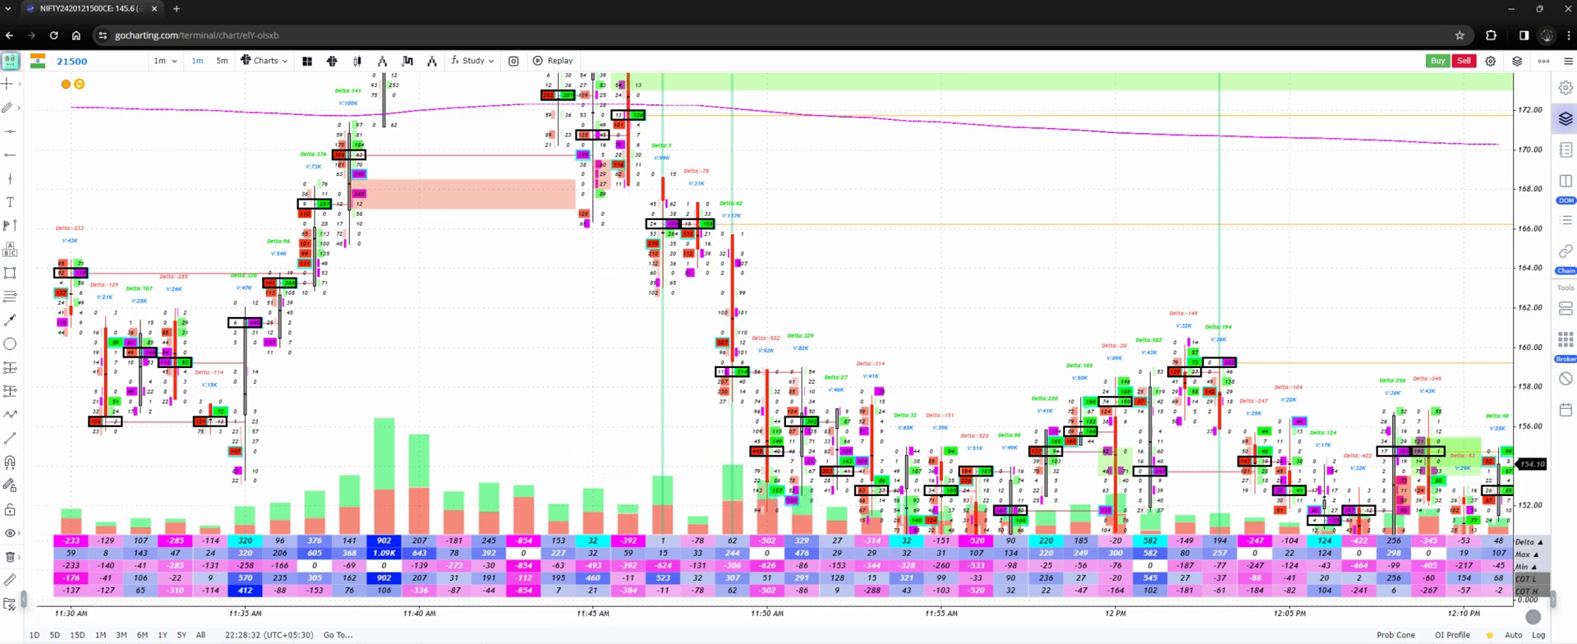
Mark the 11:47 volume bar, circle and box the 11:47 and 11:48 high-volume cells near 166, then clear the ink
key(ctrl+2)
drag(680, 463, 664, 478)
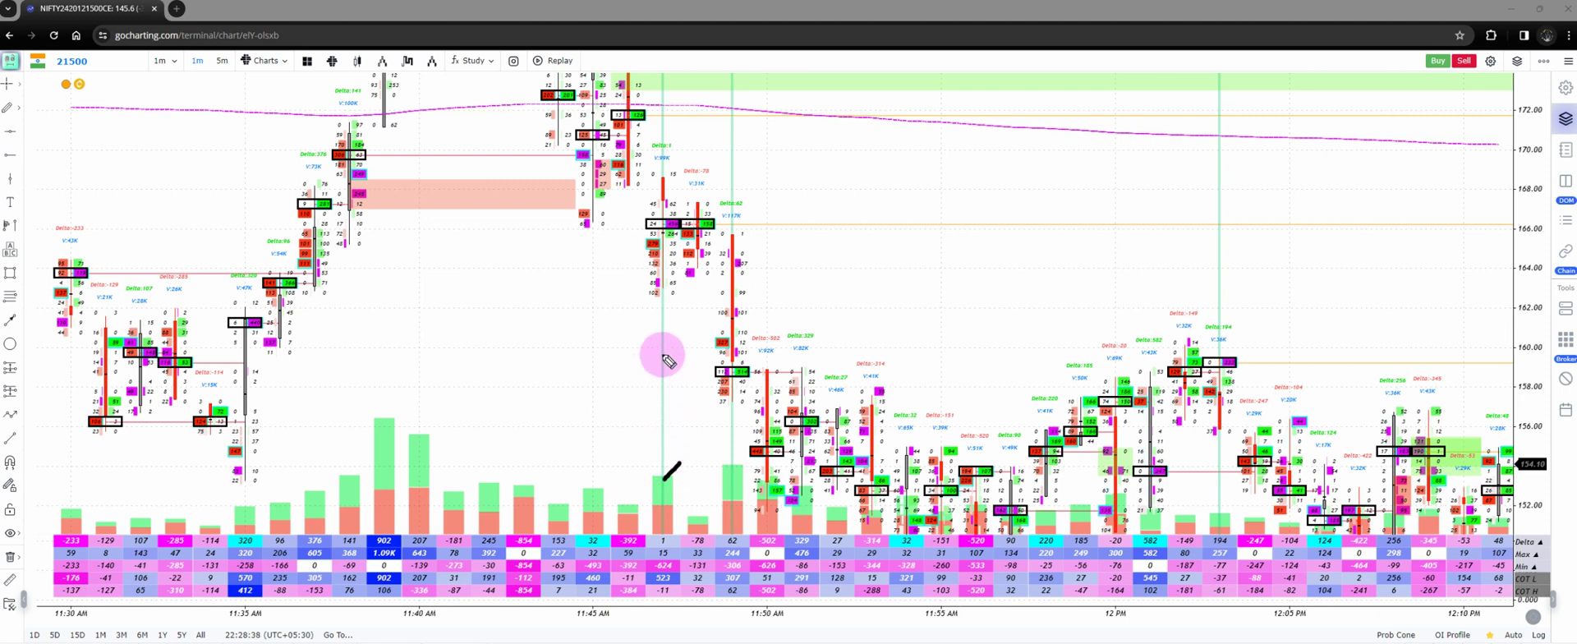
mouse_move(653, 214)
mouse_down()
mouse_move(598, 238)
mouse_move(820, 253)
mouse_move(632, 203)
mouse_up()
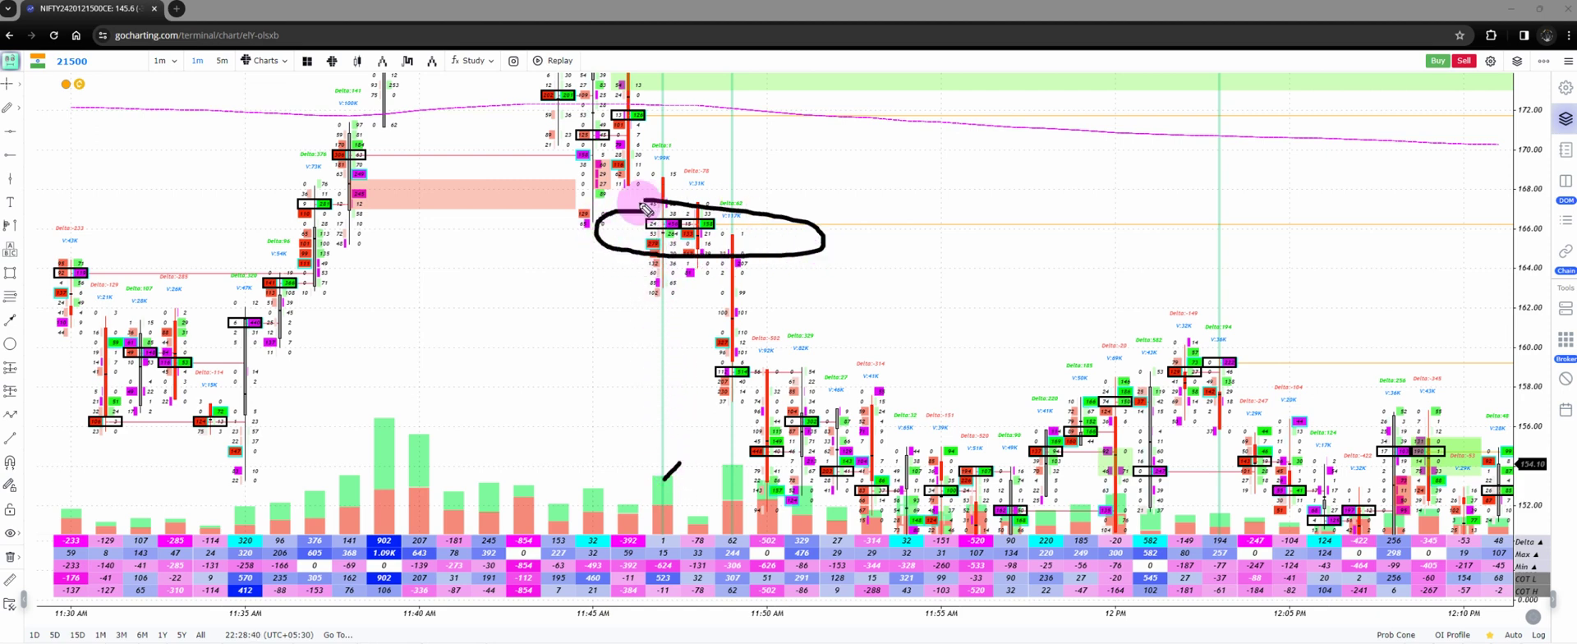
drag(795, 186, 752, 212)
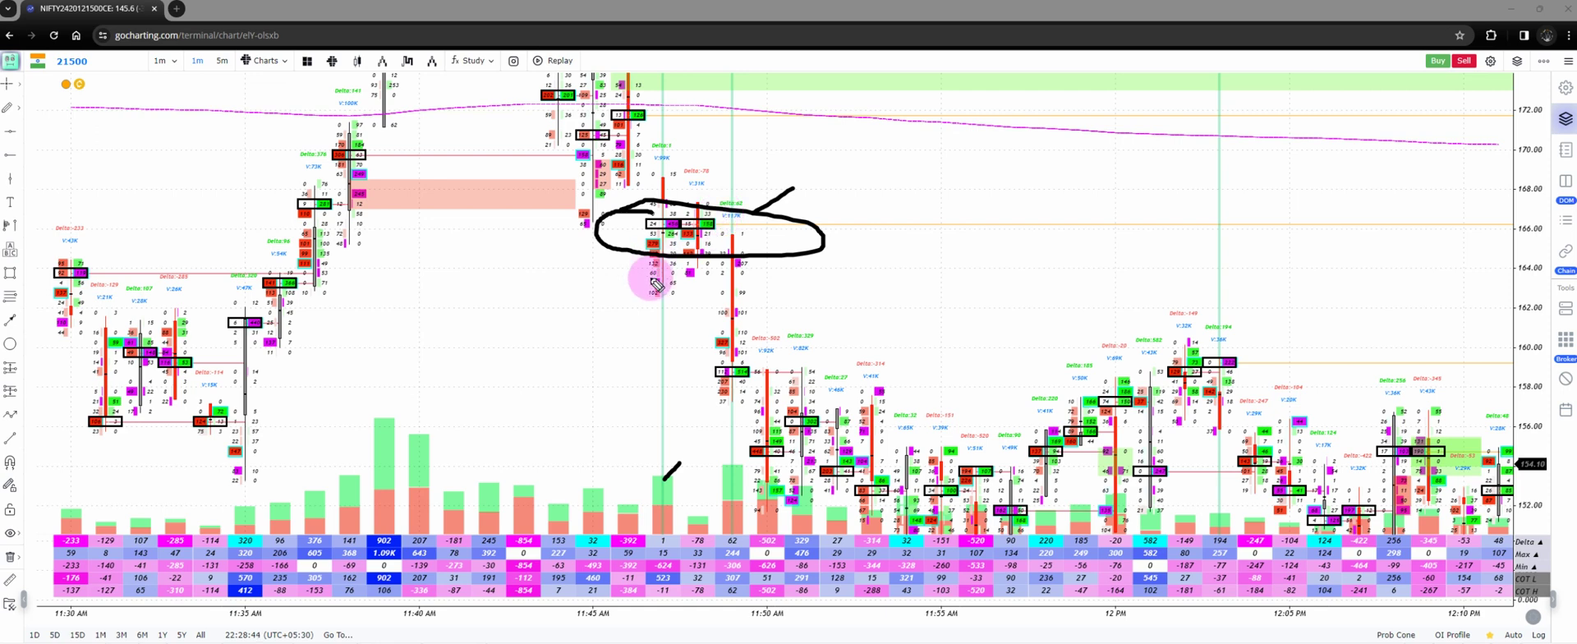
mouse_move(646, 281)
mouse_down()
mouse_move(622, 301)
mouse_move(665, 319)
mouse_up()
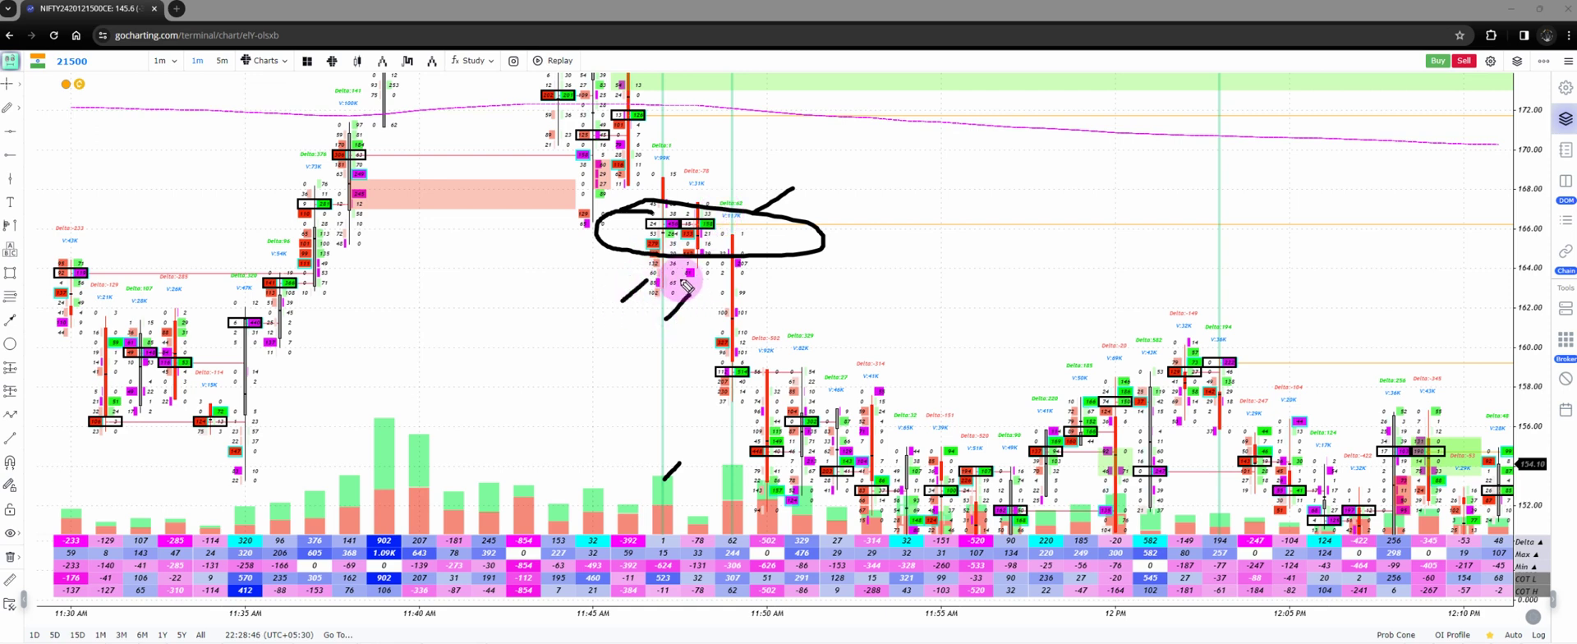
mouse_move(648, 234)
mouse_down()
mouse_move(665, 234)
mouse_move(650, 215)
mouse_up()
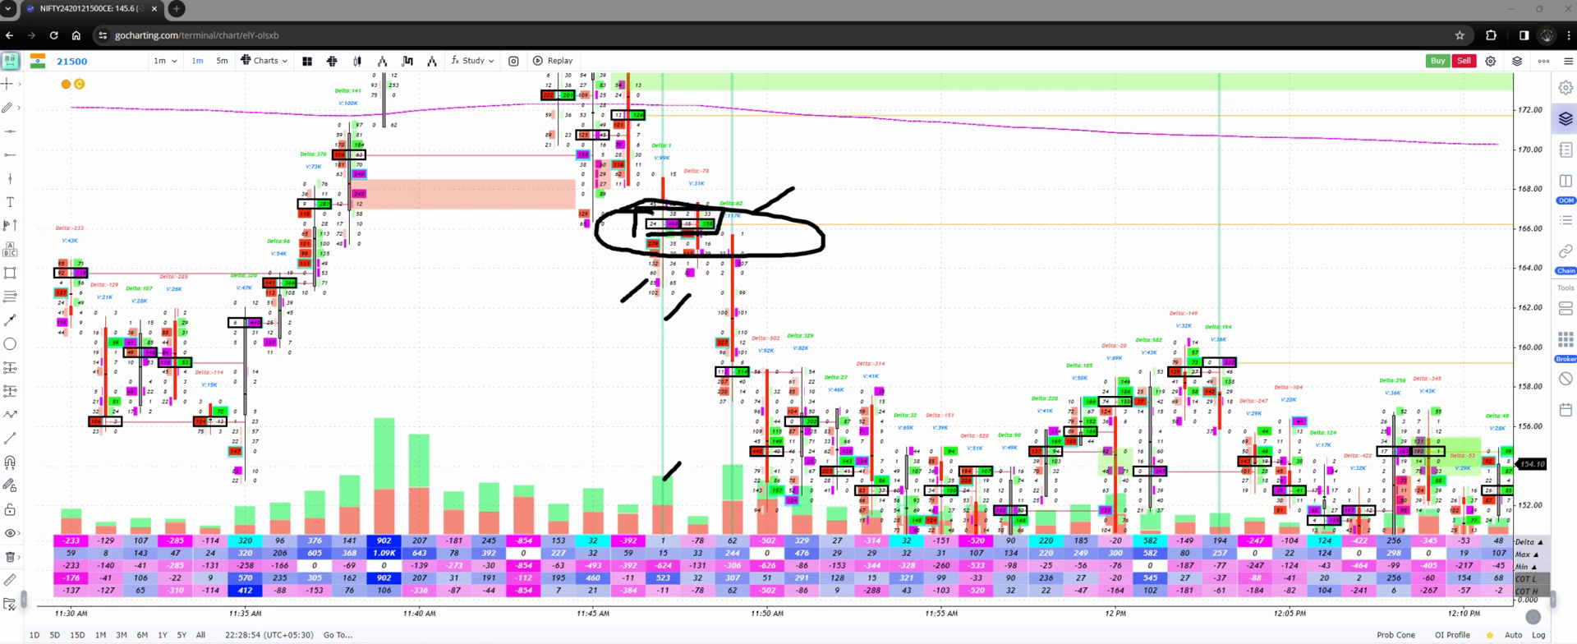
click(14, 399)
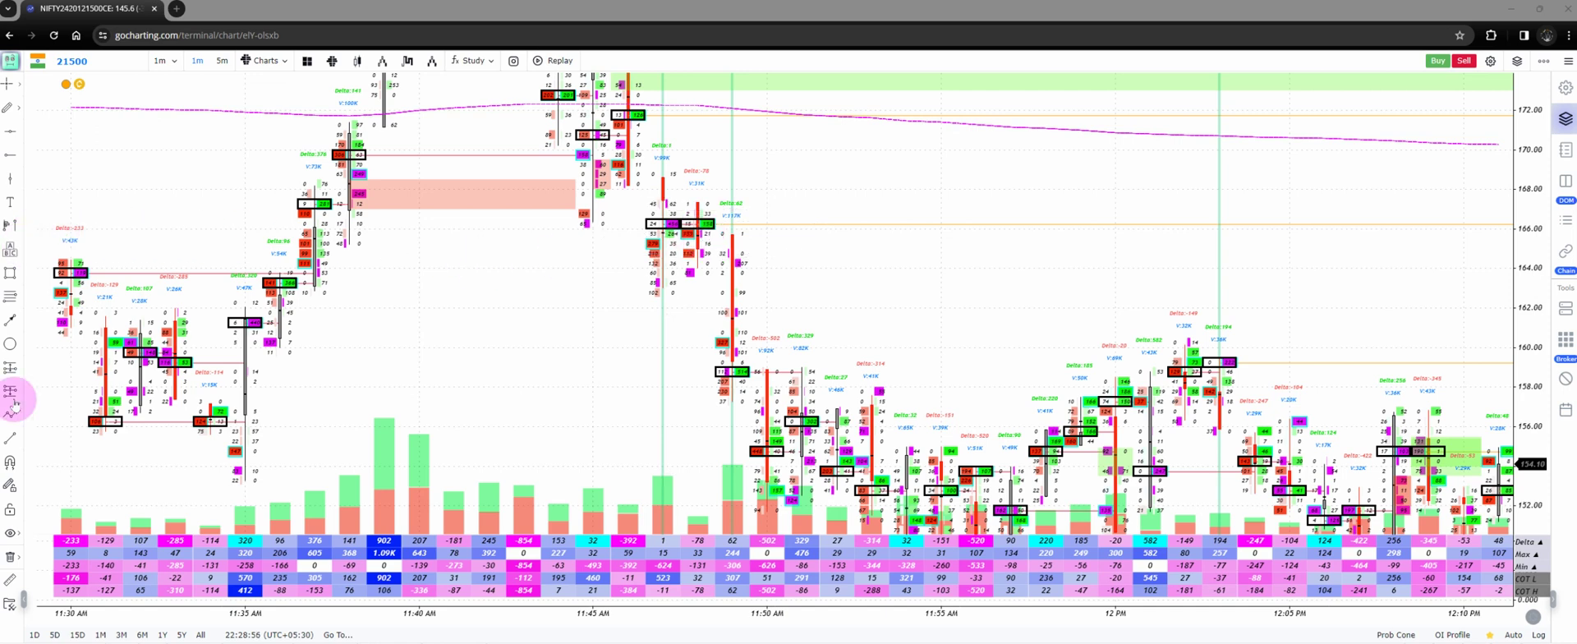
Mark the 11:47 and 11:49 candles with short strokes, circle the aligned cells near 166 between them, and clear the ink
drag(530, 271, 629, 267)
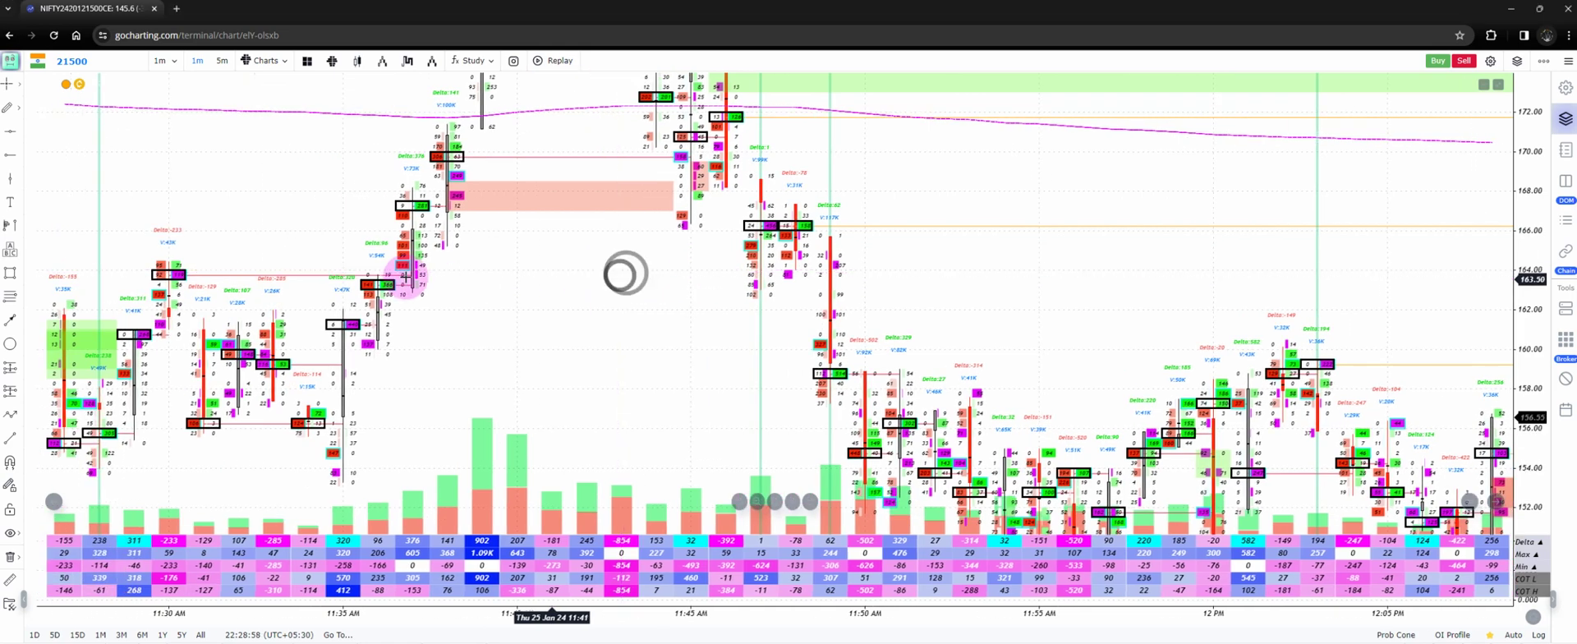
drag(350, 435, 595, 317)
drag(787, 268, 477, 457)
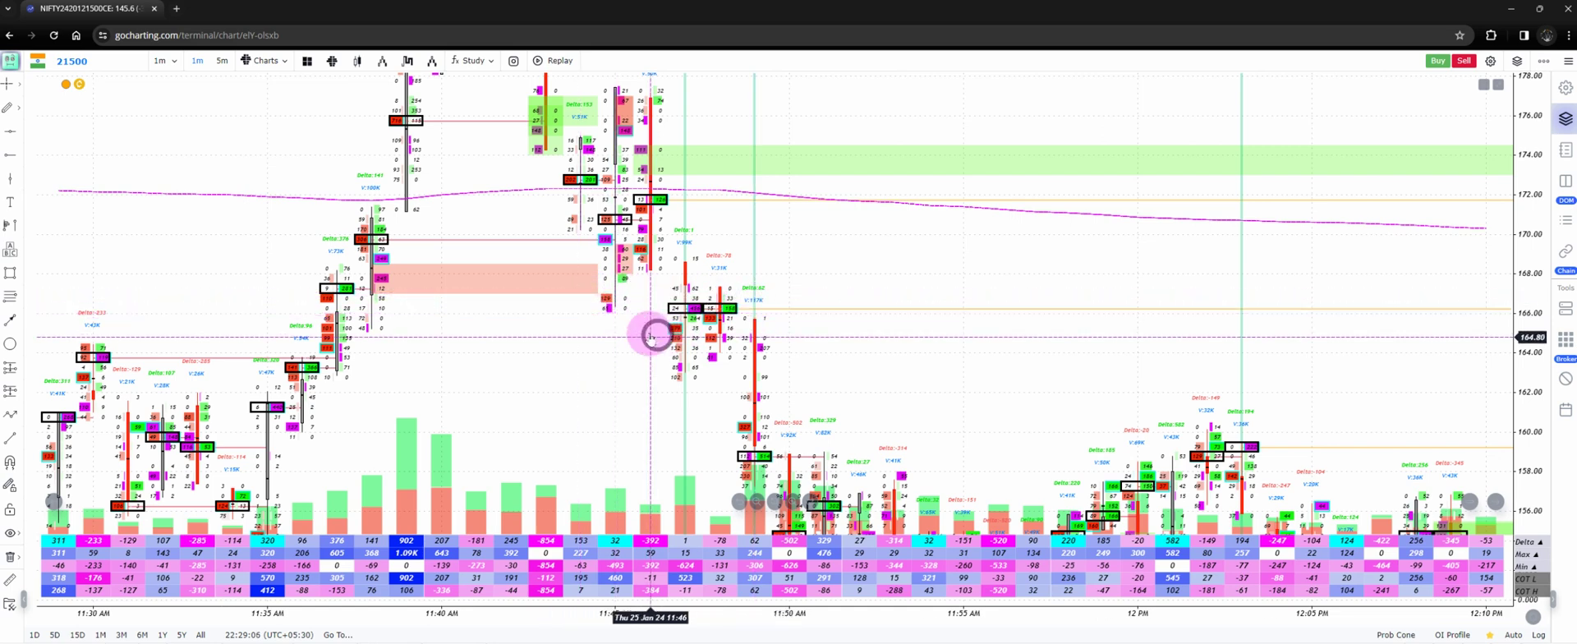
drag(657, 333, 599, 328)
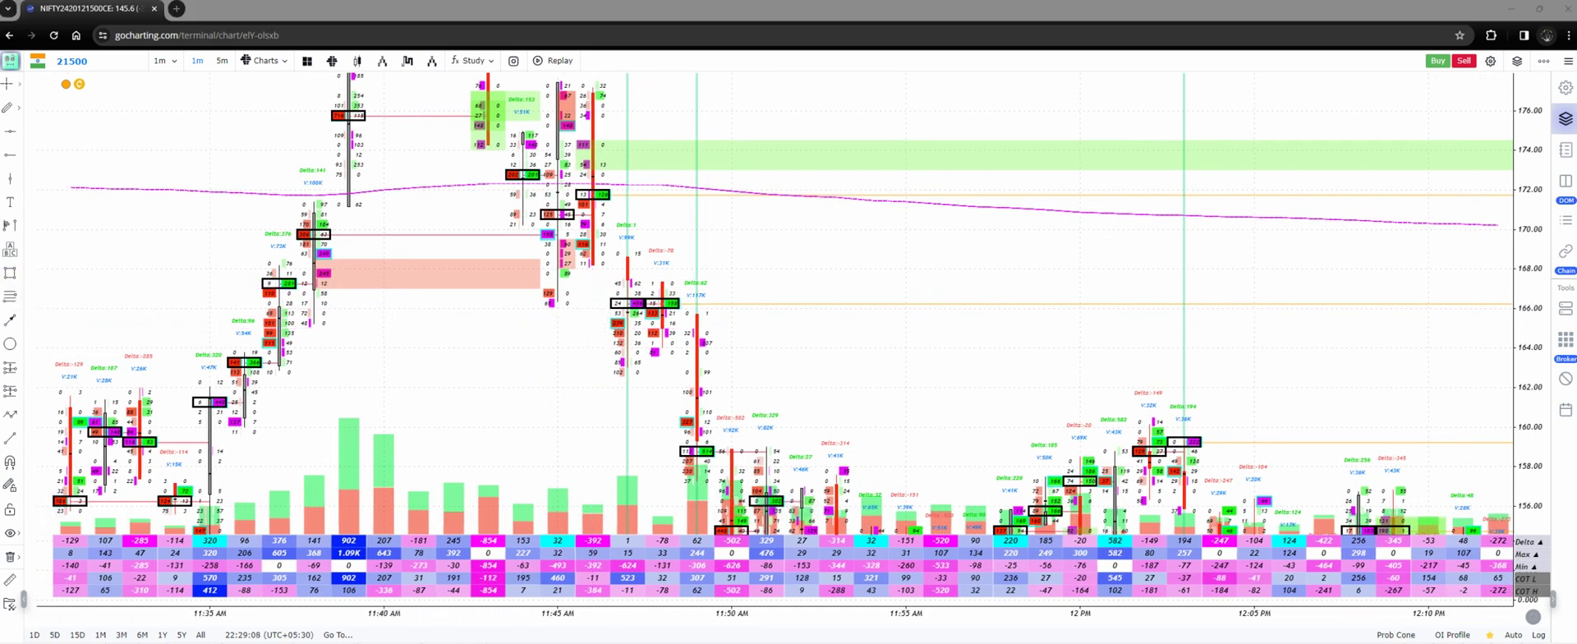
drag(657, 265, 631, 292)
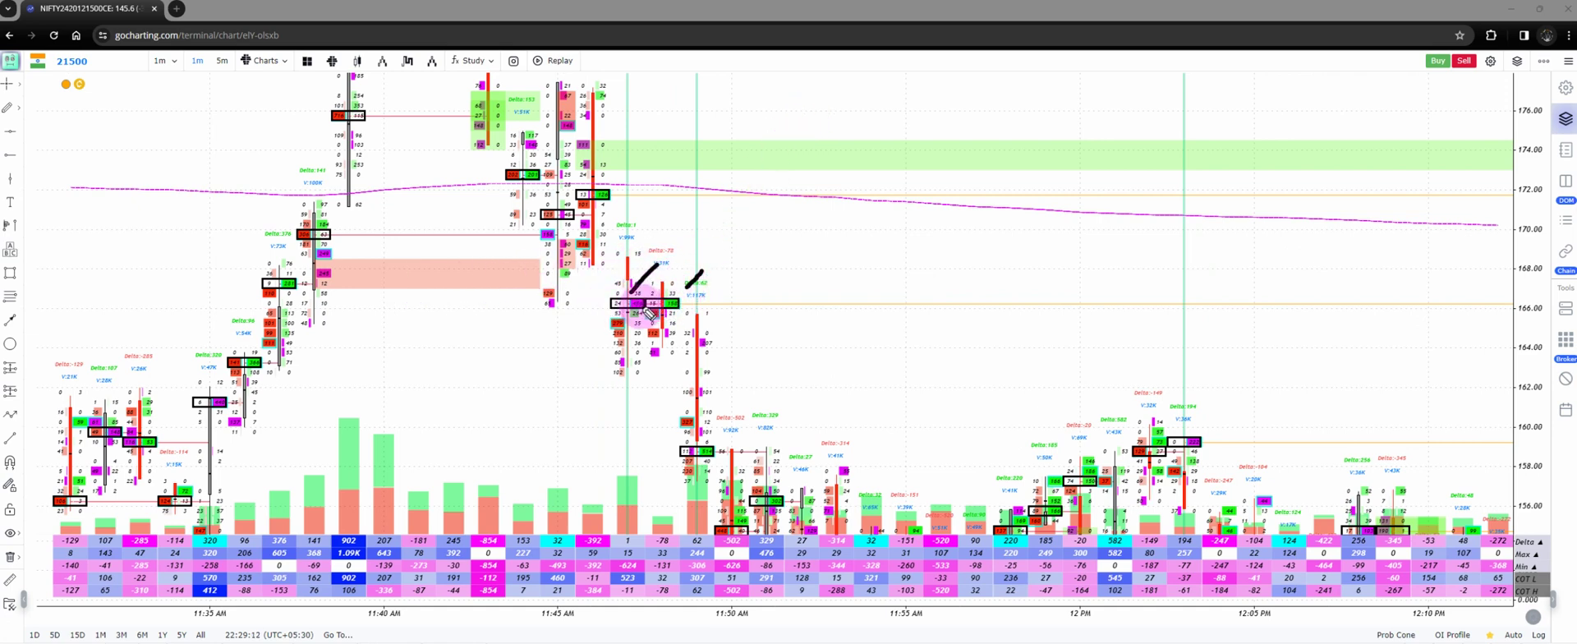
mouse_move(595, 300)
mouse_down()
mouse_move(649, 325)
mouse_move(697, 295)
mouse_move(629, 282)
mouse_up()
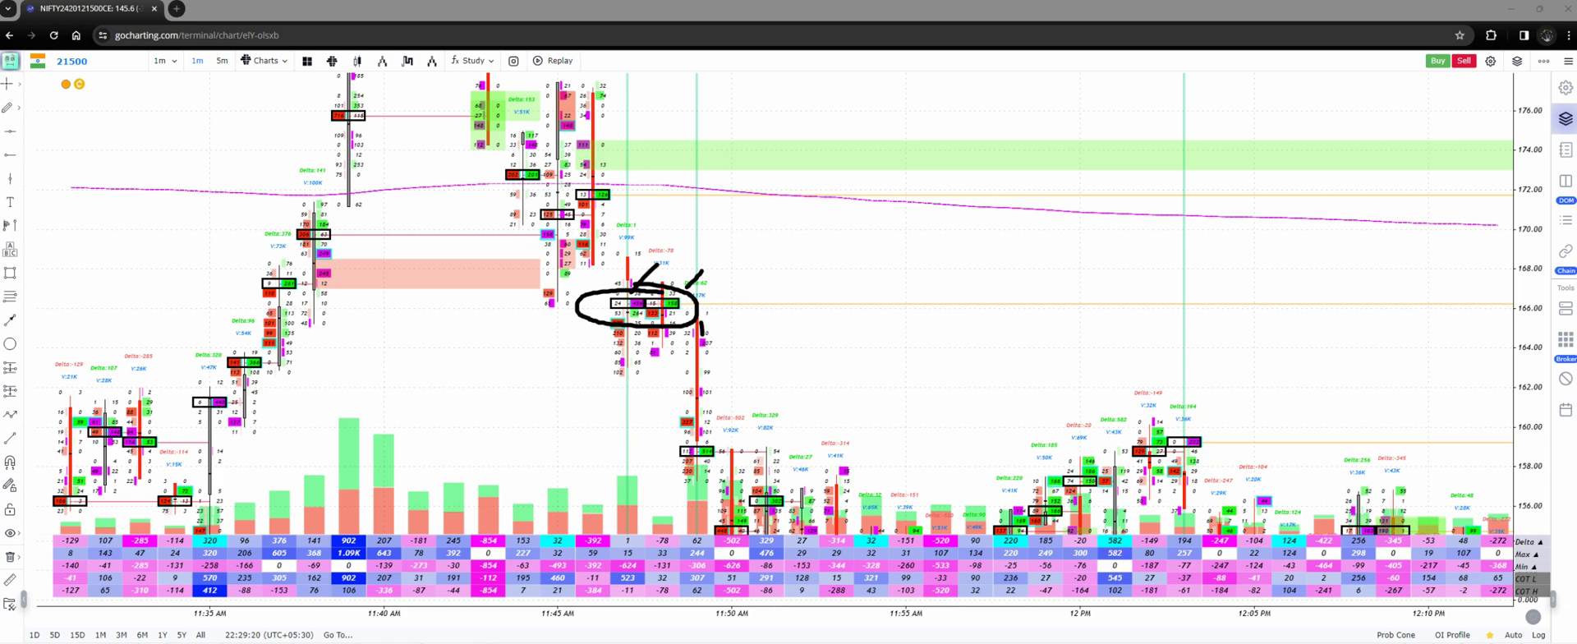
key(Escape)
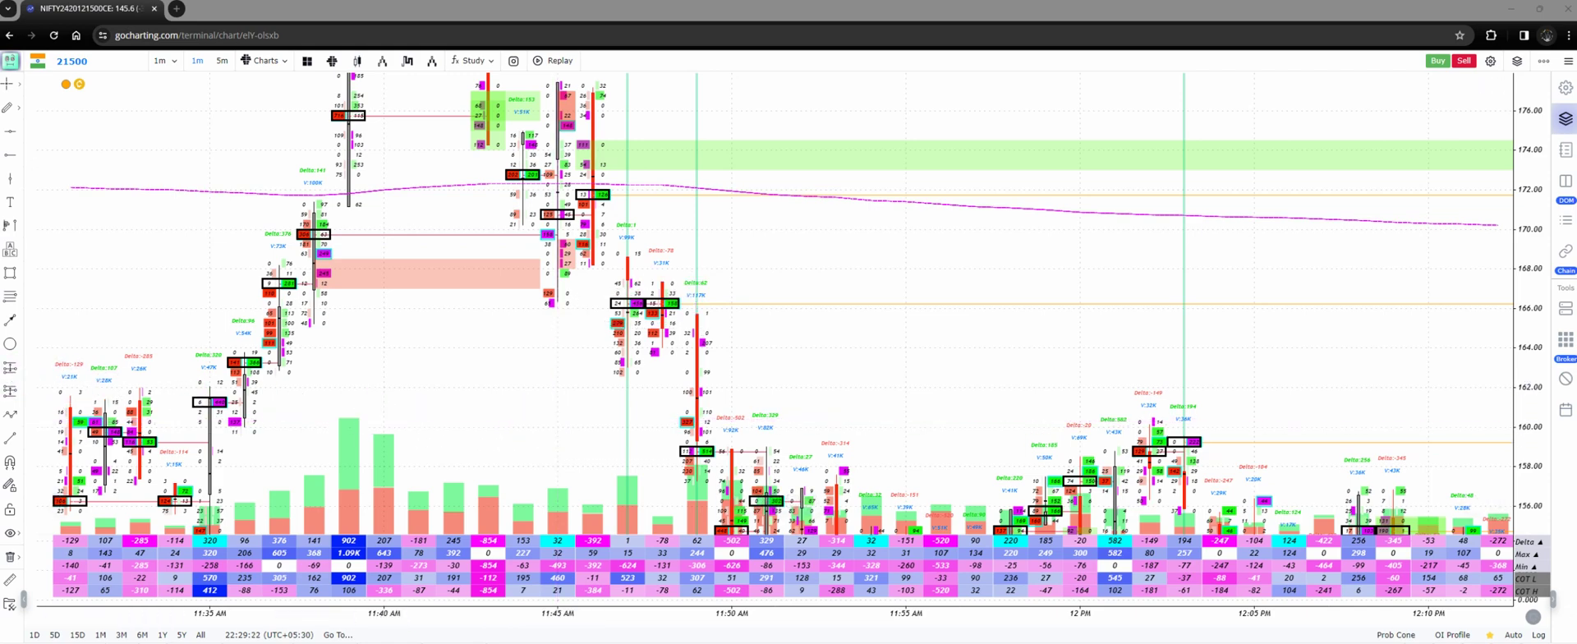
Place an extended rectangle zone between 166.45 and 165.60, starting at the 11:44 candle
drag(438, 363, 415, 268)
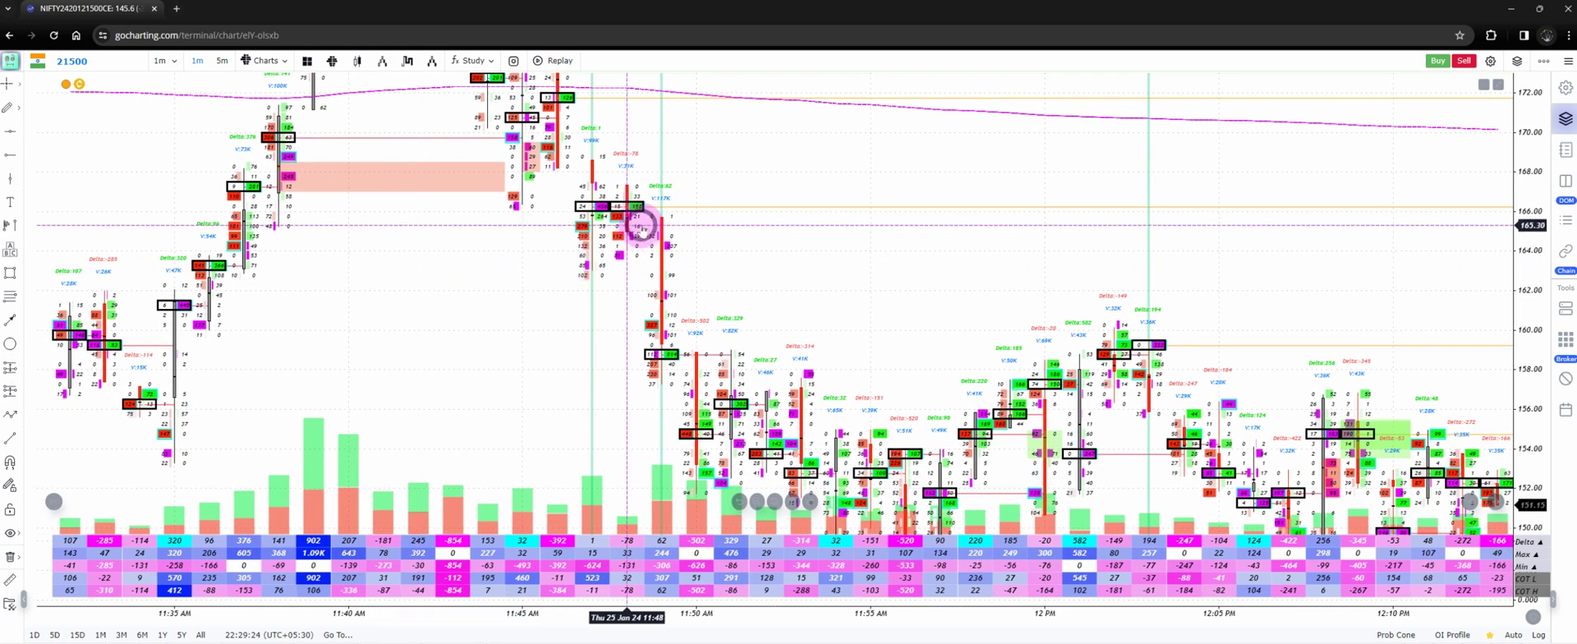
drag(530, 270, 426, 201)
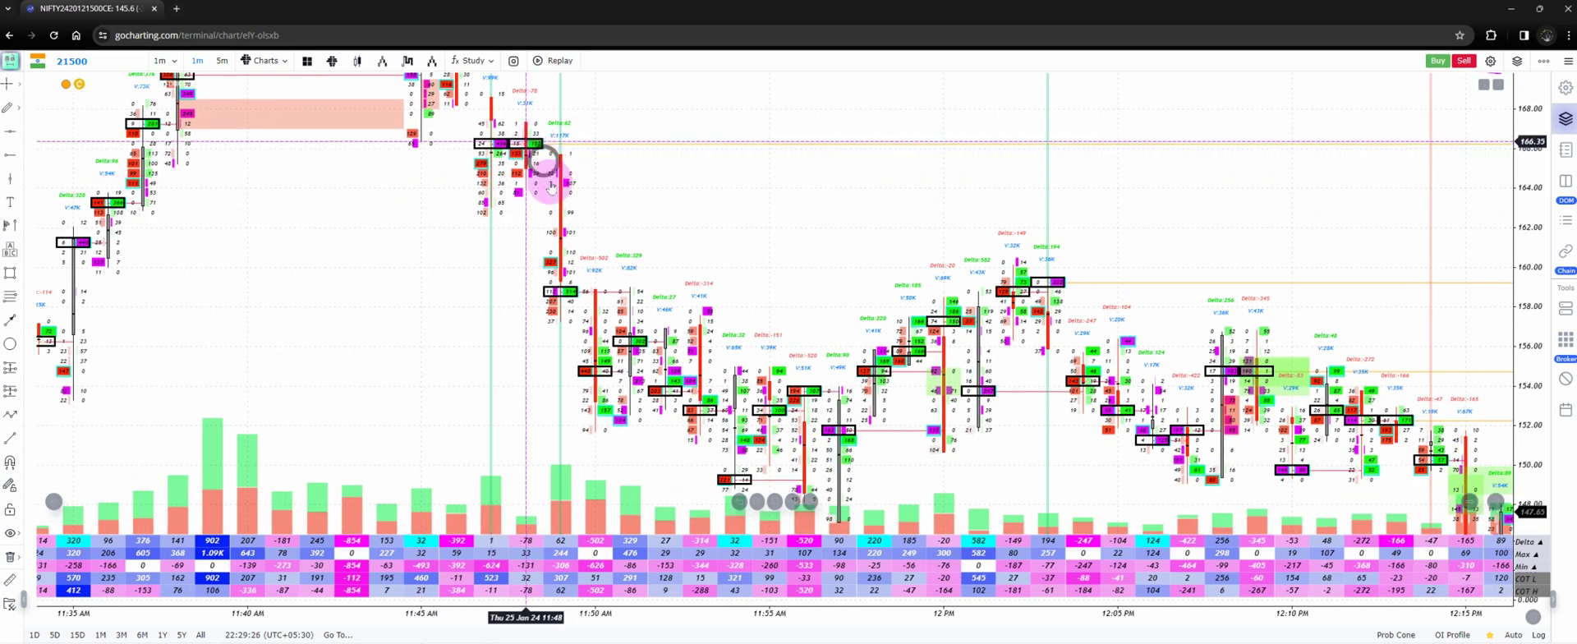
drag(525, 281, 517, 235)
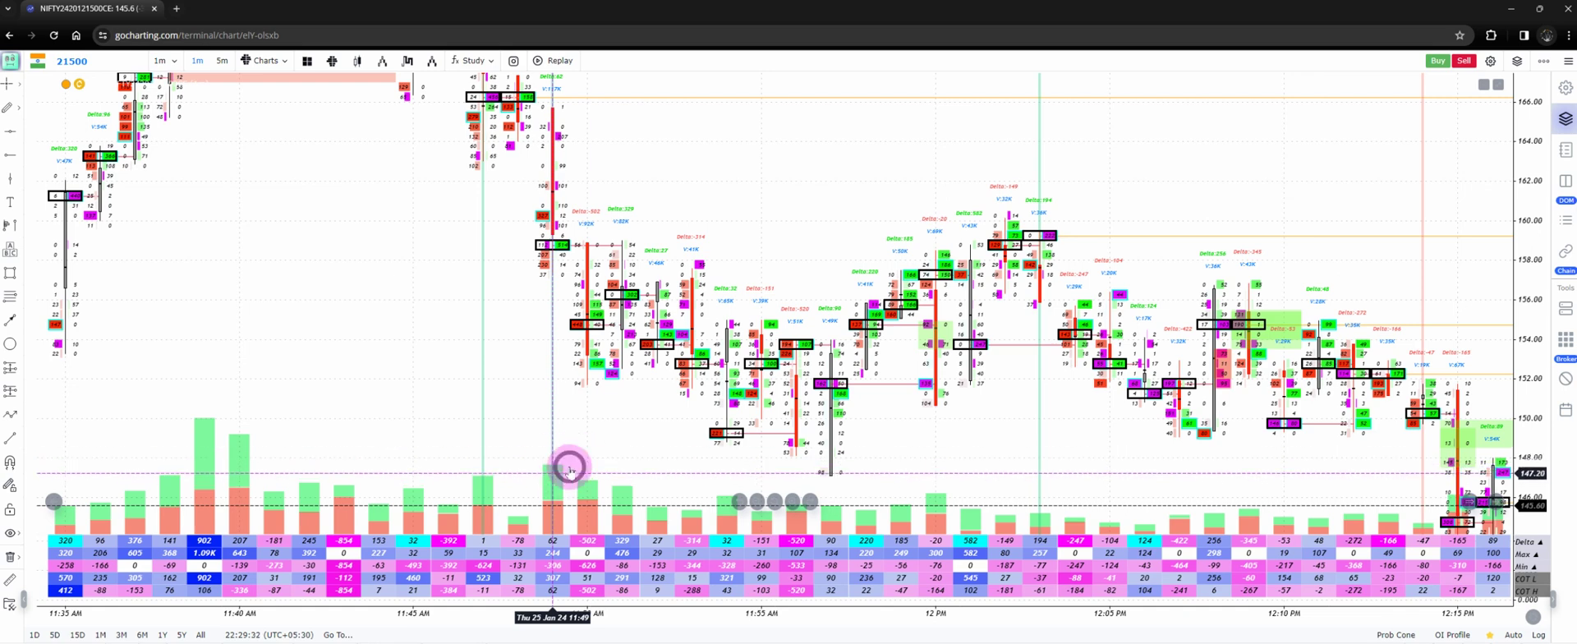
drag(531, 448, 549, 500)
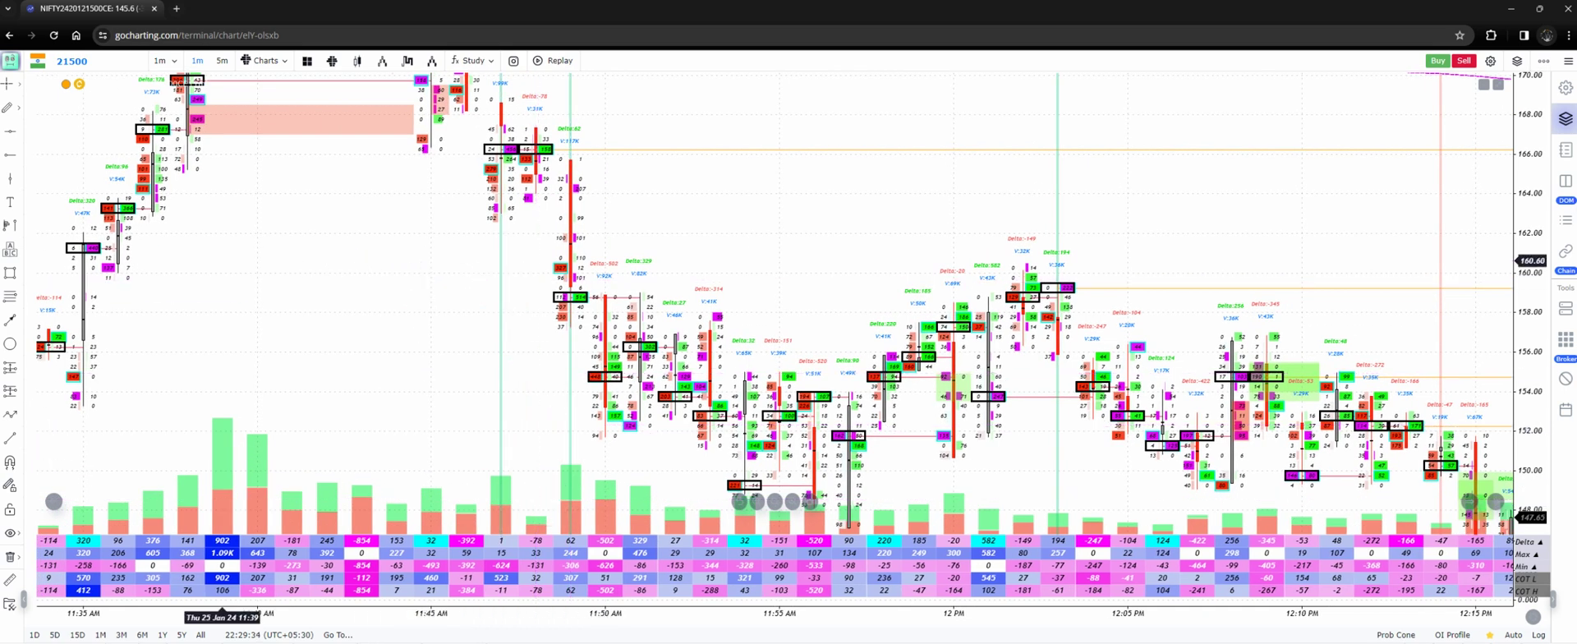
click(10, 272)
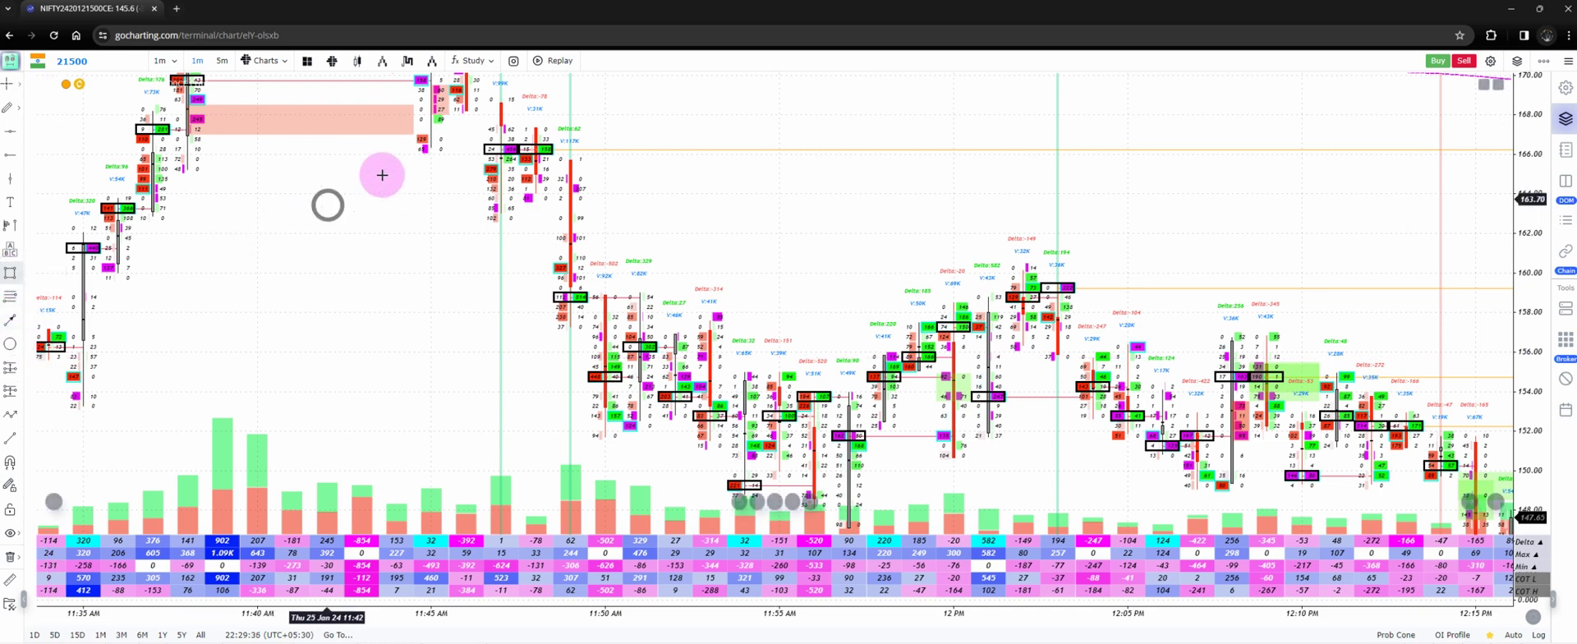
drag(412, 144, 397, 162)
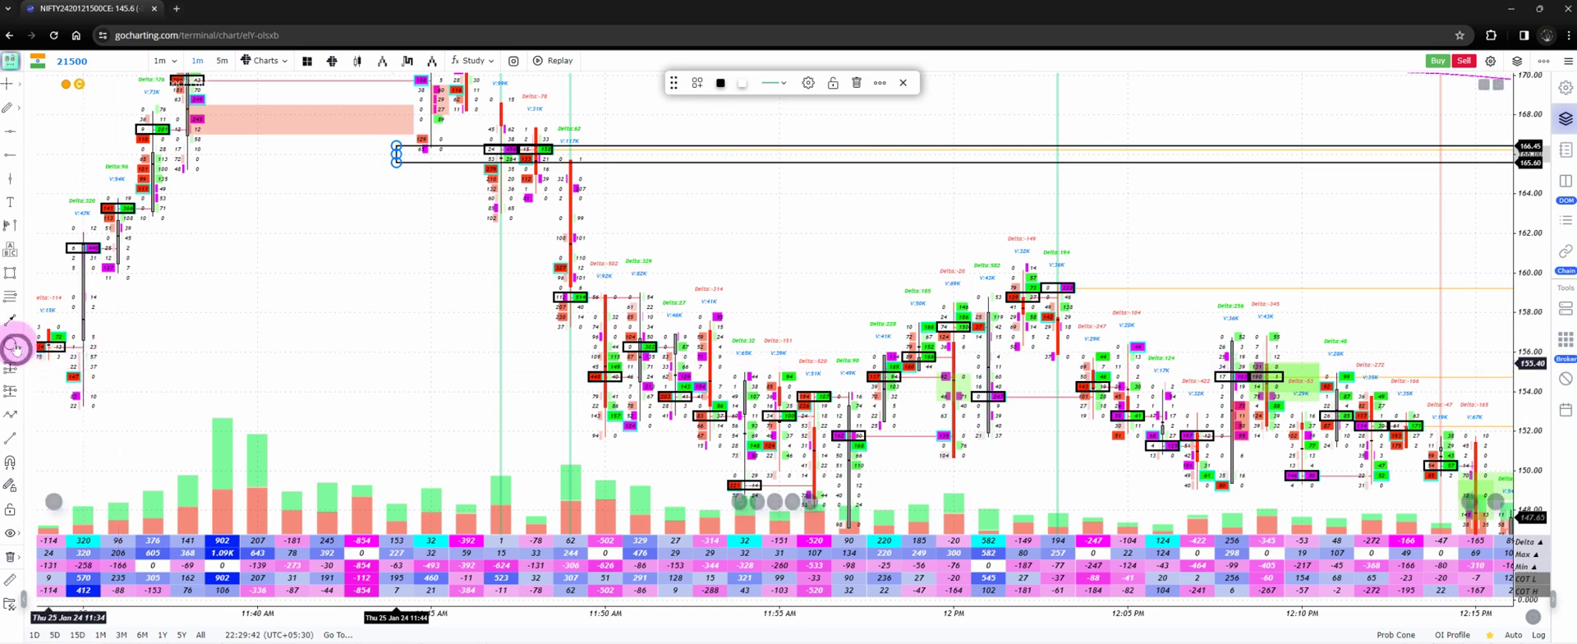
Place a second extended rectangle zone between about 158.9 and 158.3, around the 11:49 candle's high-volume cell
click(11, 274)
drag(204, 306, 204, 294)
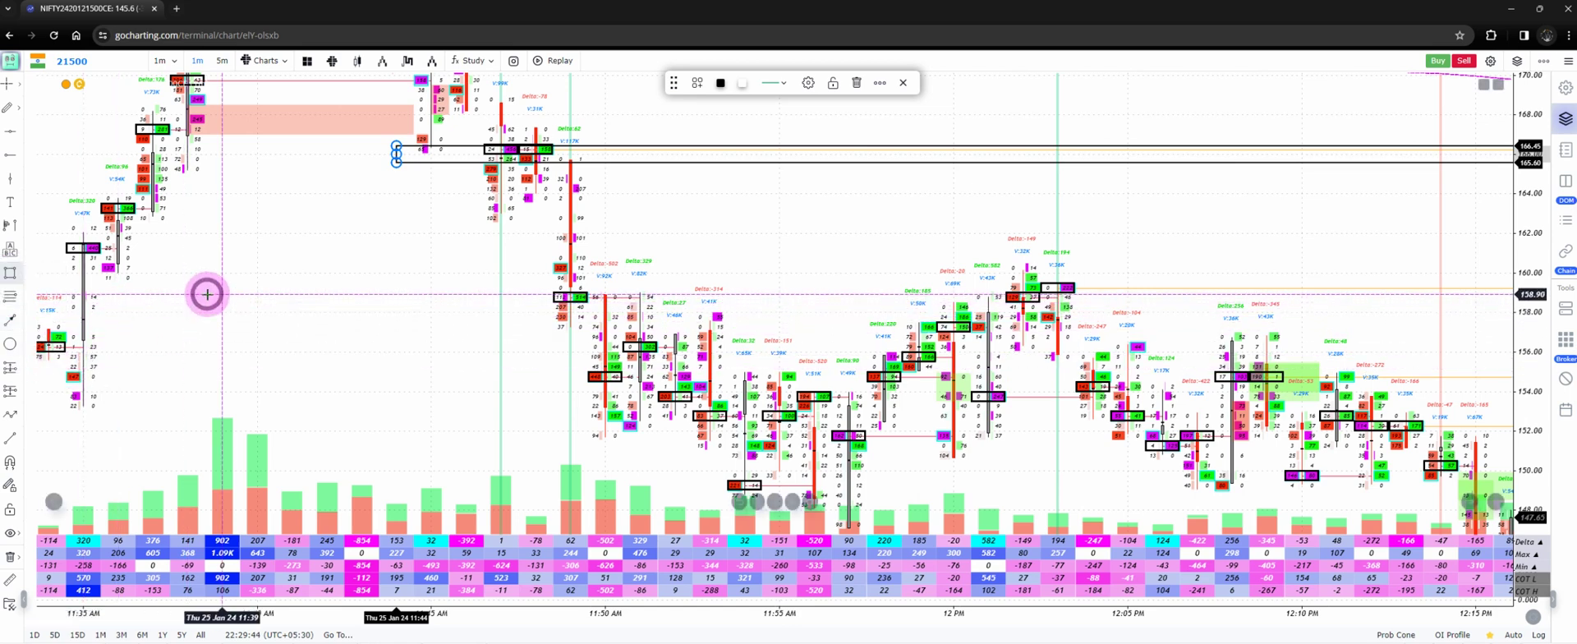
click(249, 374)
Sketch a price path falling from the upper zone to about 157, rising to about 165 and turning down, and underline the 11:47 candle's lower cells
drag(334, 385, 211, 330)
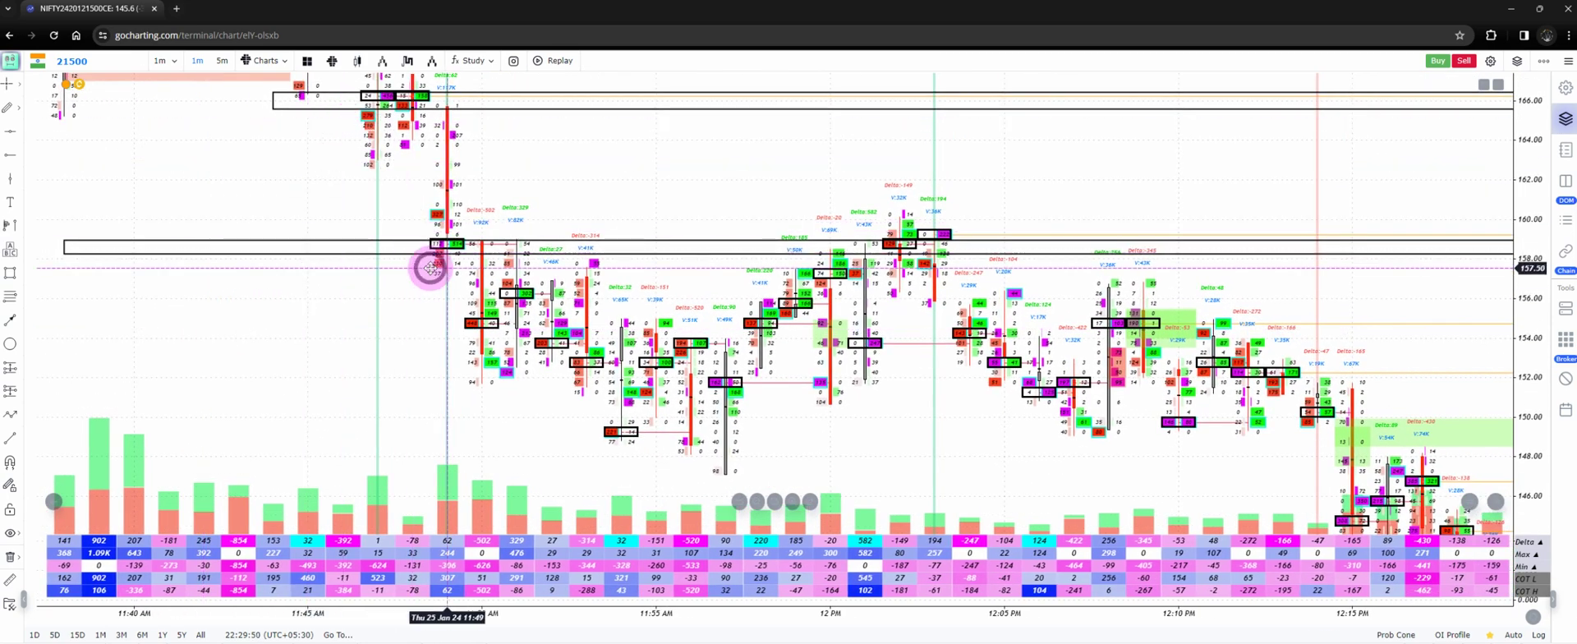
drag(366, 306, 310, 293)
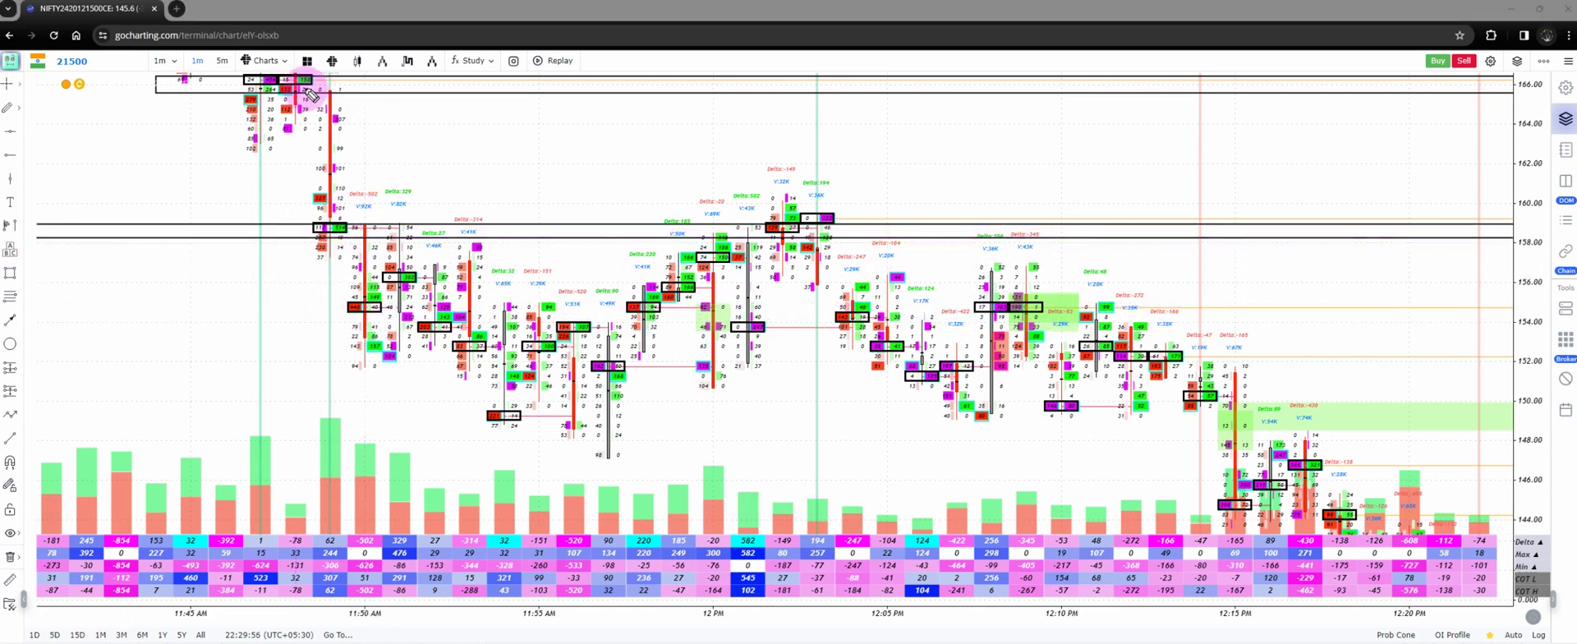
mouse_move(306, 87)
mouse_down()
mouse_move(328, 168)
mouse_move(358, 160)
mouse_move(414, 258)
mouse_move(519, 124)
mouse_move(532, 144)
mouse_up()
drag(233, 120, 278, 108)
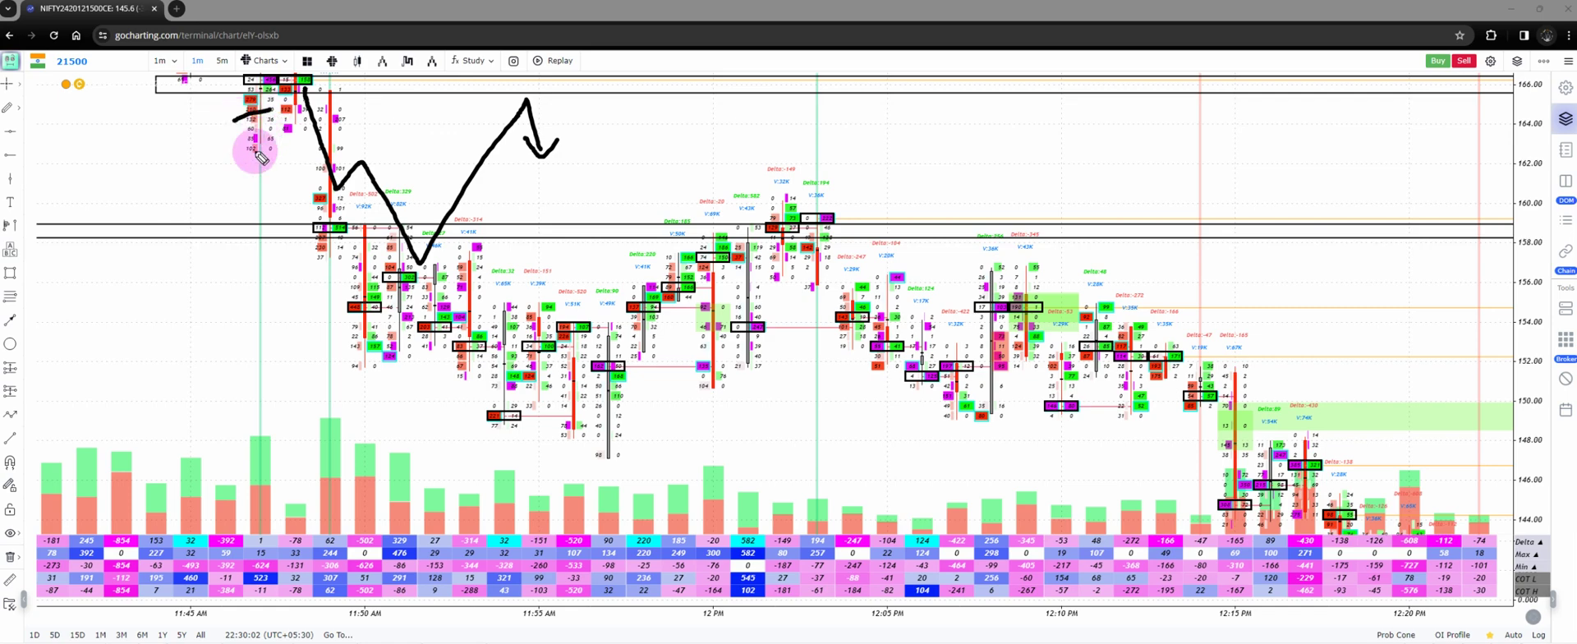
Draw short strokes near 157 below the 11:47 candle and lines toward the 12:01 candle, and clear the ink
drag(254, 268, 280, 258)
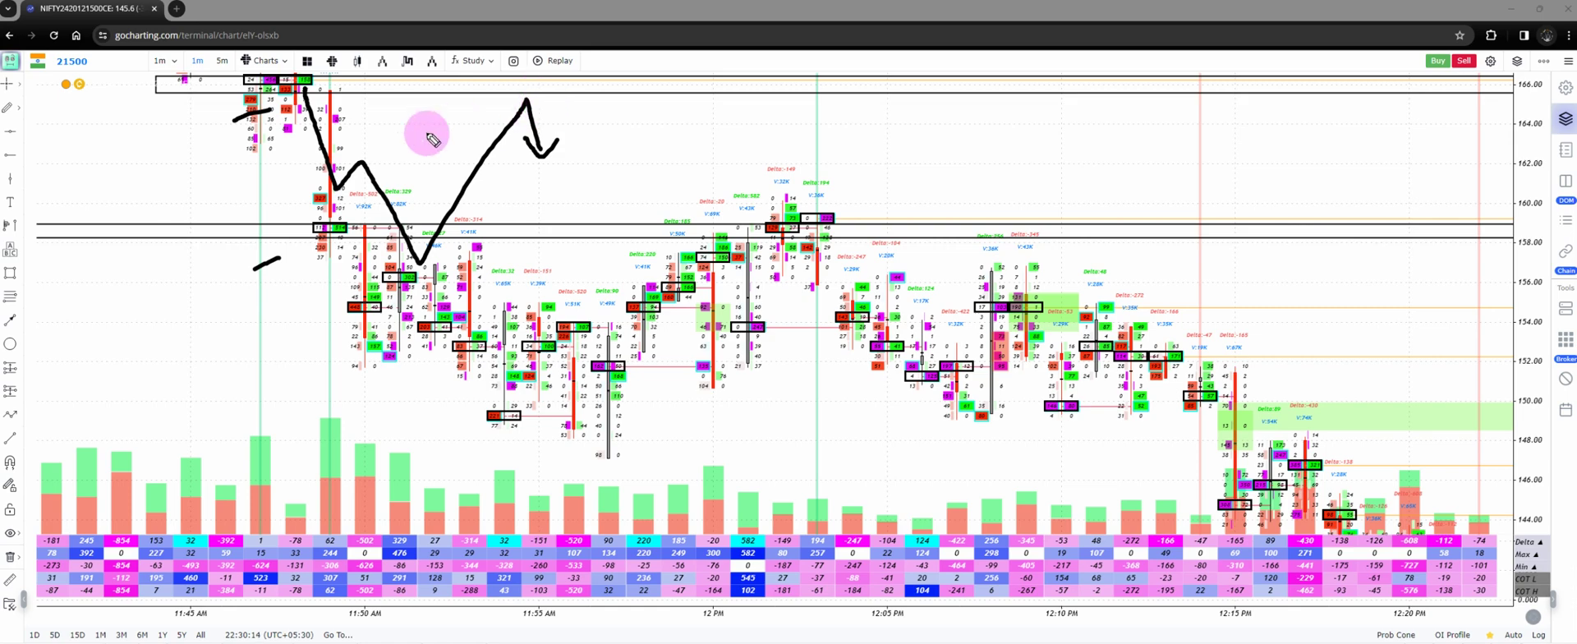
mouse_move(371, 277)
mouse_down()
mouse_move(406, 284)
mouse_move(602, 457)
mouse_move(753, 284)
mouse_up()
mouse_move(747, 238)
mouse_down()
mouse_move(796, 179)
mouse_move(754, 257)
mouse_move(743, 204)
mouse_up()
key(ctrl+shift+7)
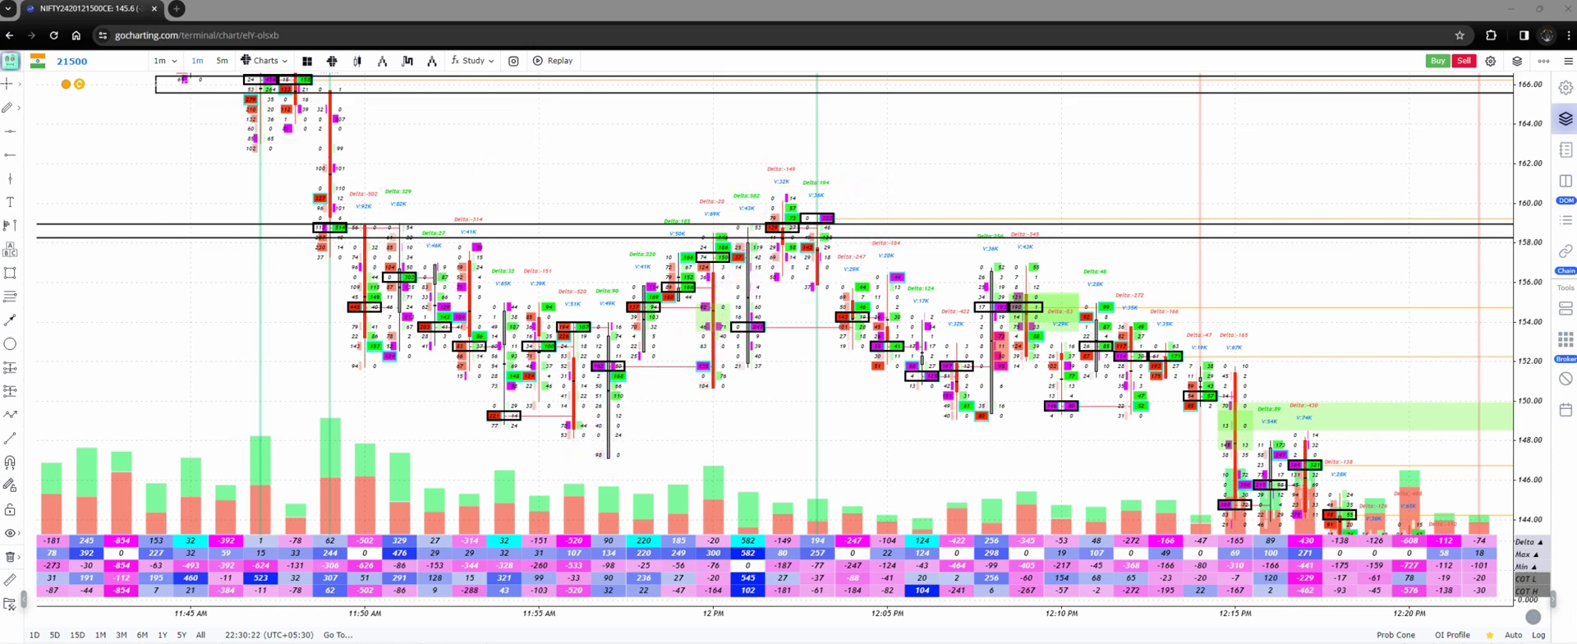
Circle the aligned high-volume cells near 159 around 12:03, draw a horizontal line near 163 from the 11:47 candle, and clear the ink
drag(442, 400, 380, 393)
click(634, 443)
drag(404, 380, 239, 422)
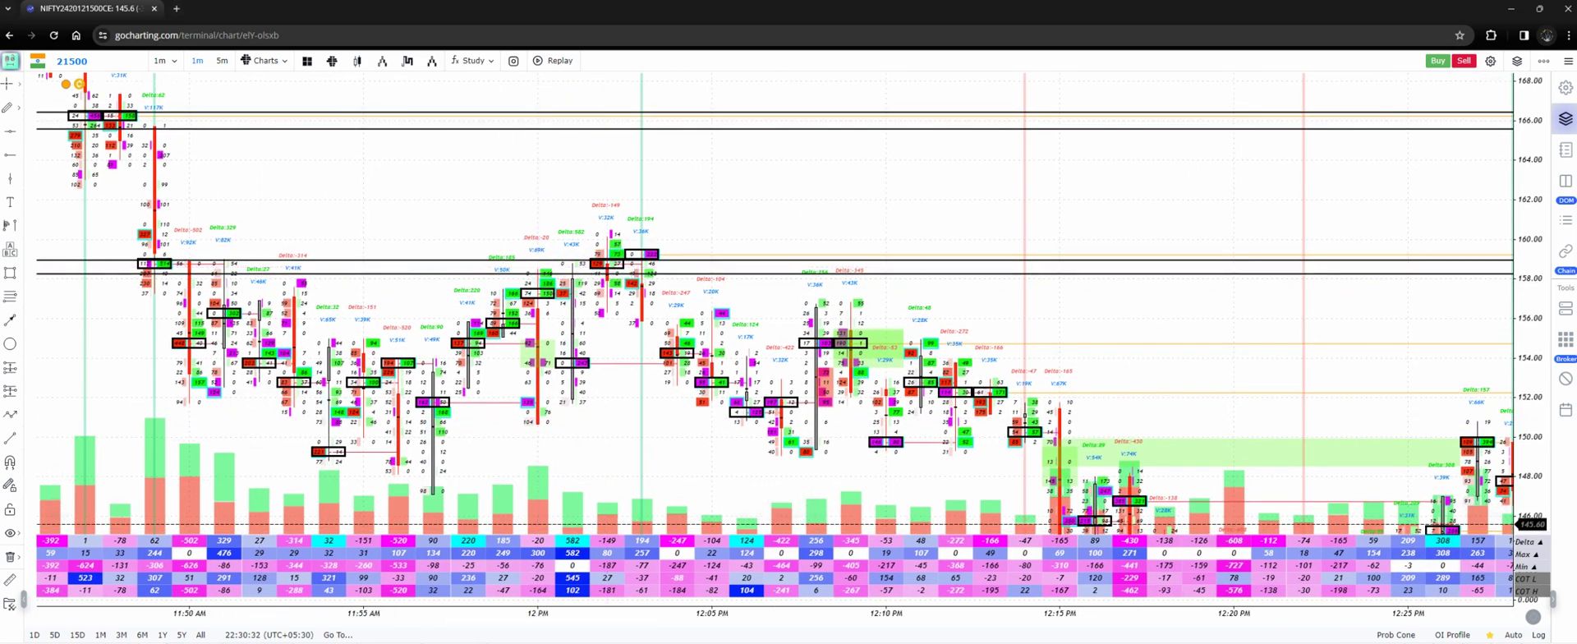
click(215, 279)
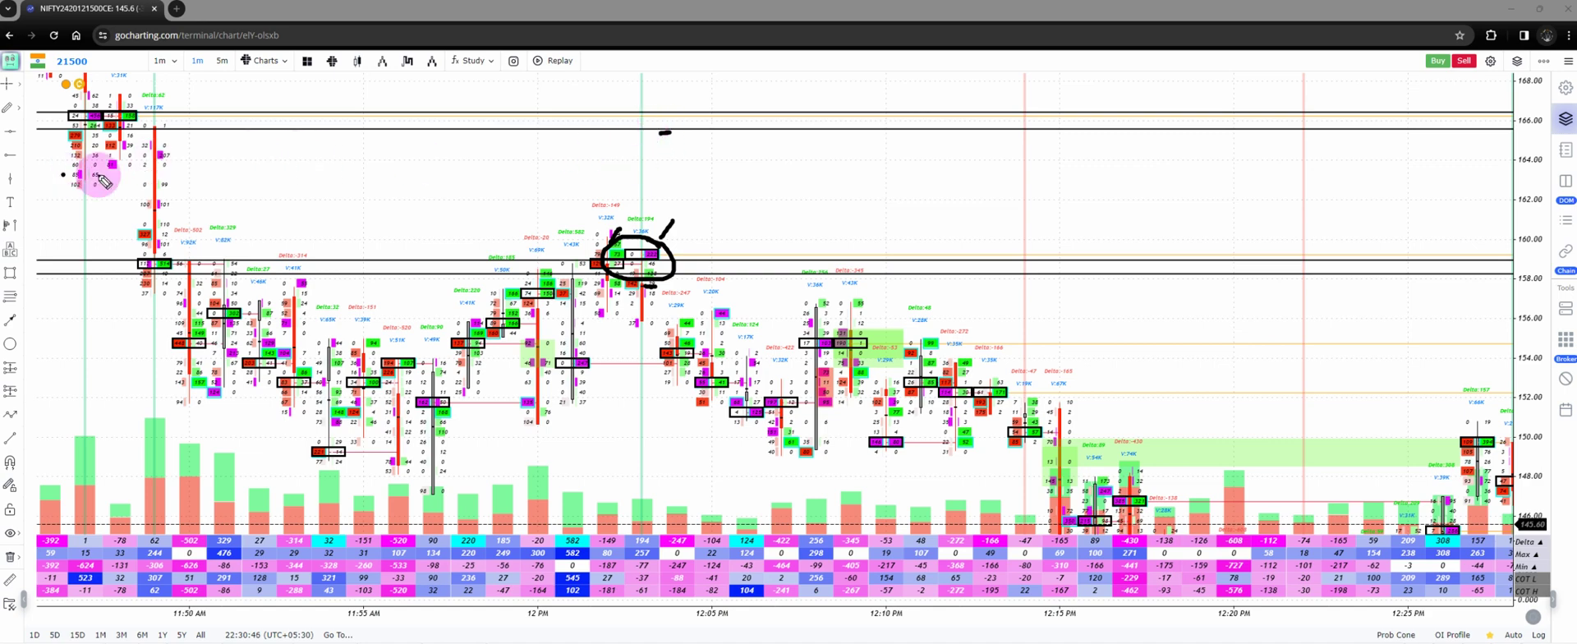
drag(63, 174, 854, 181)
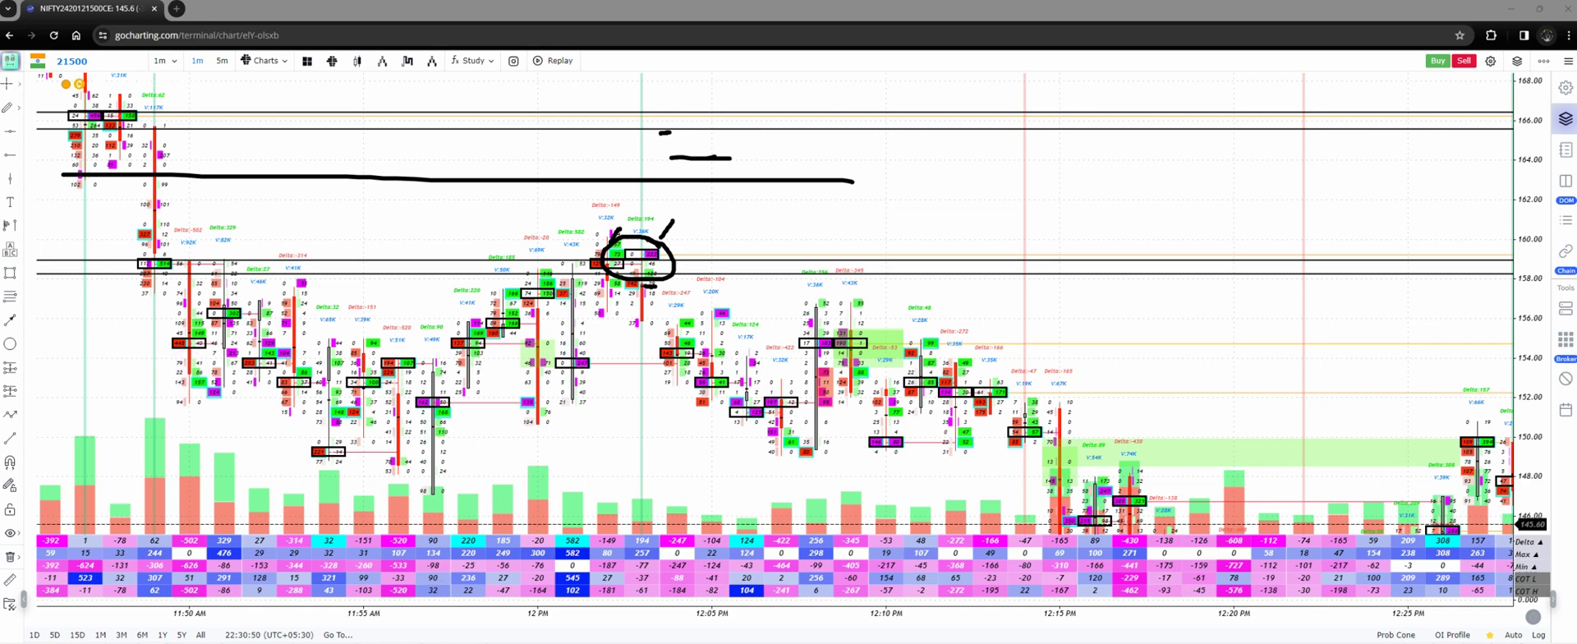
key(Escape)
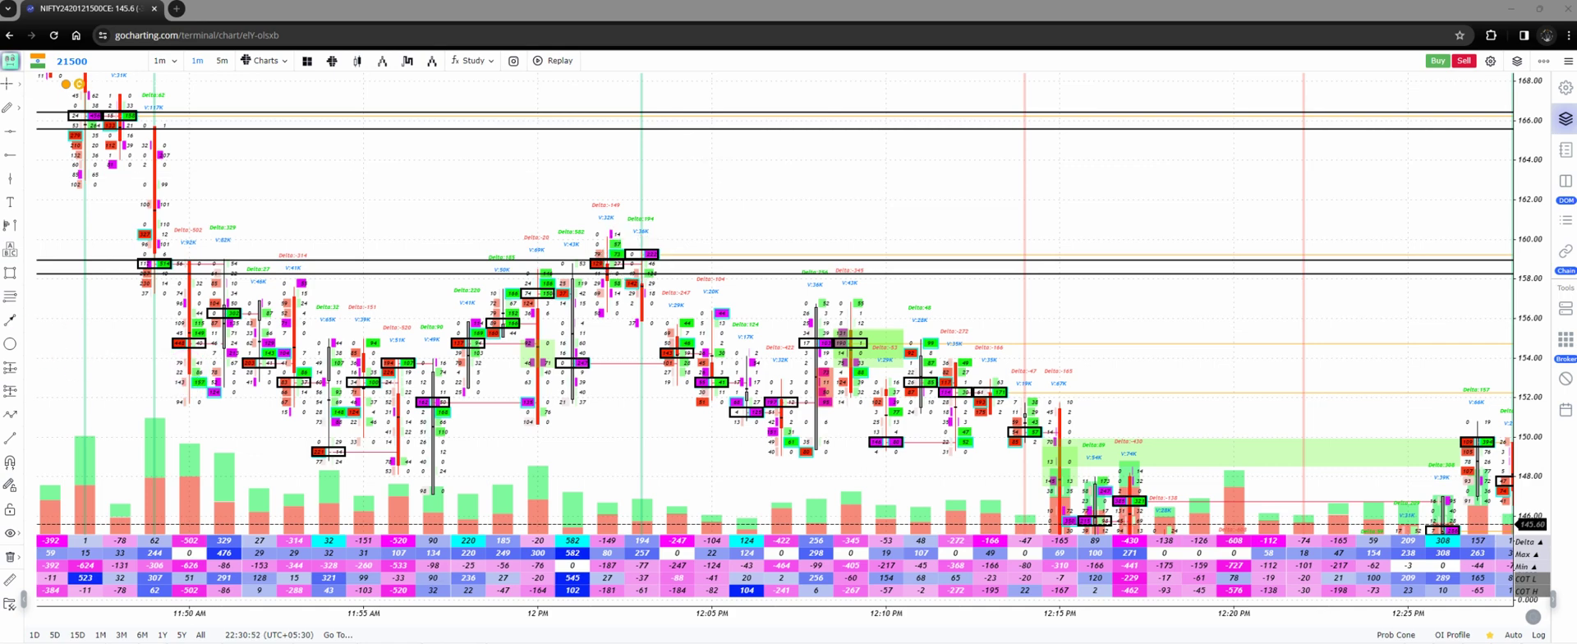
Delete the rectangle zone around 158.9–158.3 and the one around 166.4–165.6
drag(599, 395, 627, 331)
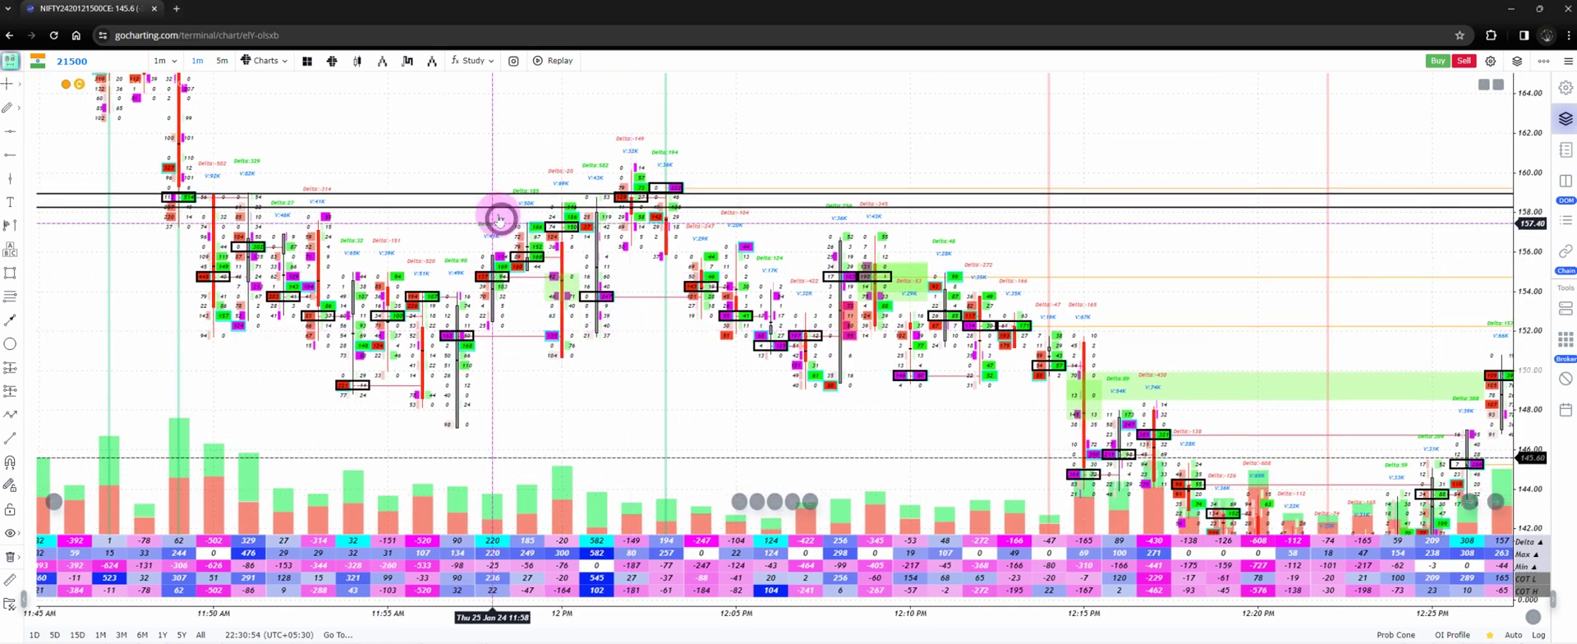
click(496, 207)
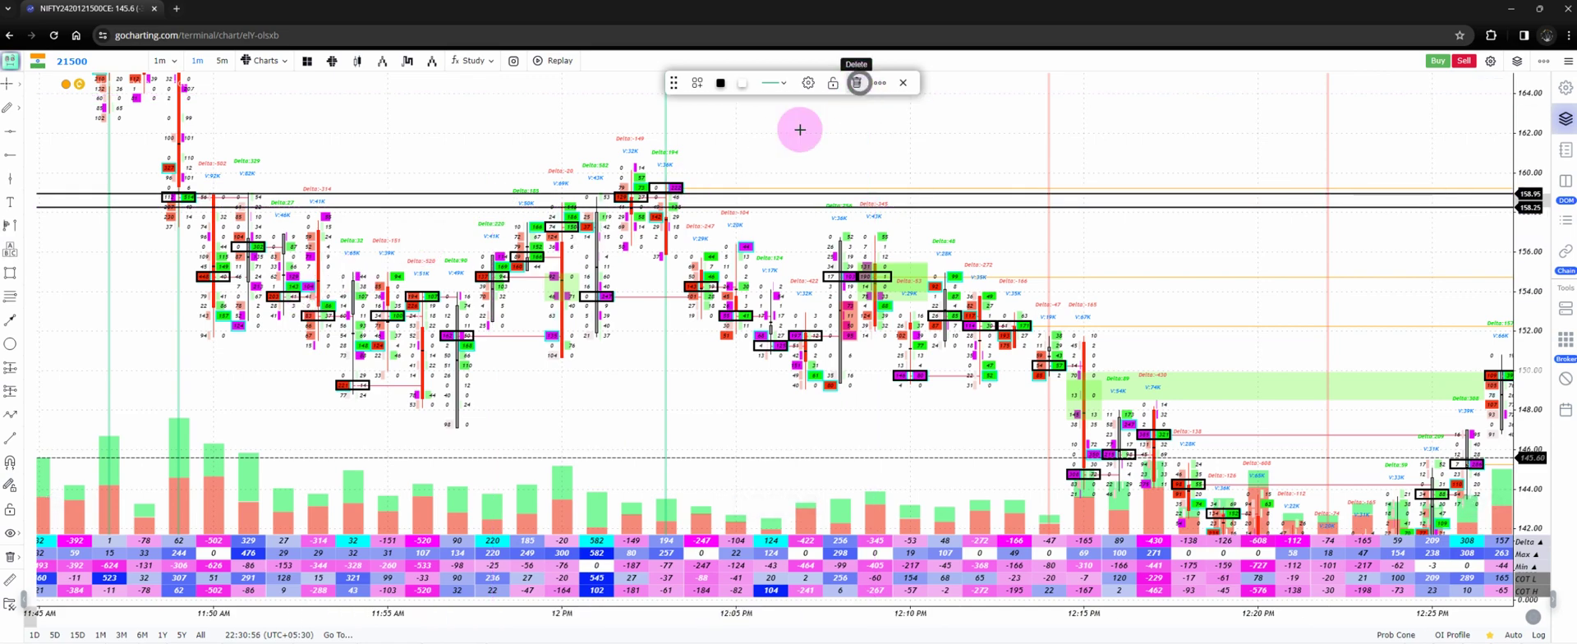
click(859, 83)
drag(621, 239, 635, 368)
click(618, 192)
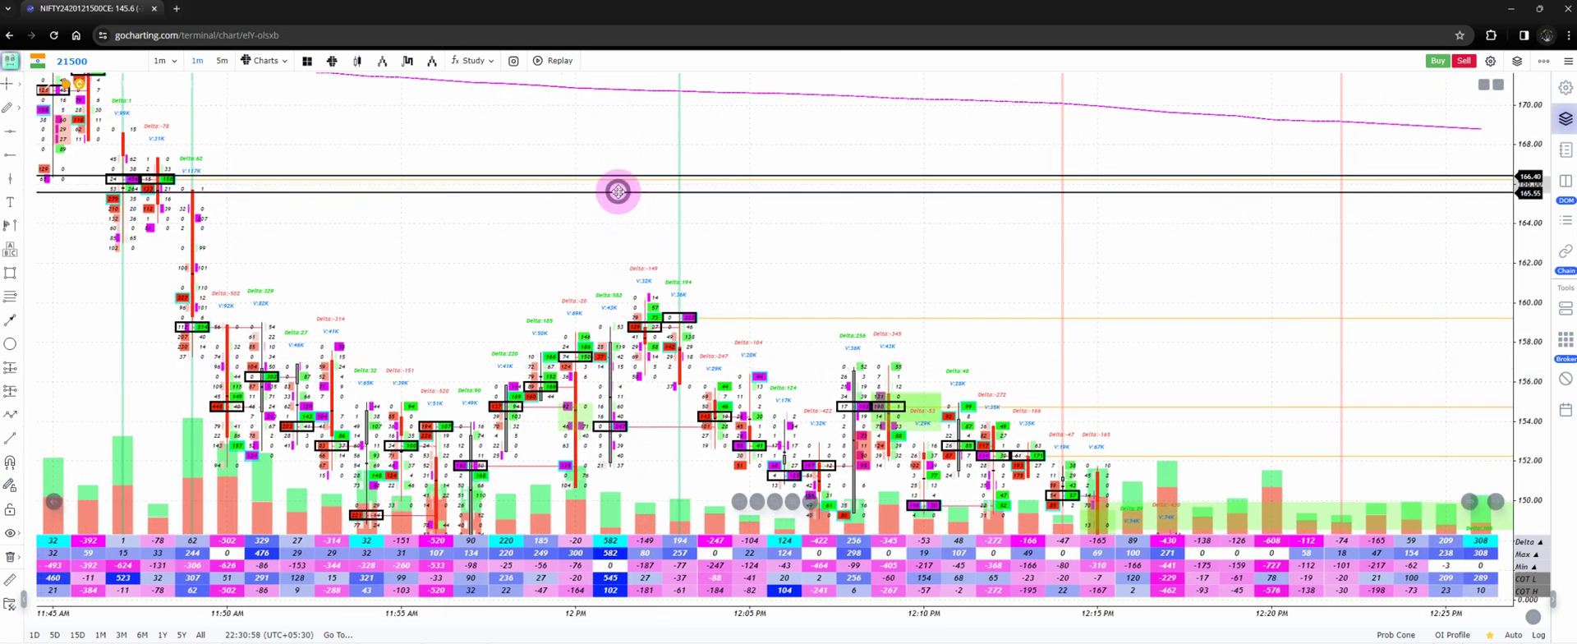
click(849, 84)
Mark the 12:14 candle's volume bar with a short stroke and circle its high-volume cells near 150
drag(818, 273, 586, 109)
drag(631, 294, 534, 199)
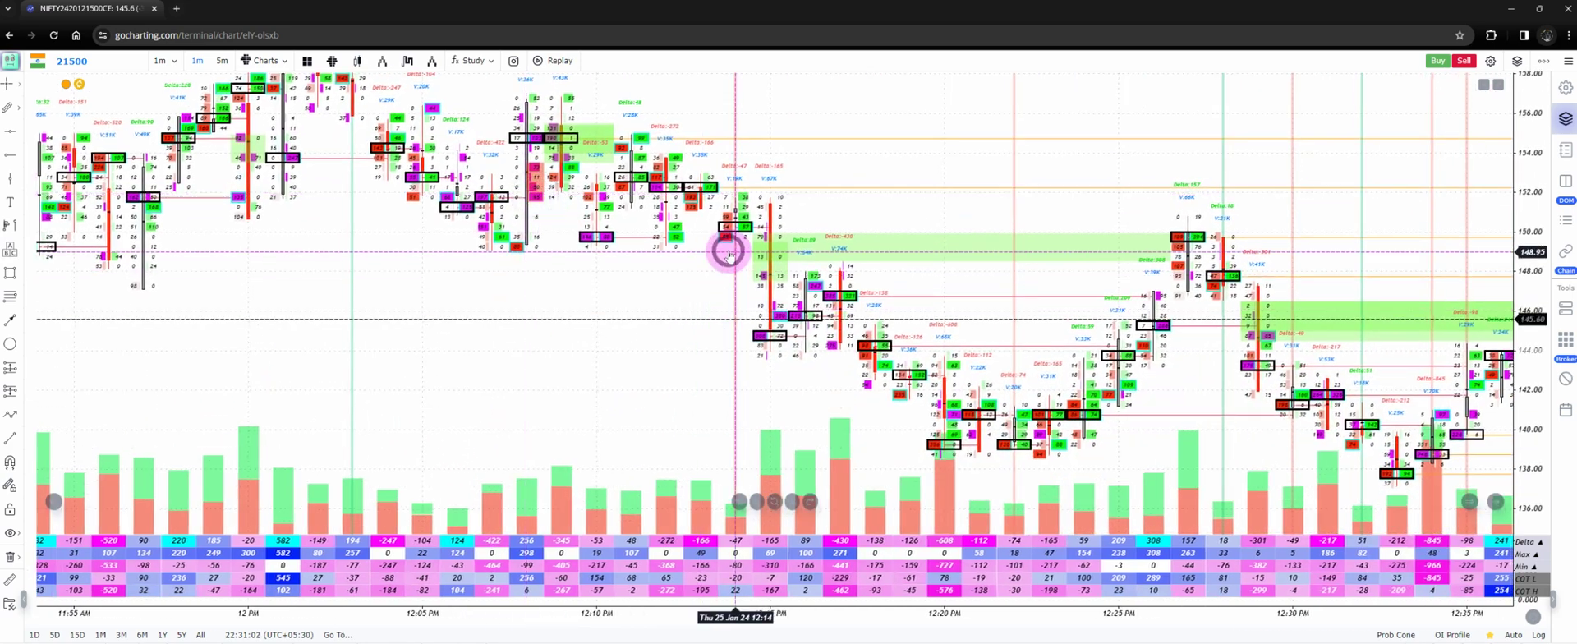
click(2, 326)
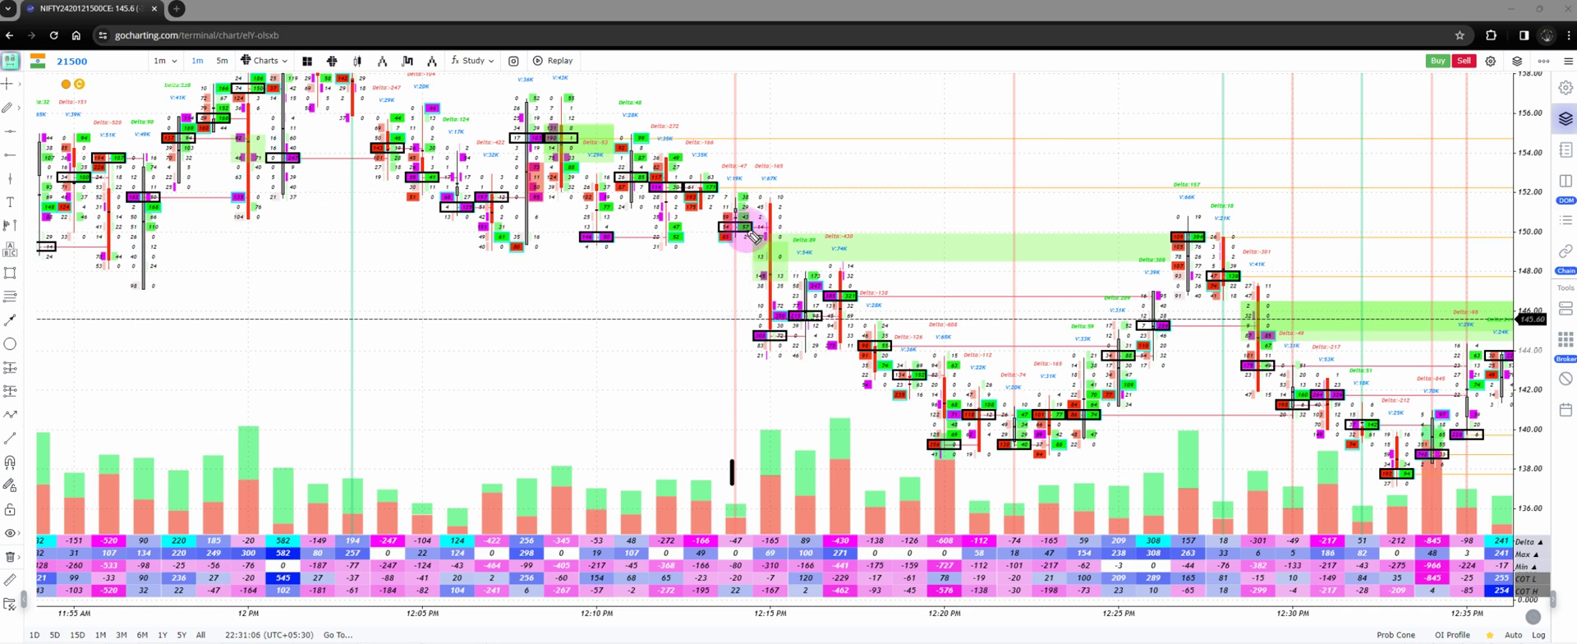
mouse_move(751, 228)
mouse_down()
mouse_move(722, 229)
mouse_move(795, 236)
mouse_move(724, 227)
mouse_up()
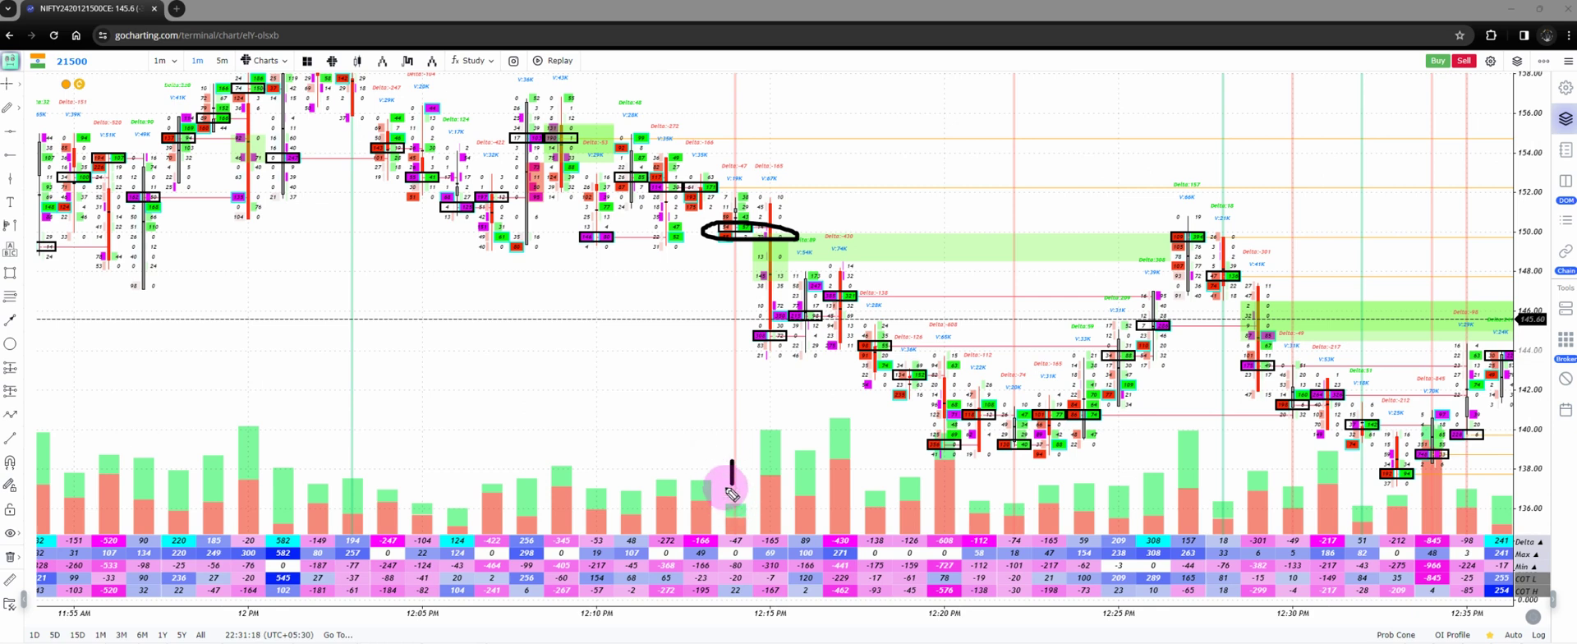
Tick and bracket the volume bars preceding 12:14, draw an arc over the taller bars following it, and clear the ink
drag(674, 457, 664, 472)
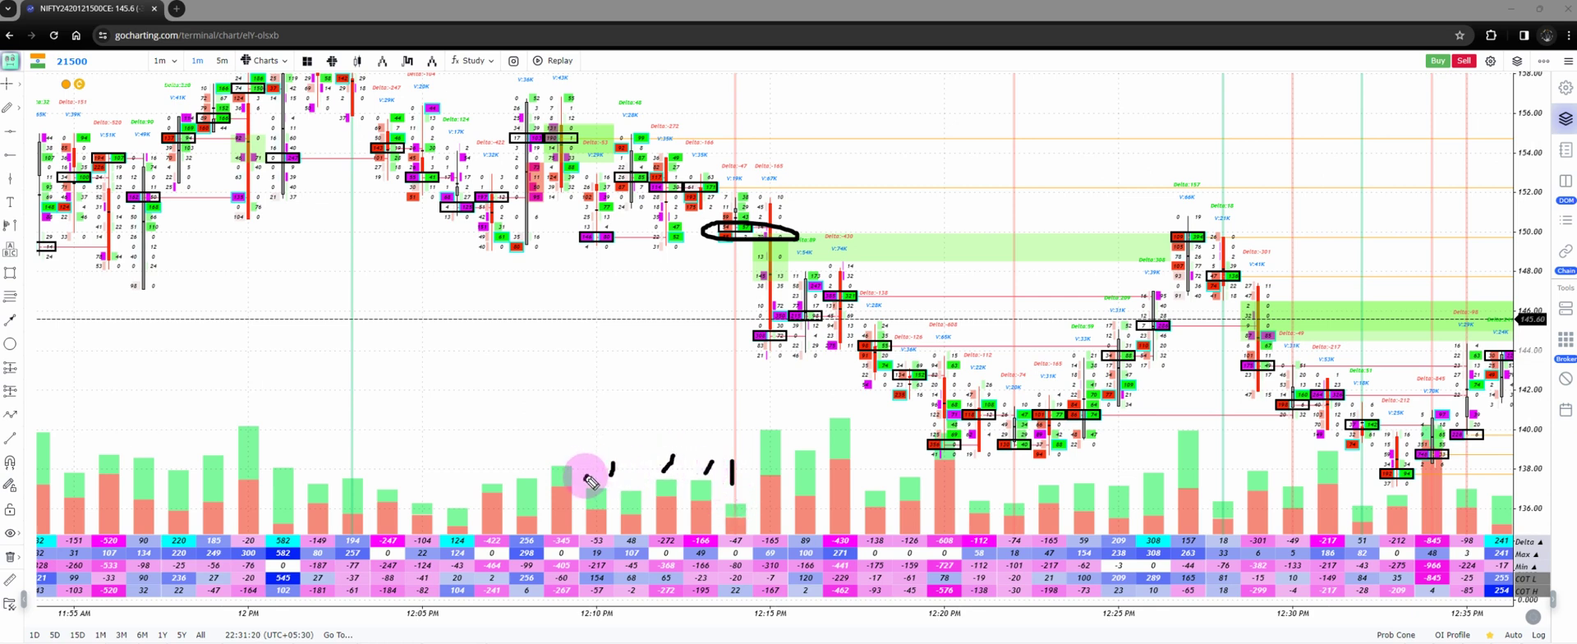
mouse_move(550, 462)
mouse_down()
mouse_move(669, 450)
mouse_move(713, 468)
mouse_up()
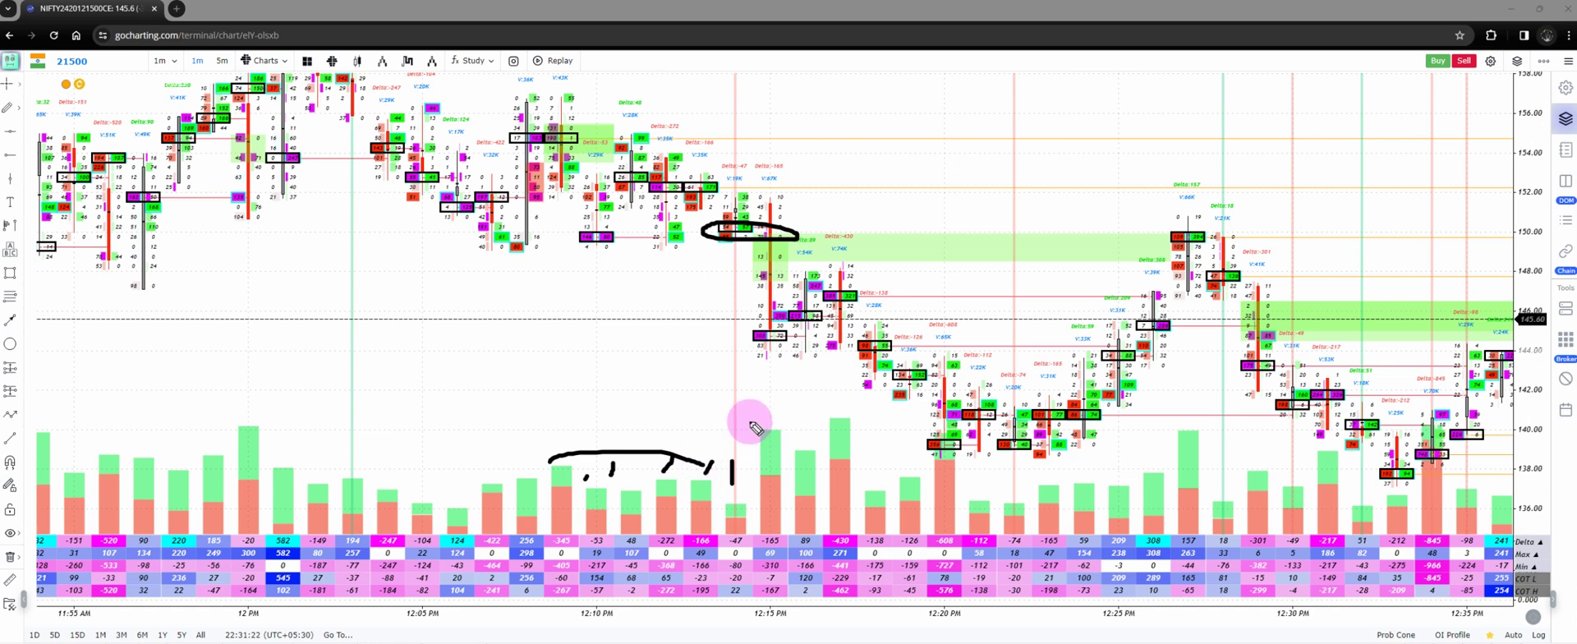
drag(747, 423, 872, 419)
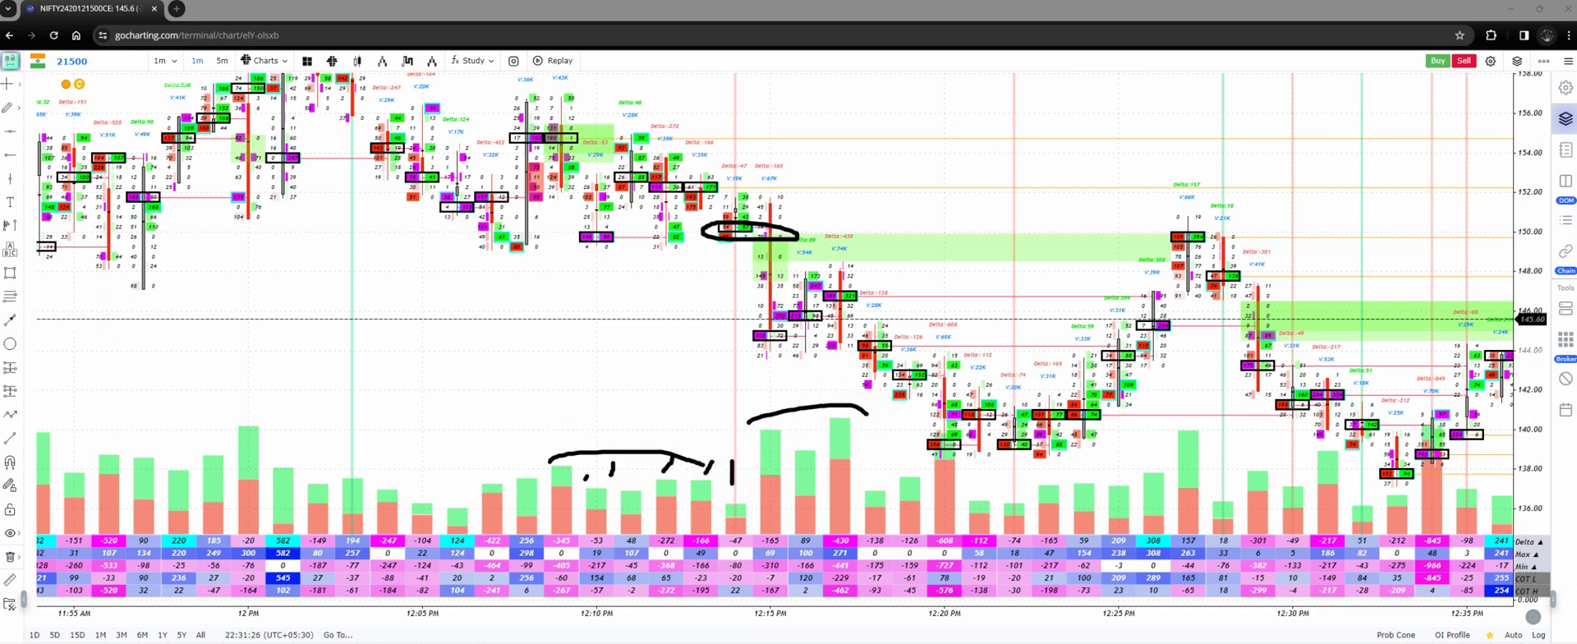
key(w)
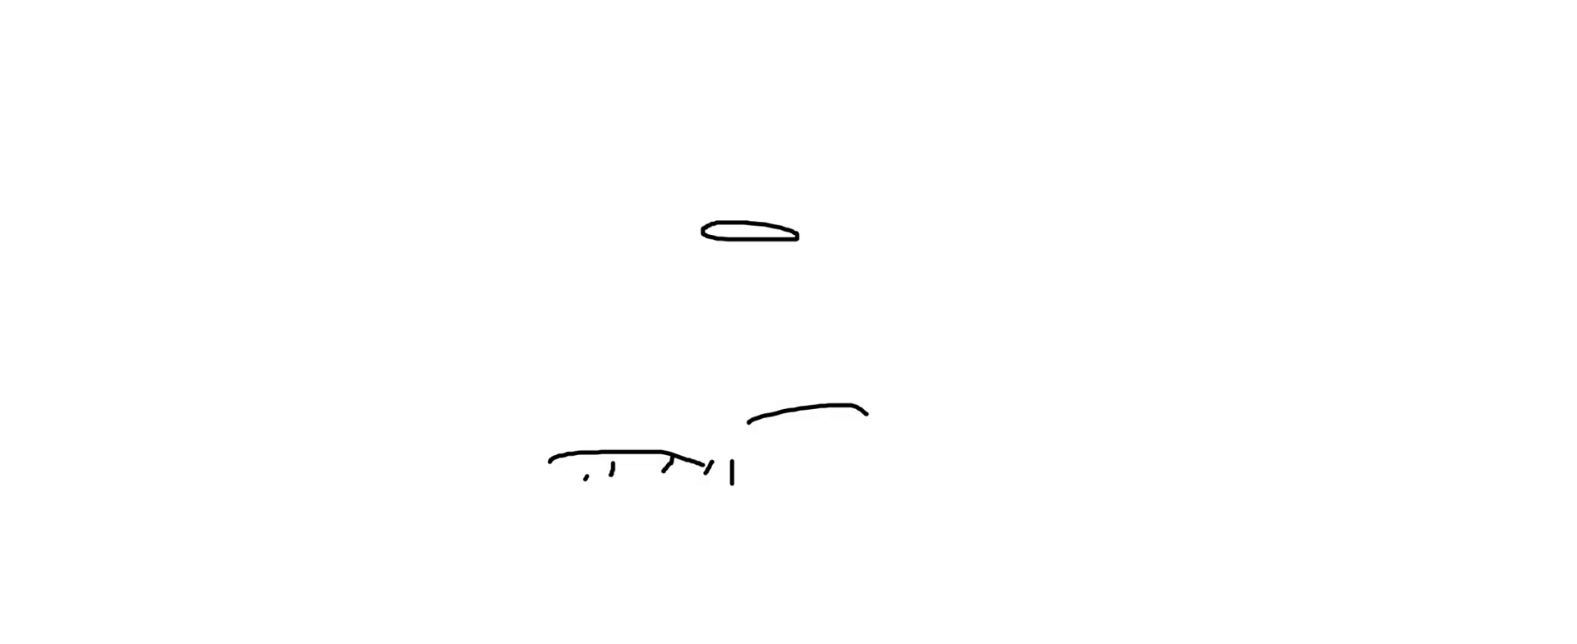
key(w)
key(Escape)
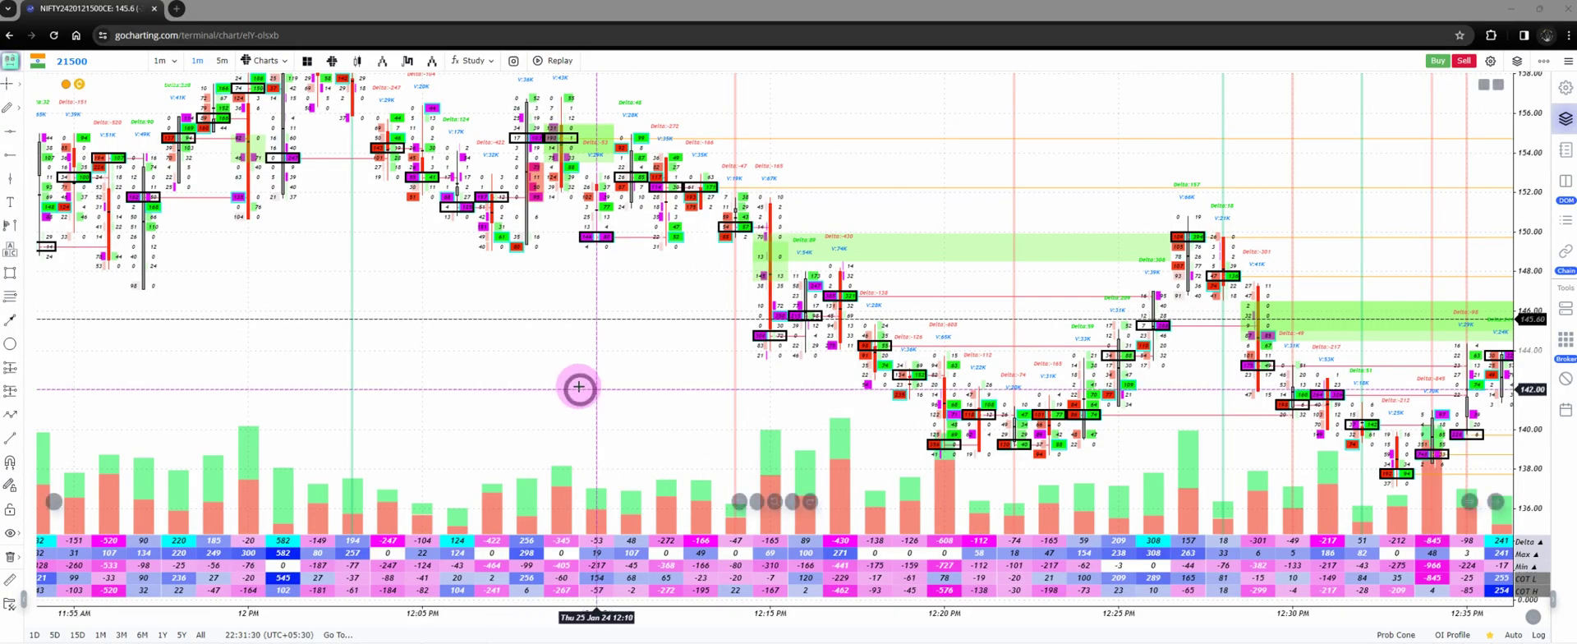
Place an extended rectangle zone between about 138.9 and 137.6, starting at the 12:29 candle
drag(578, 387, 420, 371)
drag(517, 298, 374, 154)
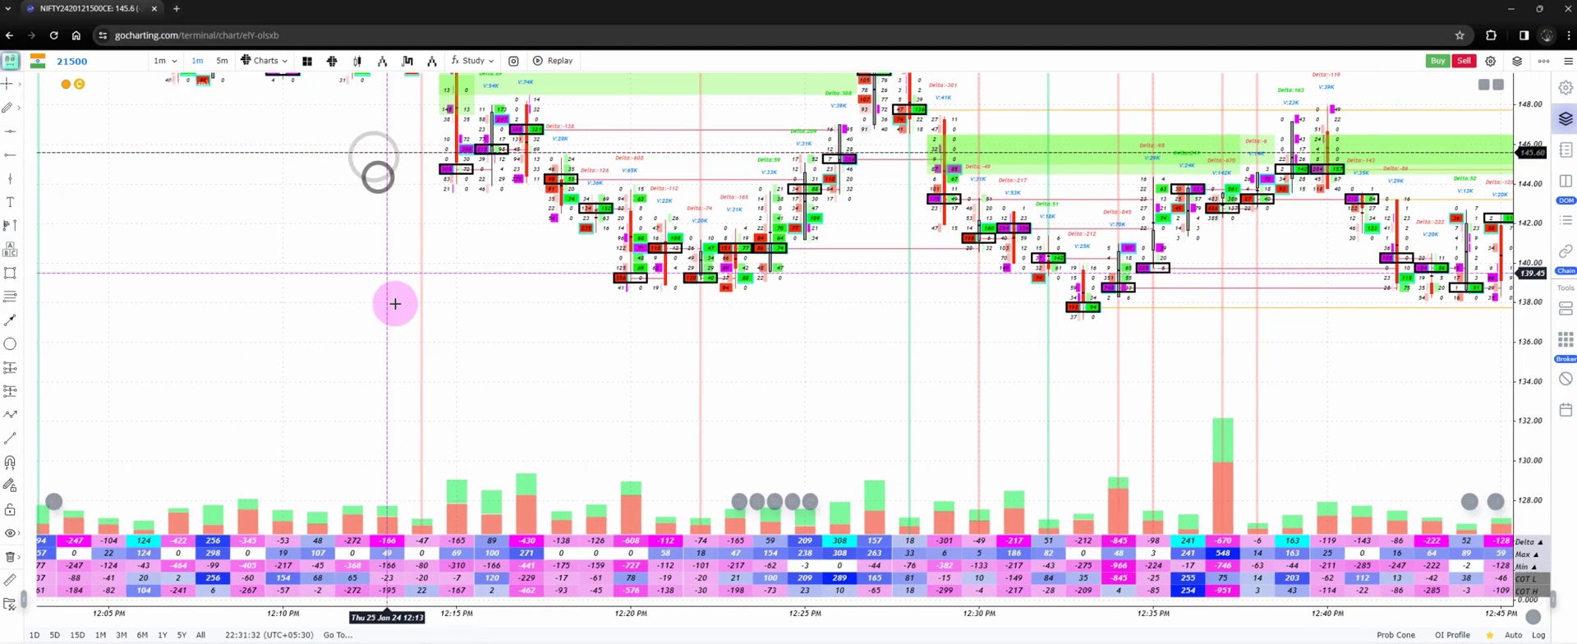
drag(388, 285, 369, 260)
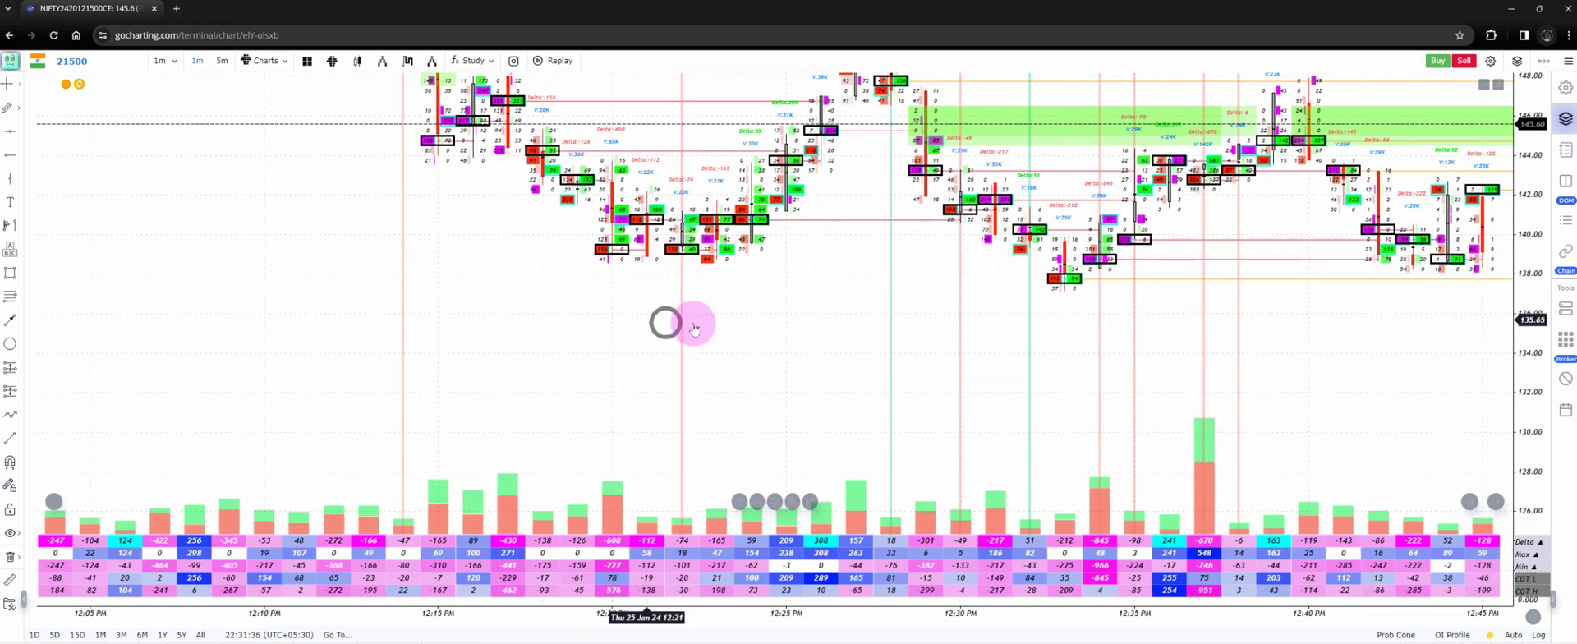
drag(693, 321, 342, 243)
drag(505, 273, 416, 257)
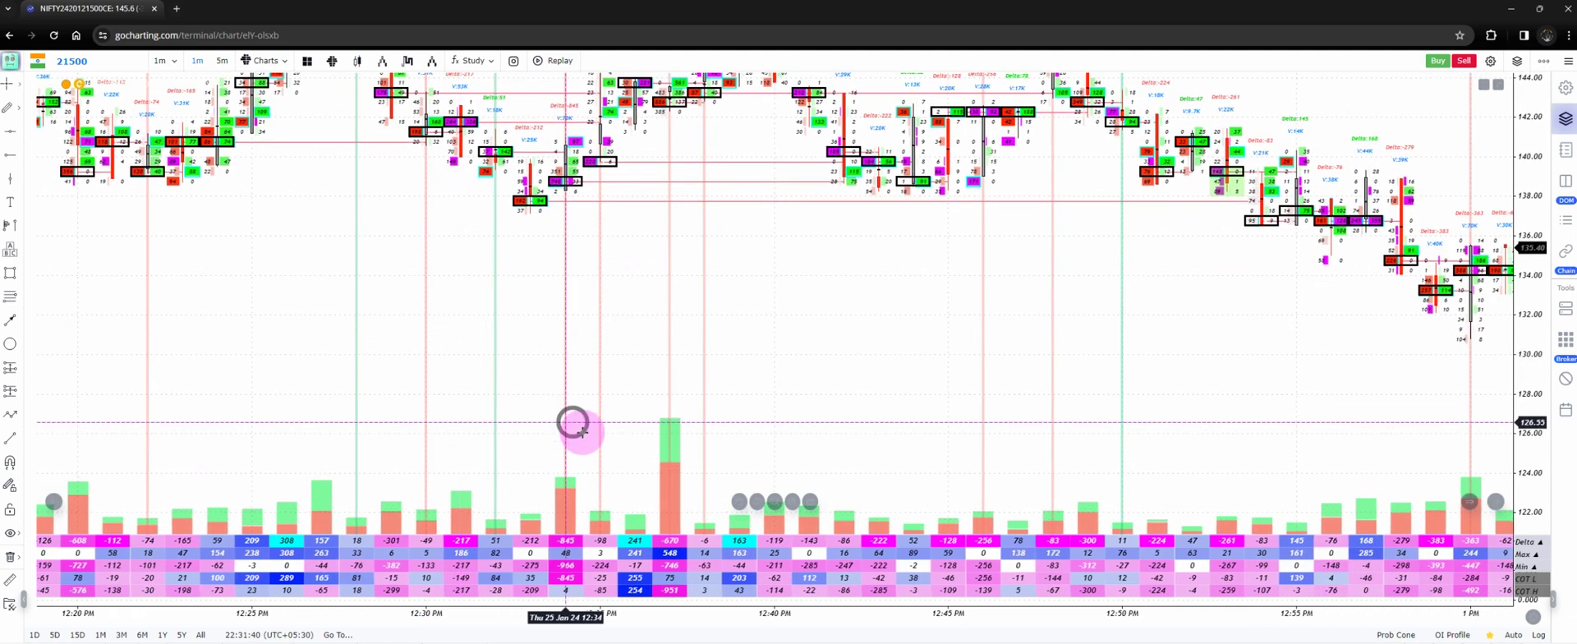
drag(550, 446, 562, 508)
drag(529, 307, 535, 330)
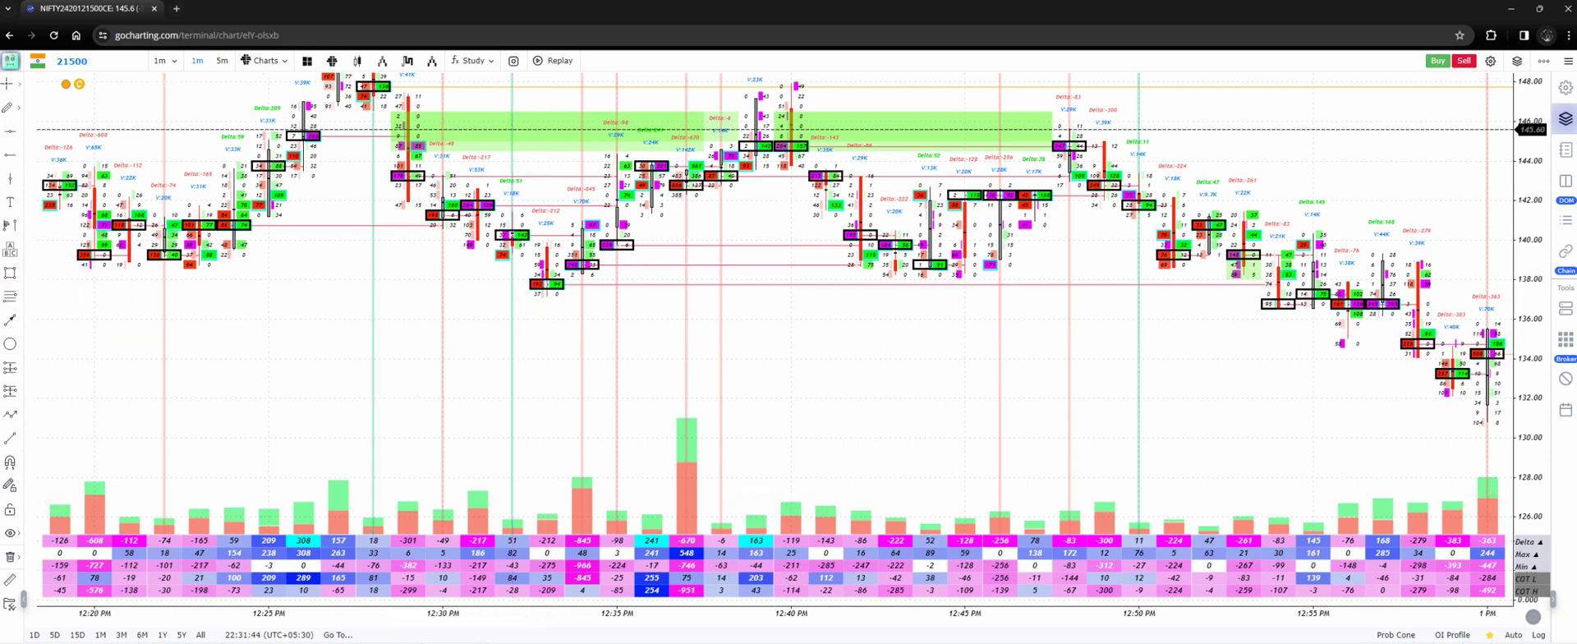
click(11, 273)
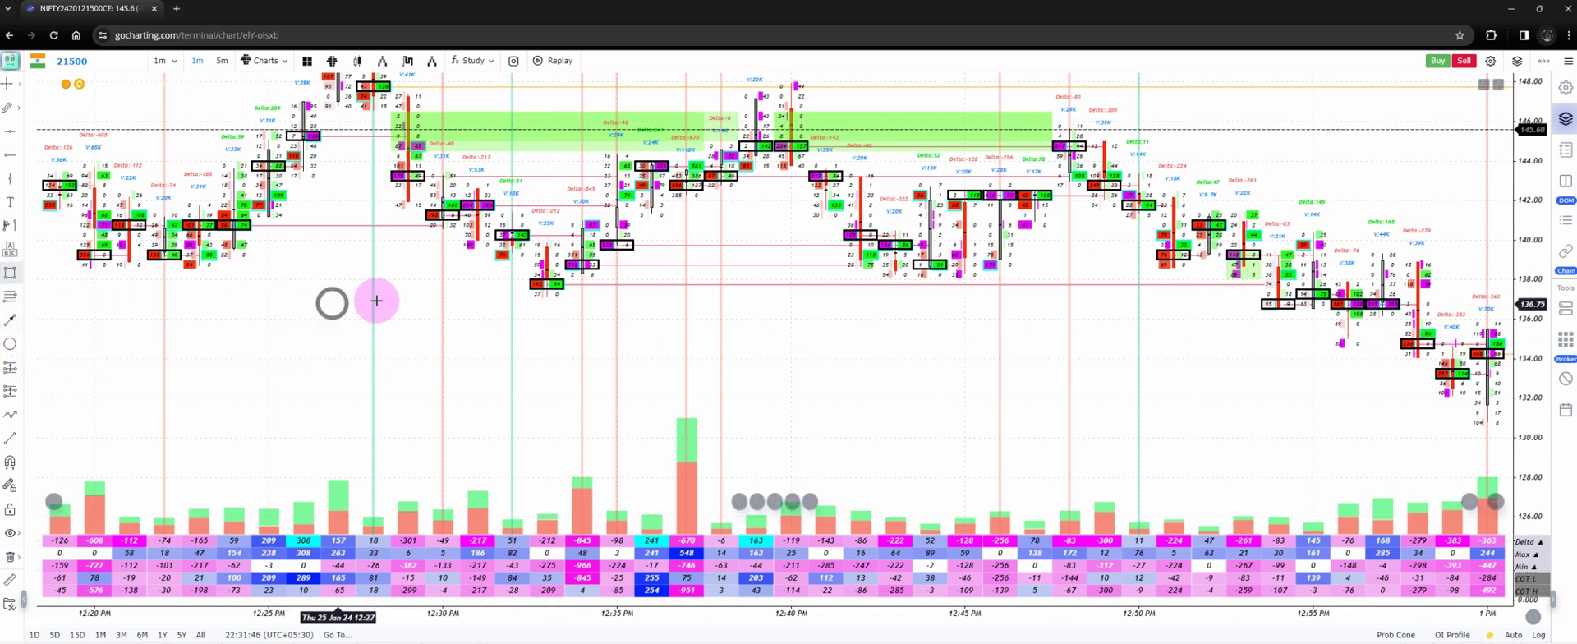
click(413, 264)
click(409, 285)
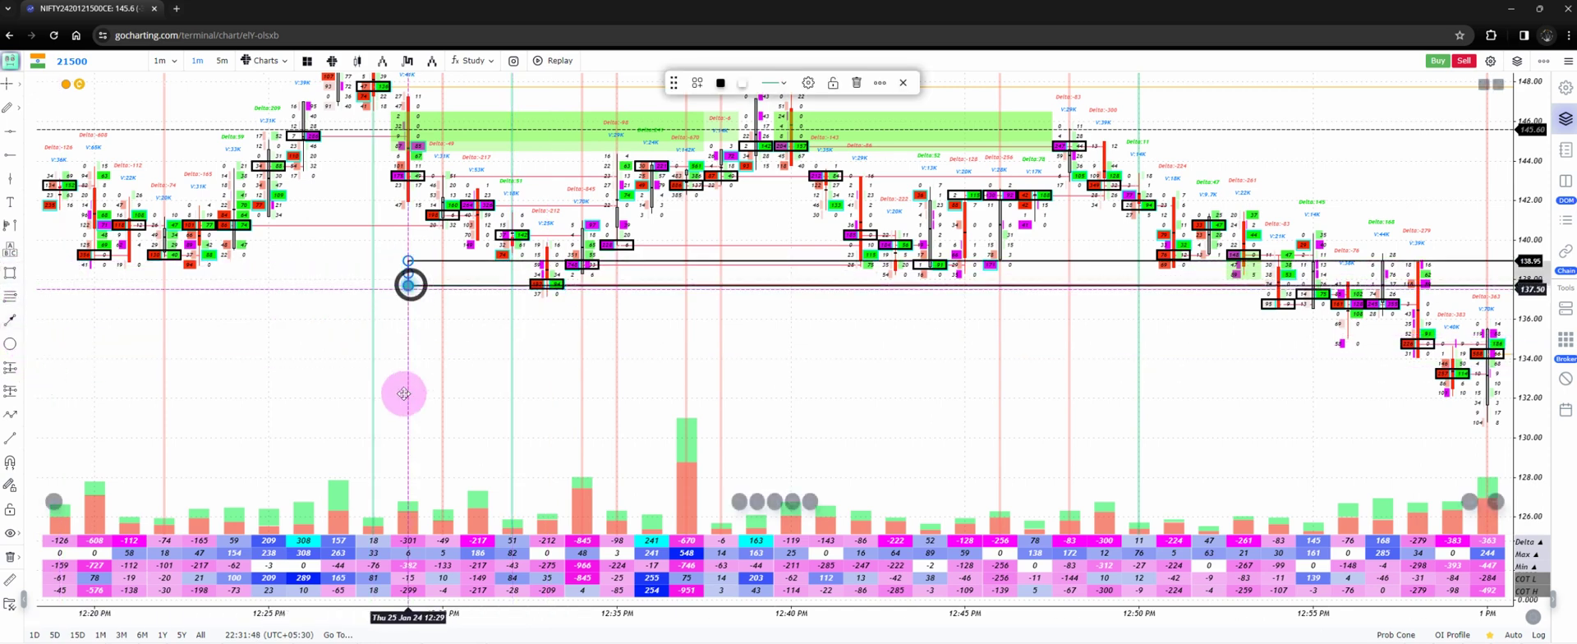
click(385, 396)
drag(385, 396, 353, 422)
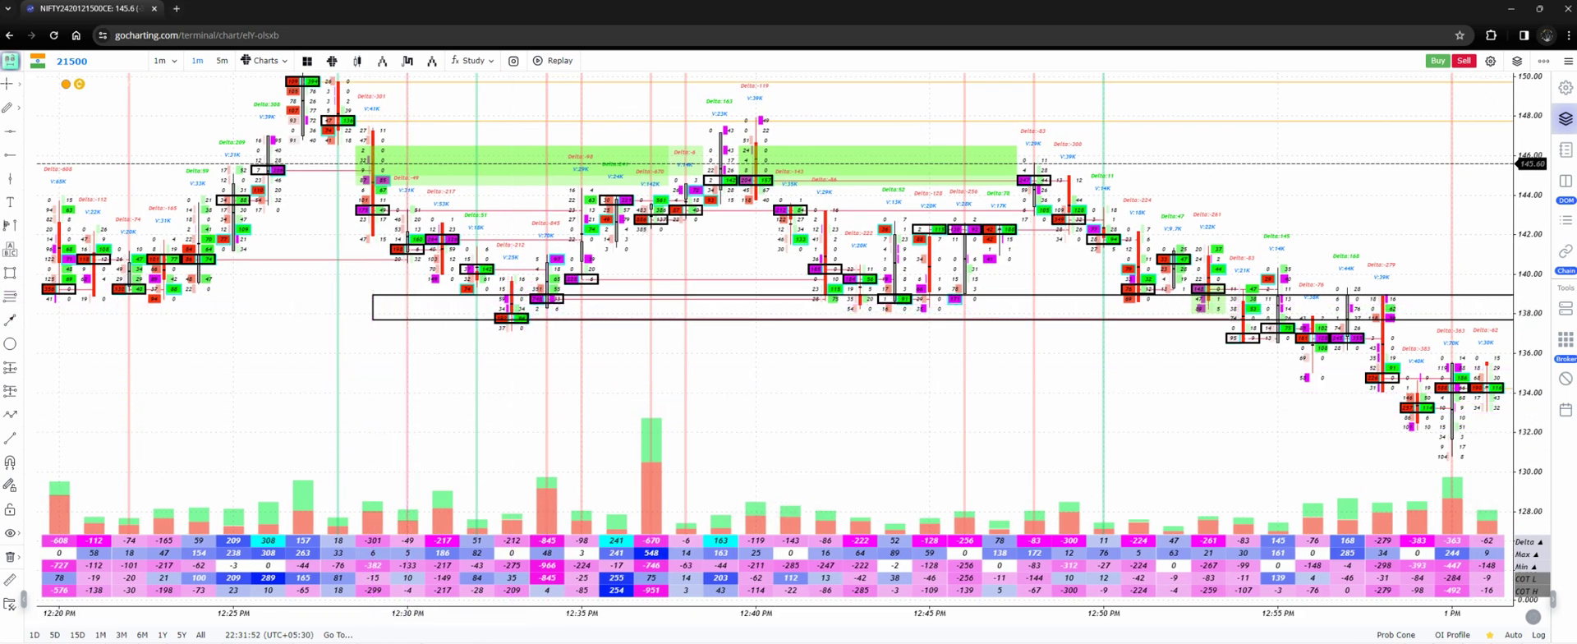
Circle the 12:33 and 12:34 high-volume cells and the 12:46 low in the zone, mark the 12:34 volume bar and the 145.6 level, and clear the ink
click(1, 297)
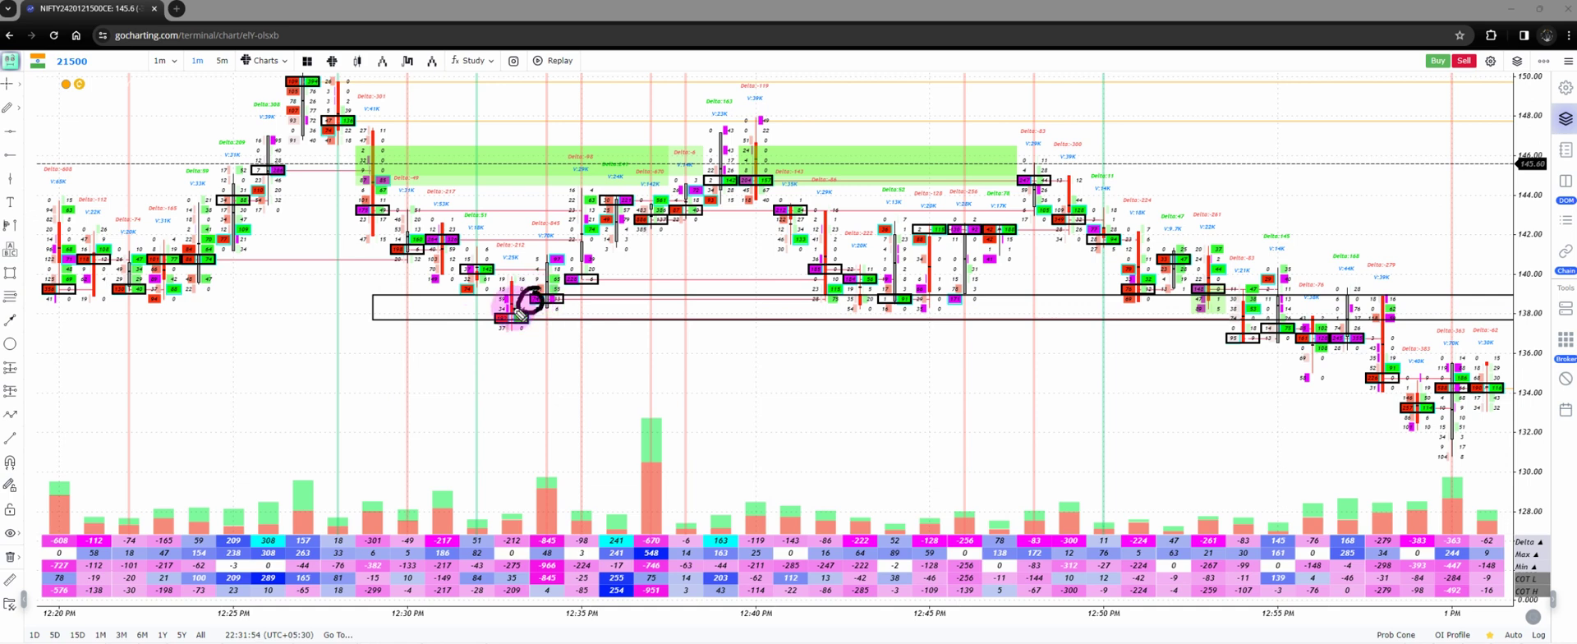
drag(490, 333, 516, 318)
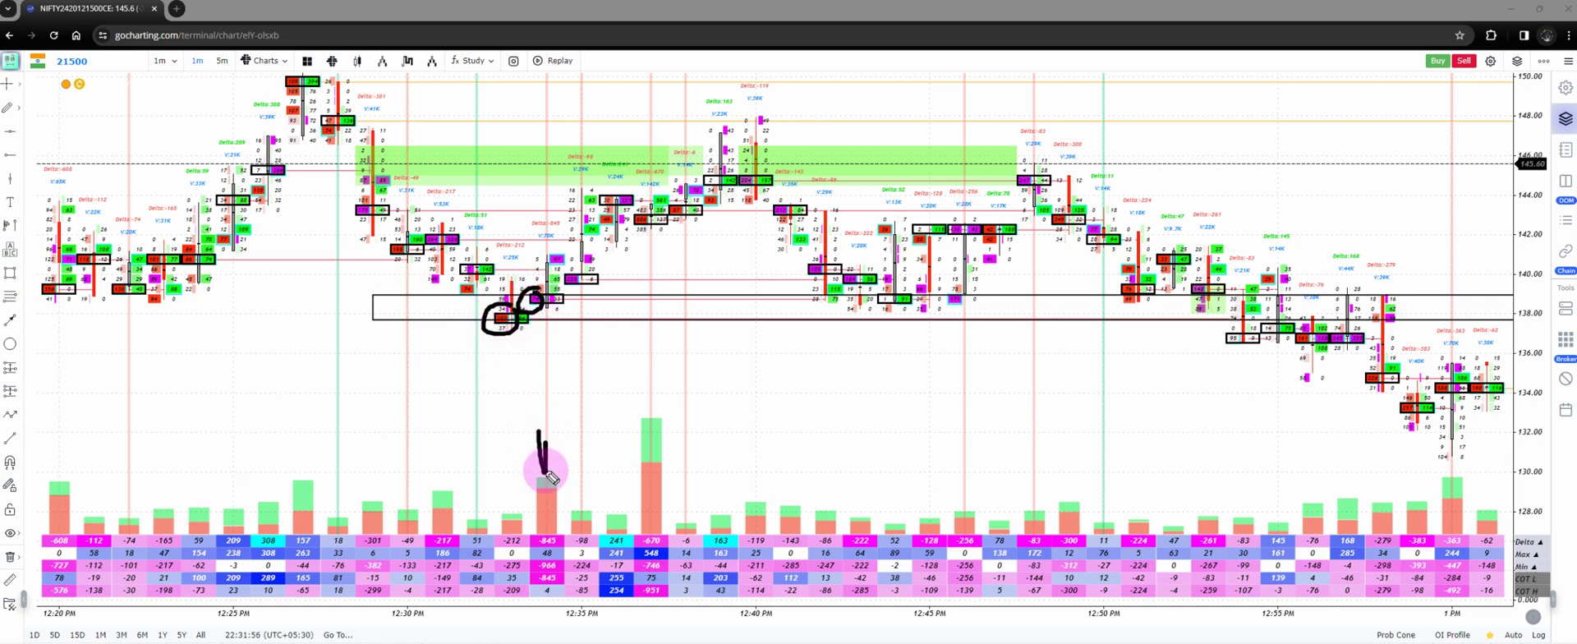
drag(544, 460, 543, 475)
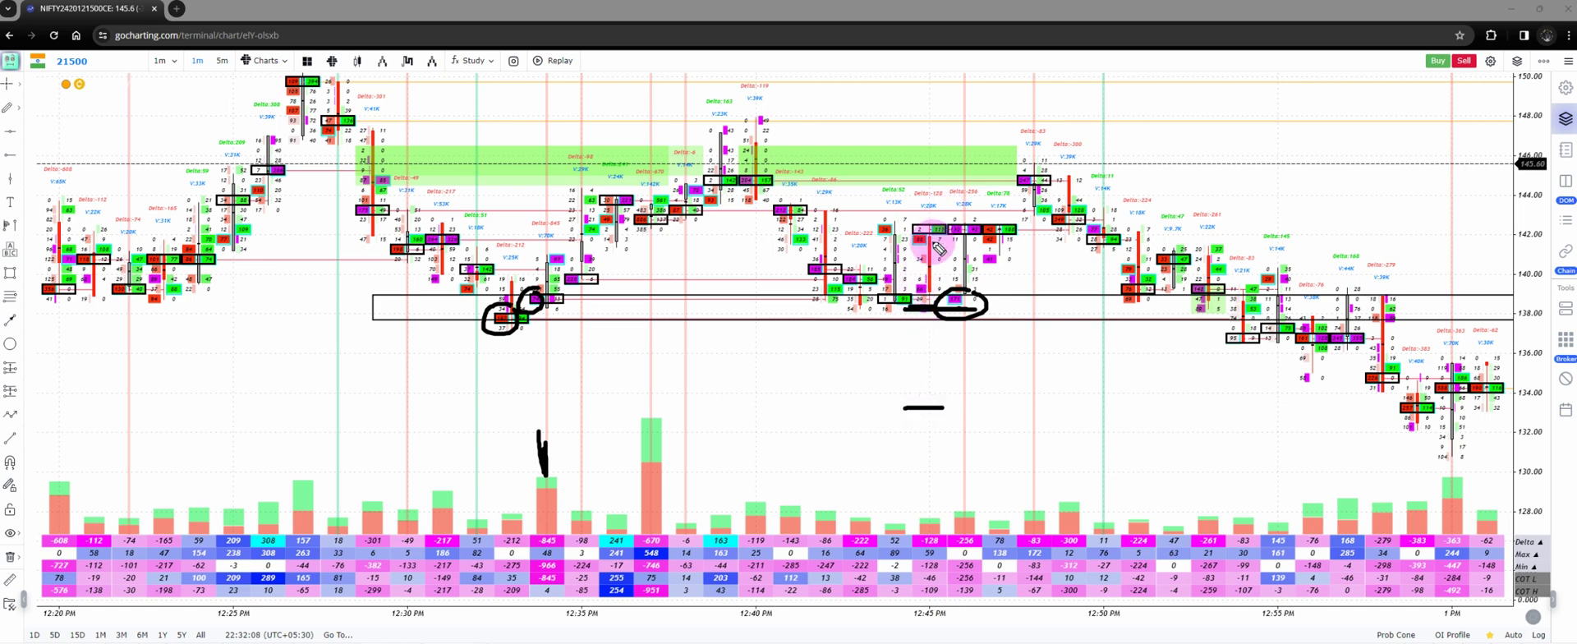
drag(1057, 161, 994, 168)
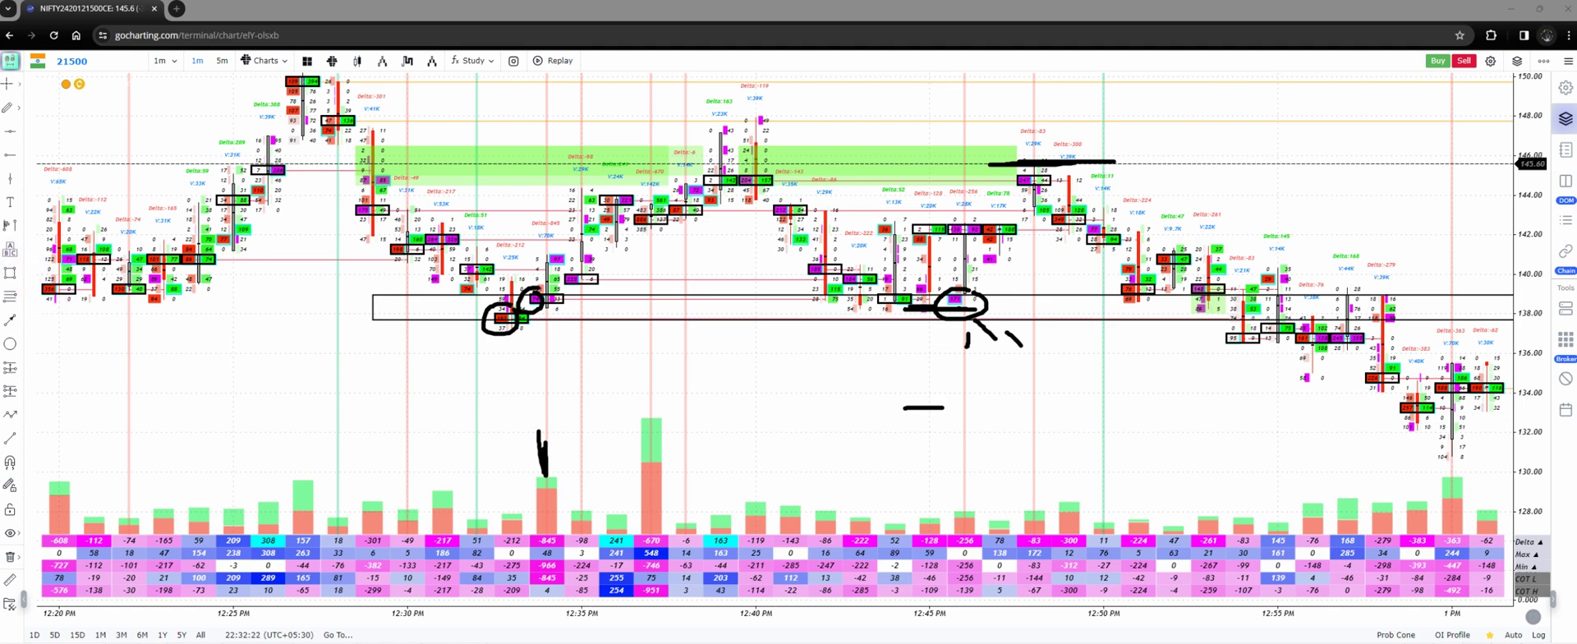
key(Escape)
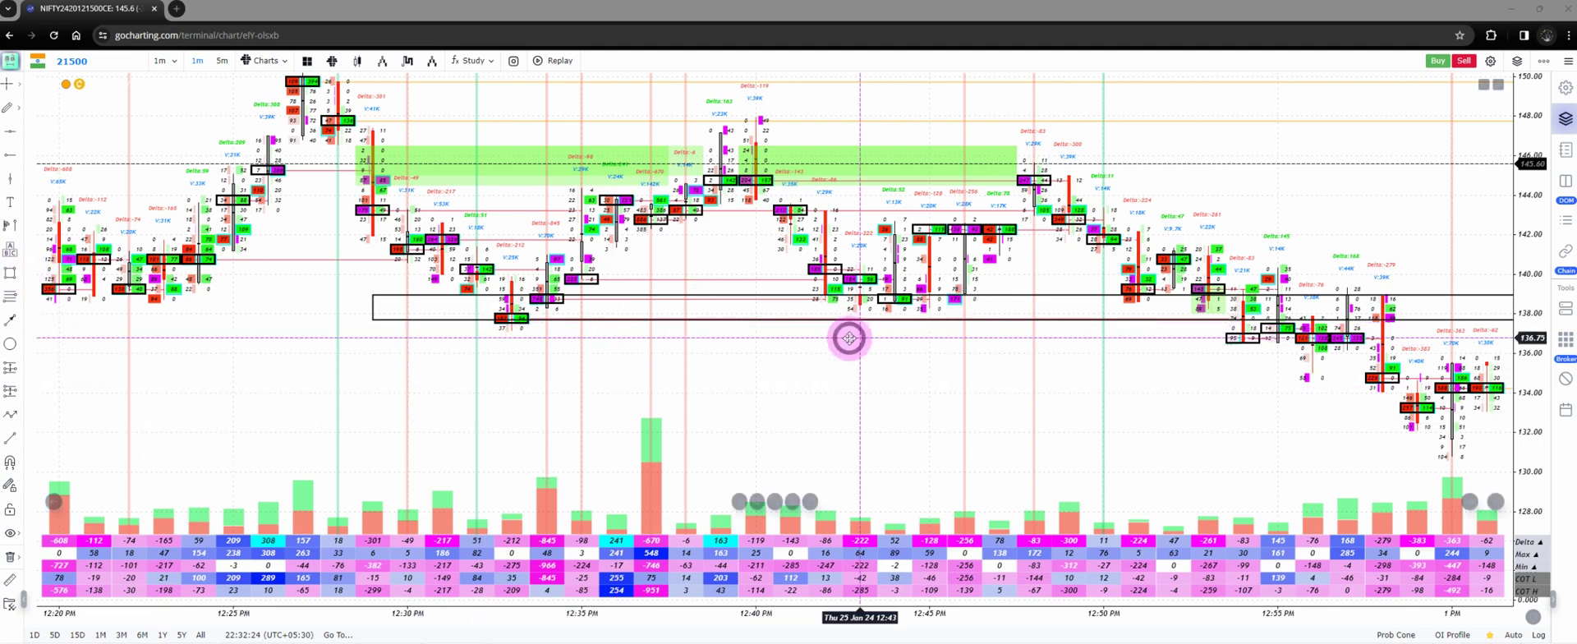
Circle the aligned high-volume cells near 143 around 12:37, extend a horizontal line from them toward 12:44, and clear the ink
drag(767, 378, 786, 419)
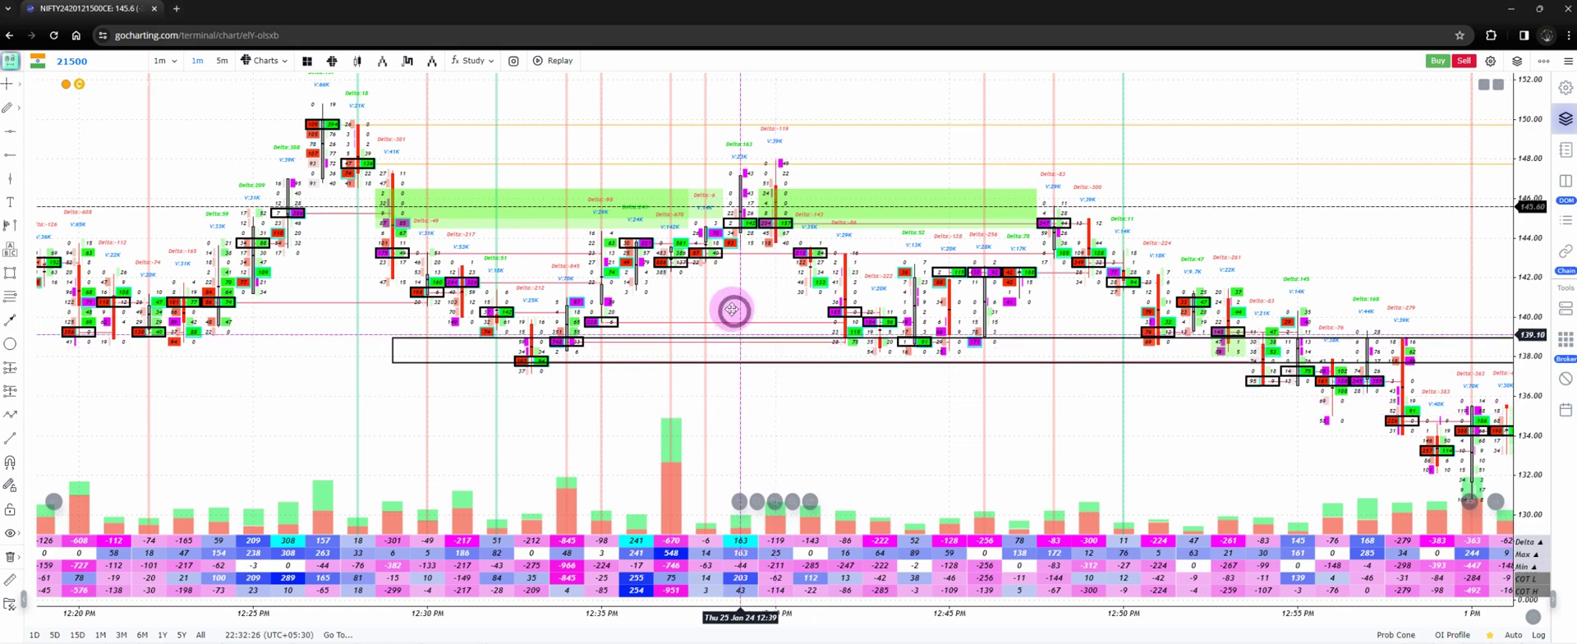
key(ctrl+alt+g)
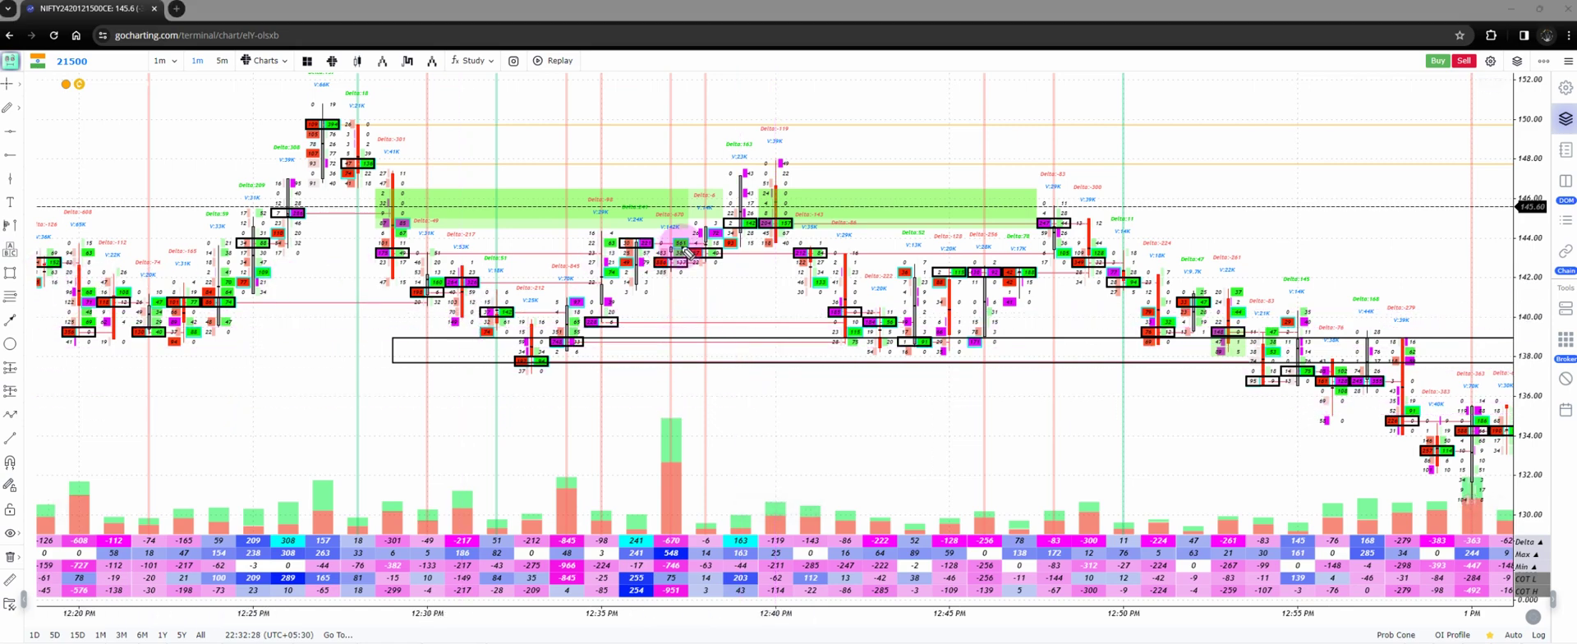
mouse_move(708, 256)
mouse_down()
mouse_move(595, 251)
mouse_move(772, 270)
mouse_move(648, 247)
mouse_move(940, 246)
mouse_move(649, 248)
mouse_move(899, 261)
mouse_up()
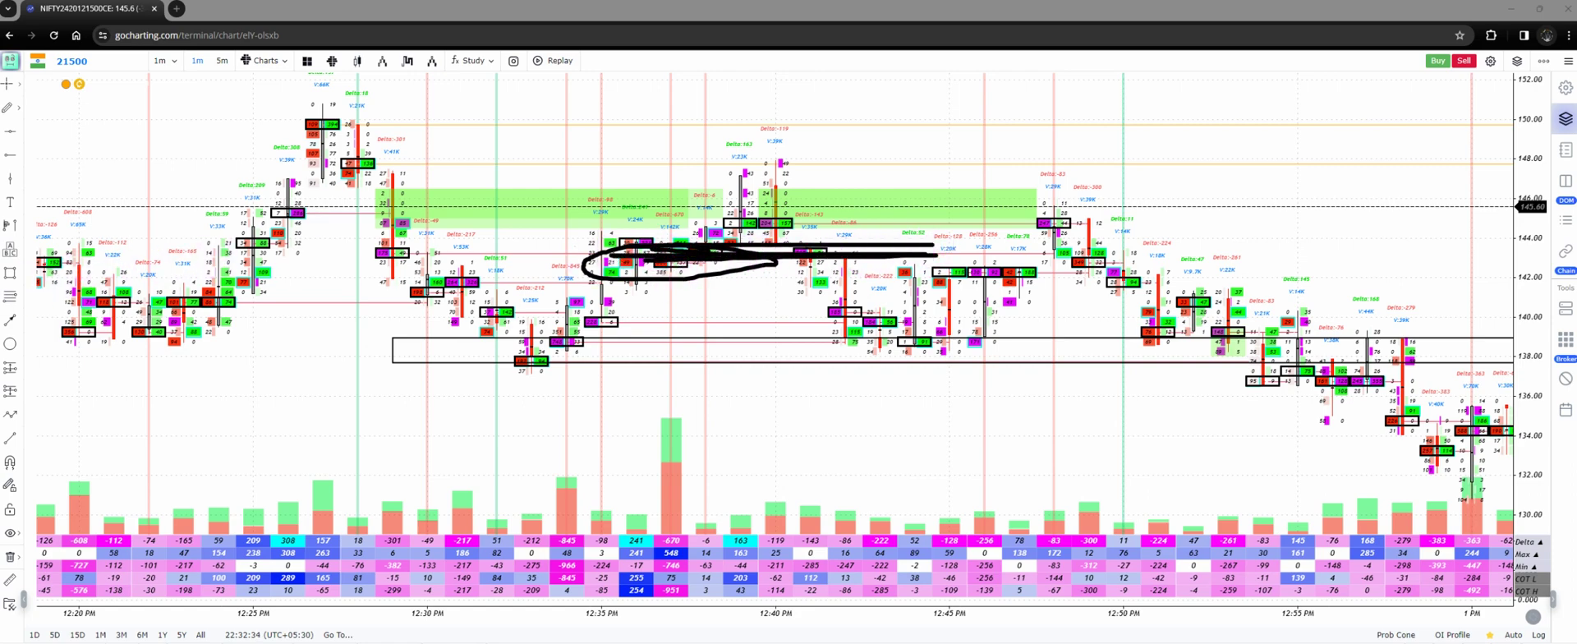
key(Delete)
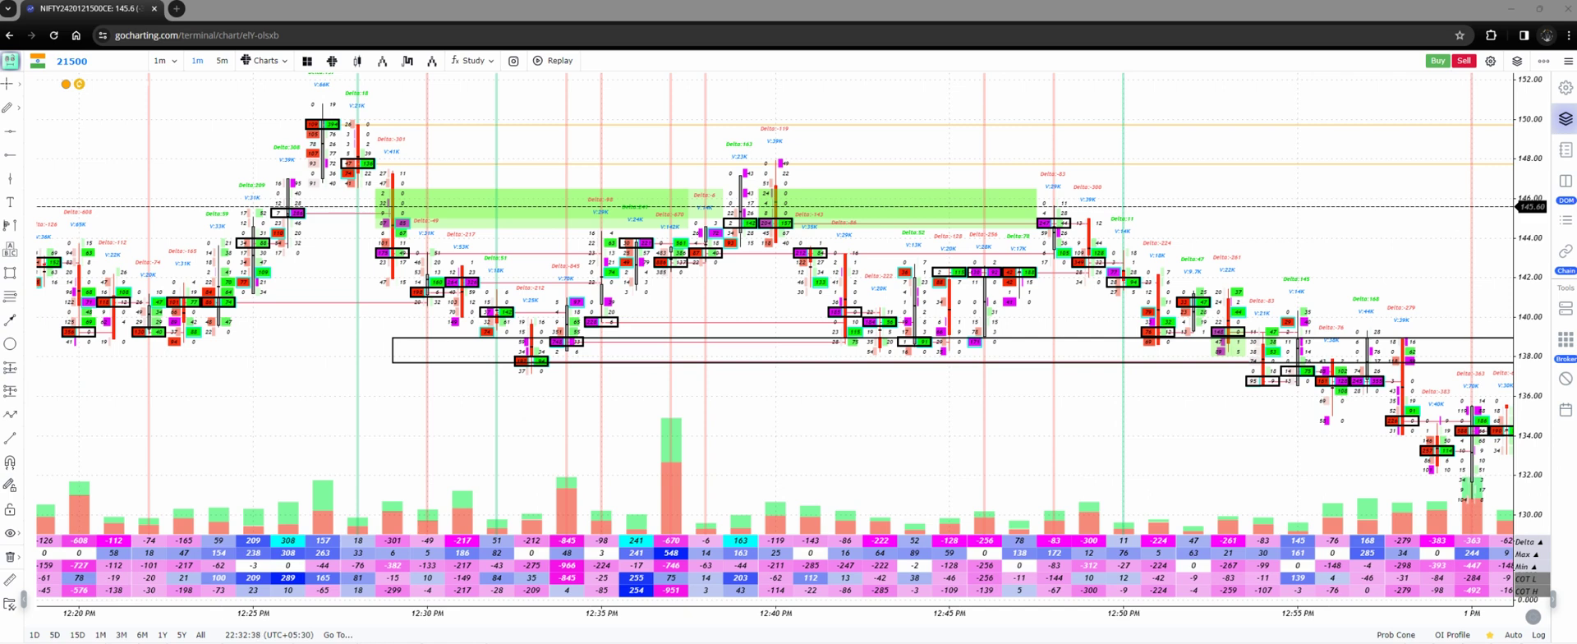
Place an extended rectangle zone between about 142.9 and 142.5, starting at the 12:31 candle
click(11, 274)
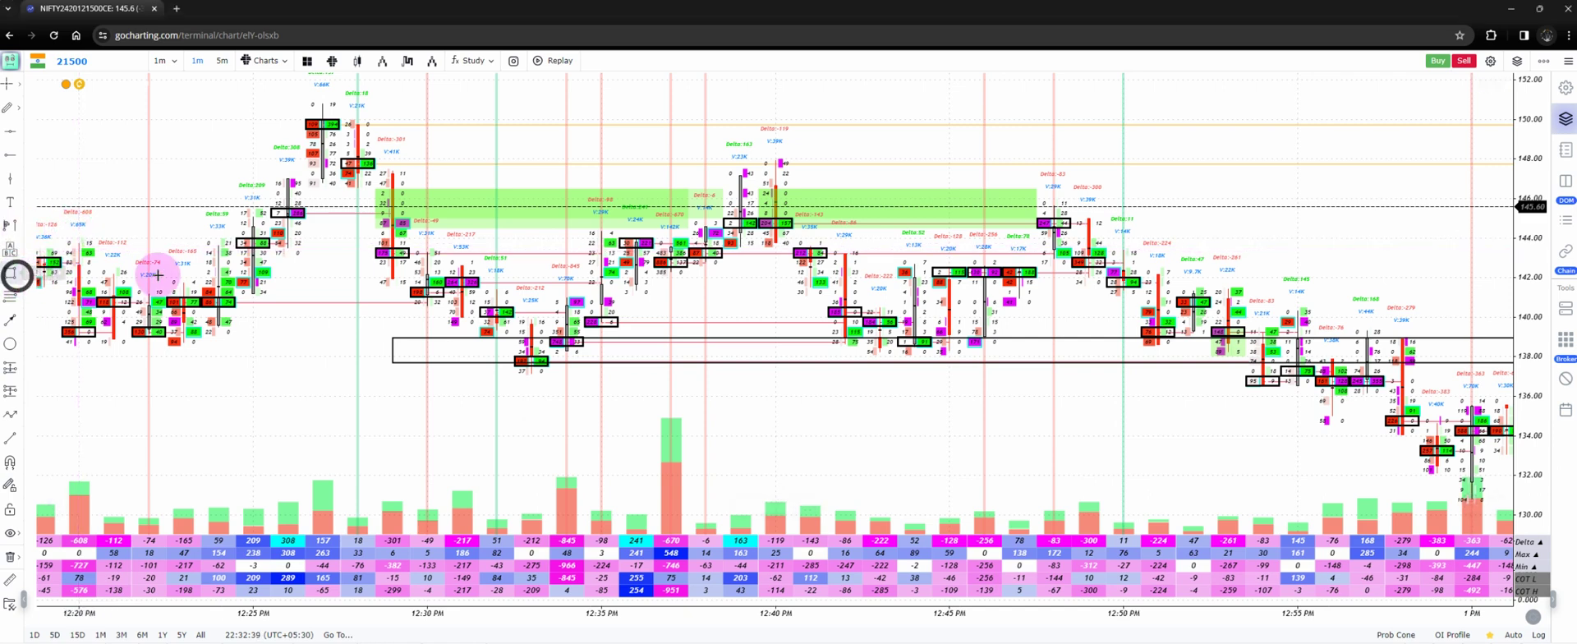
click(461, 259)
click(461, 267)
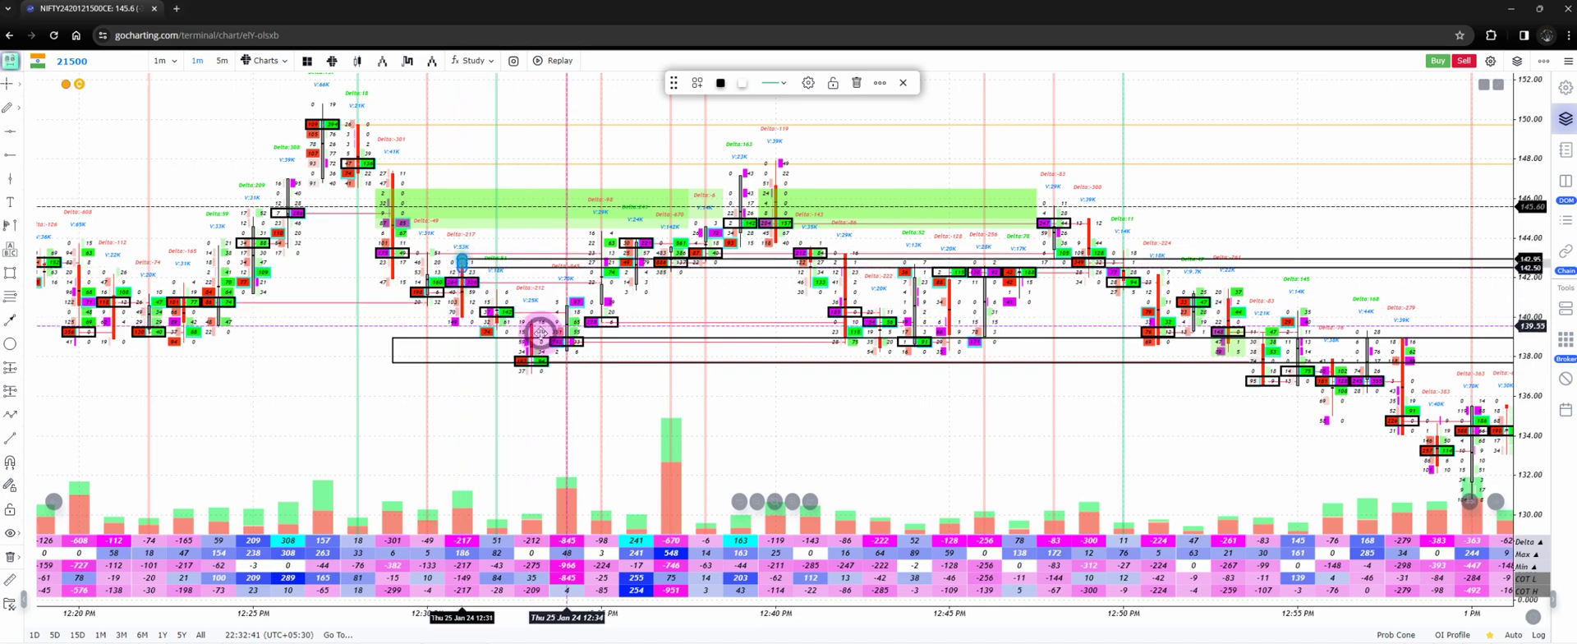
Compare the 12:33 and 12:34 candles at the lower zone with the 12:37 candle's volume, delta values and high-volume cells near 143
click(687, 354)
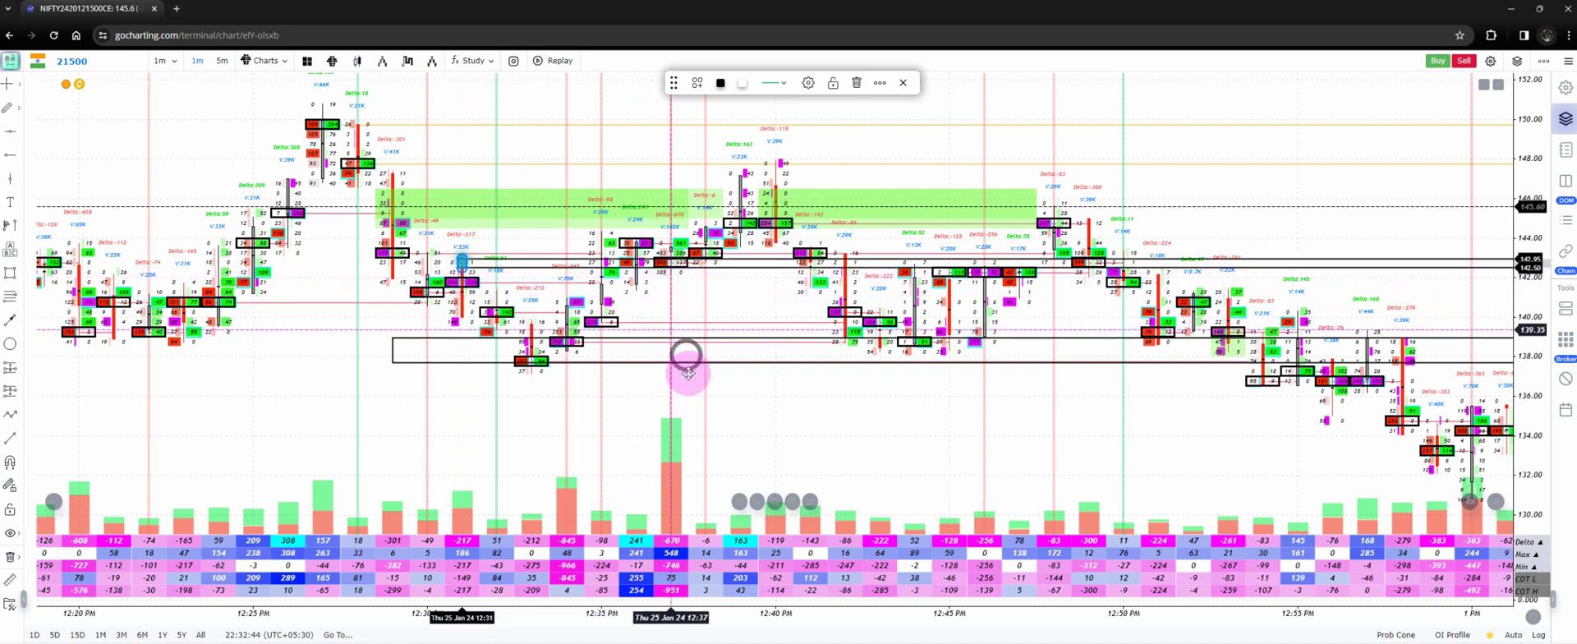
click(683, 610)
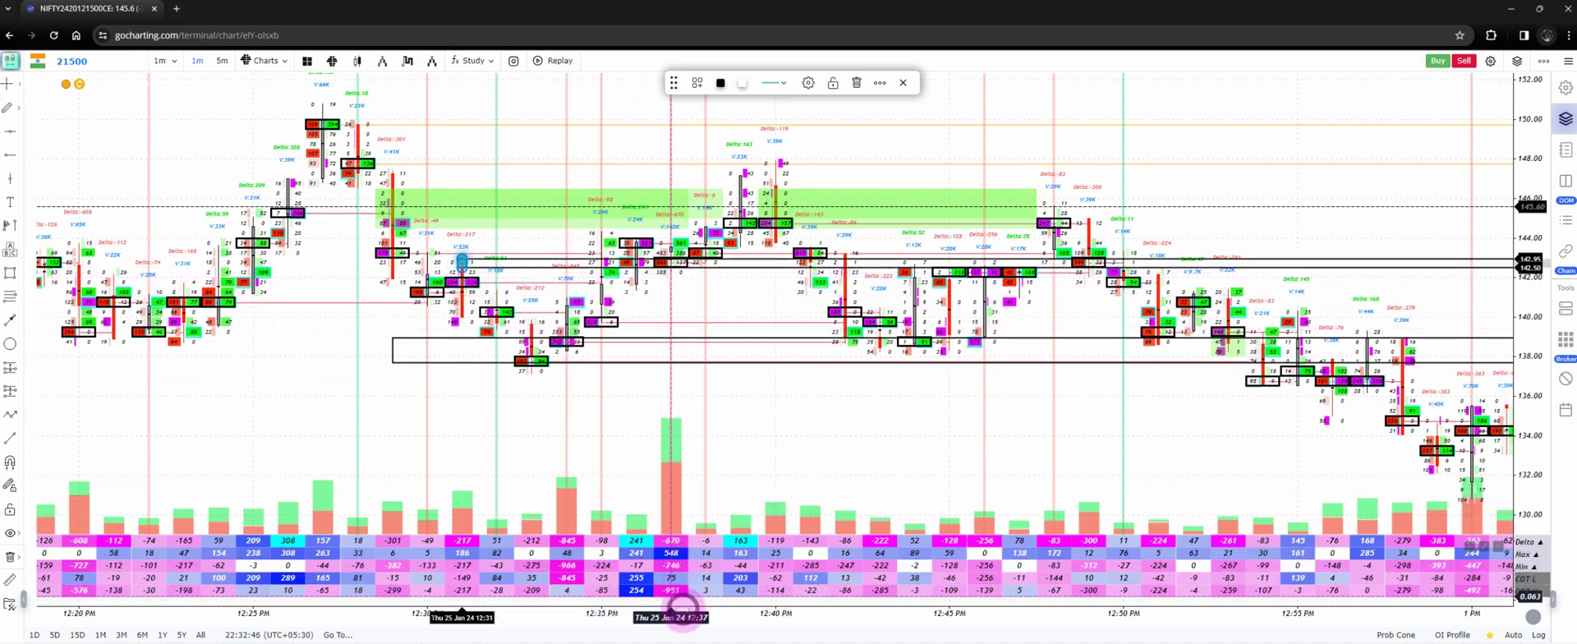
click(672, 547)
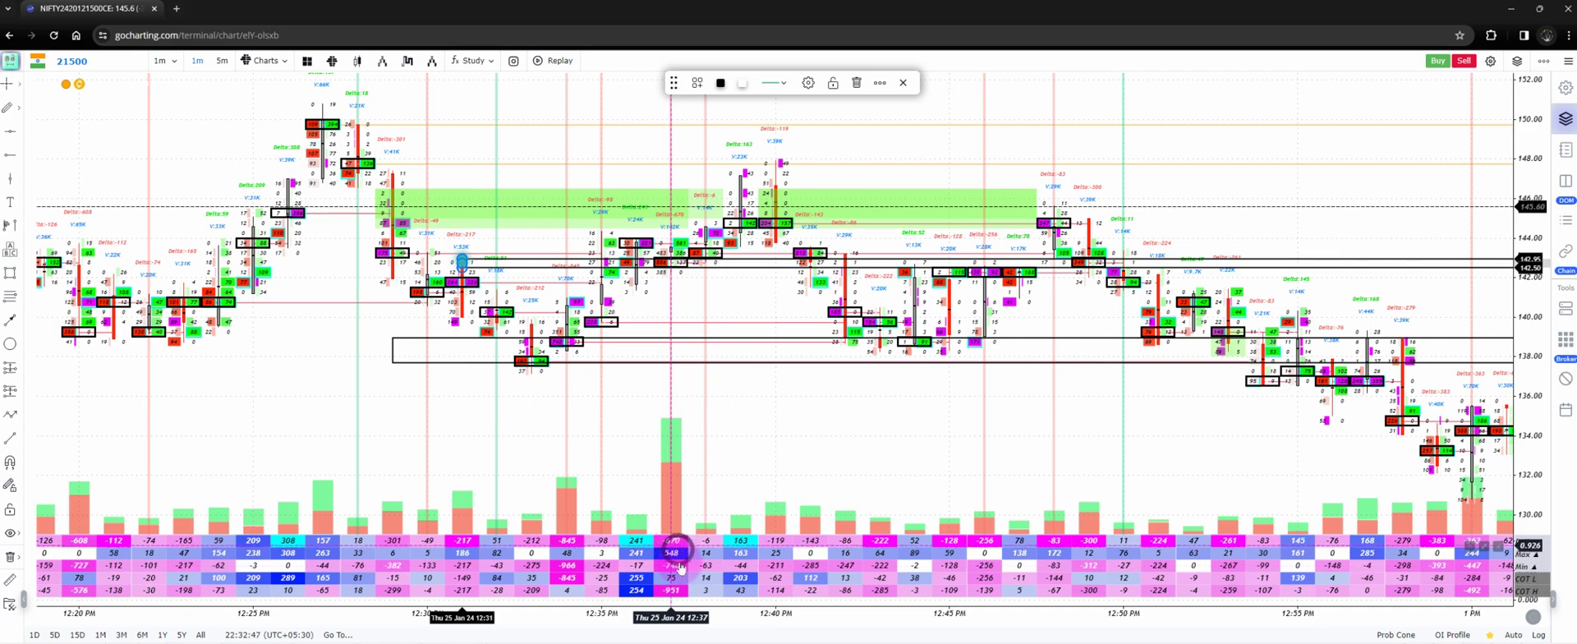
click(636, 536)
click(389, 491)
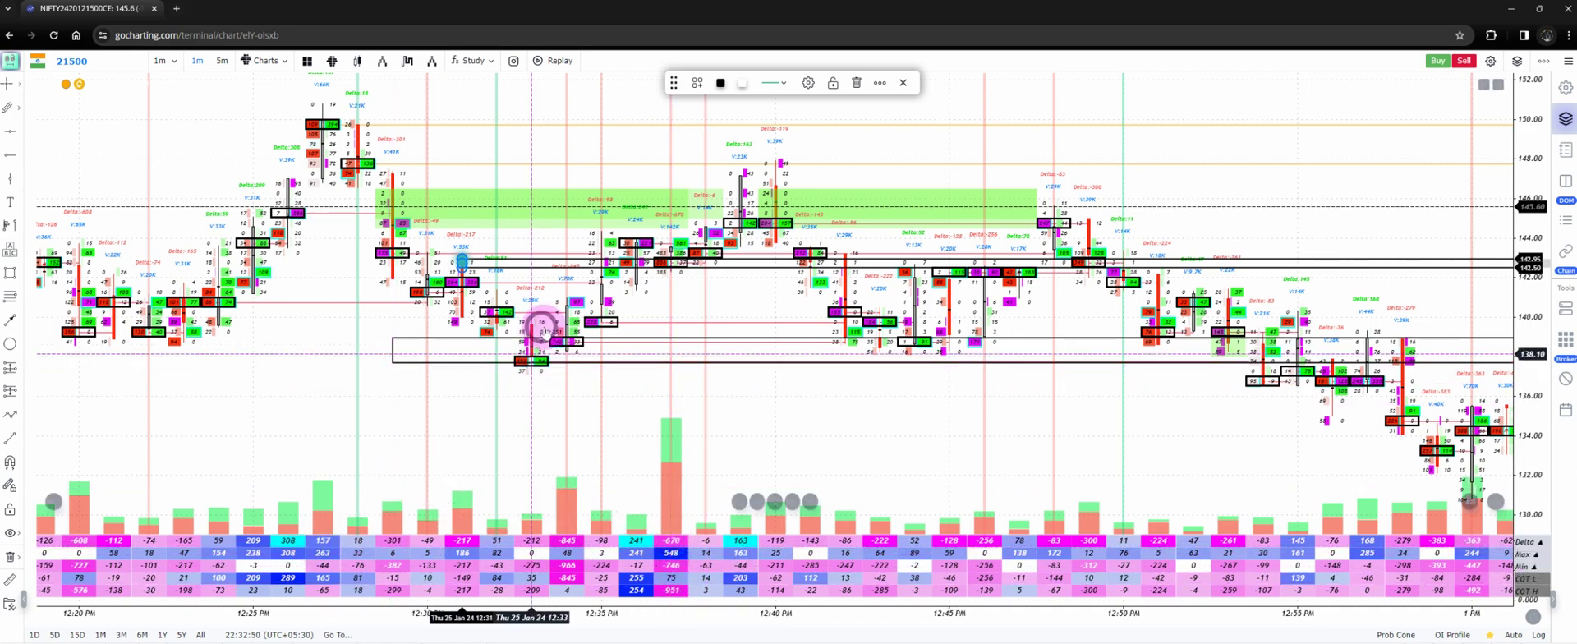
click(609, 480)
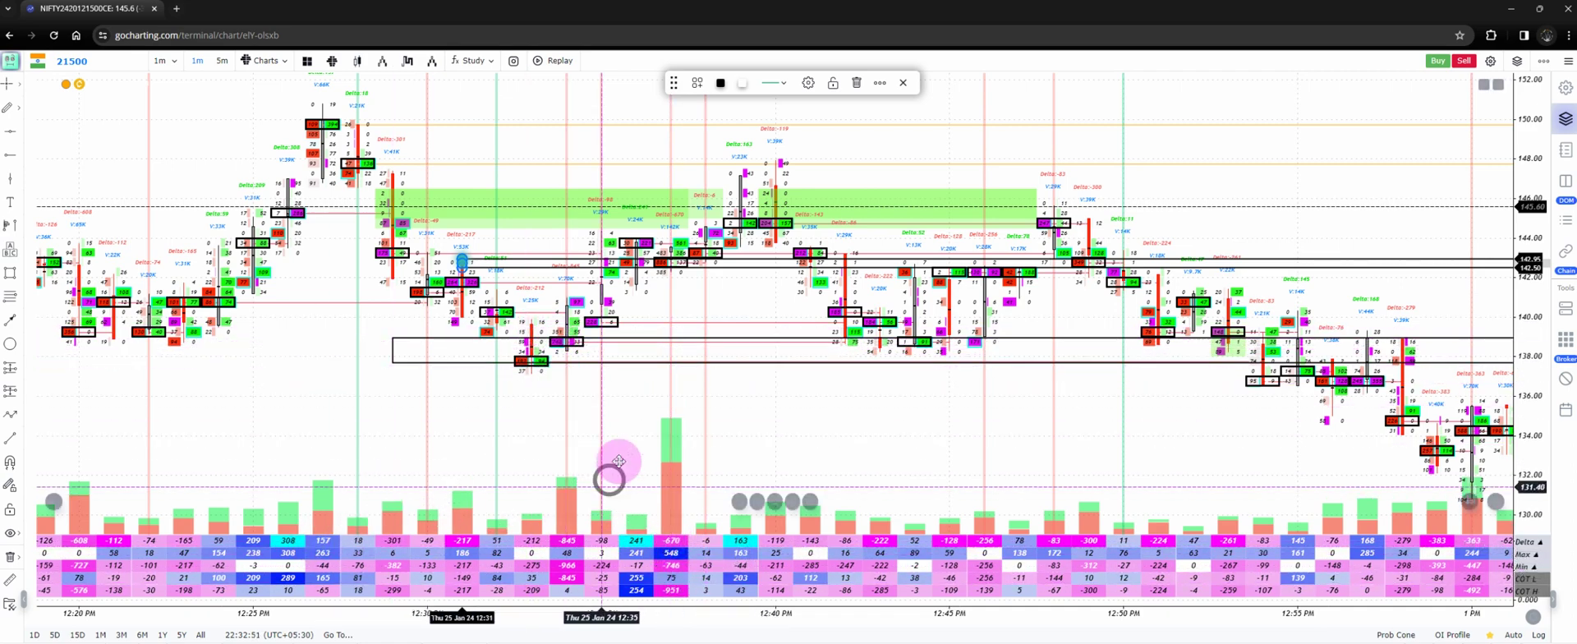
click(669, 275)
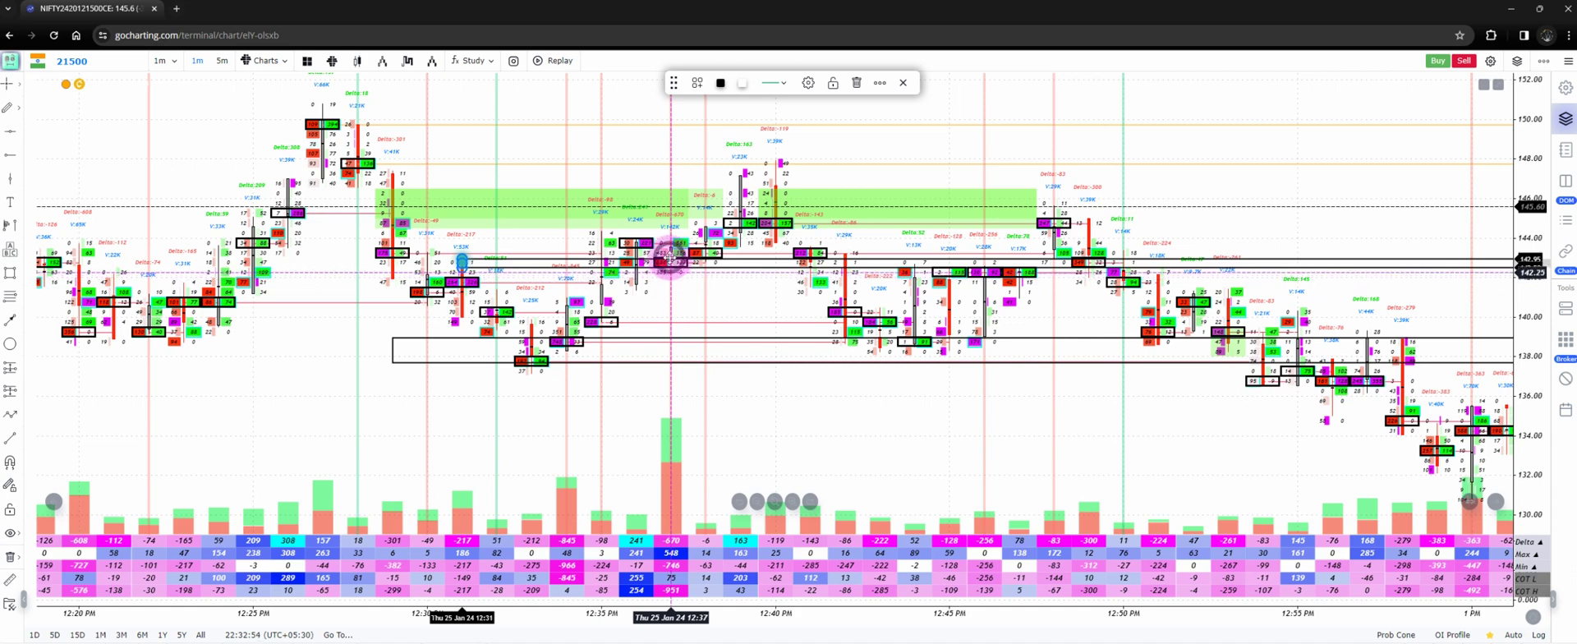
click(558, 352)
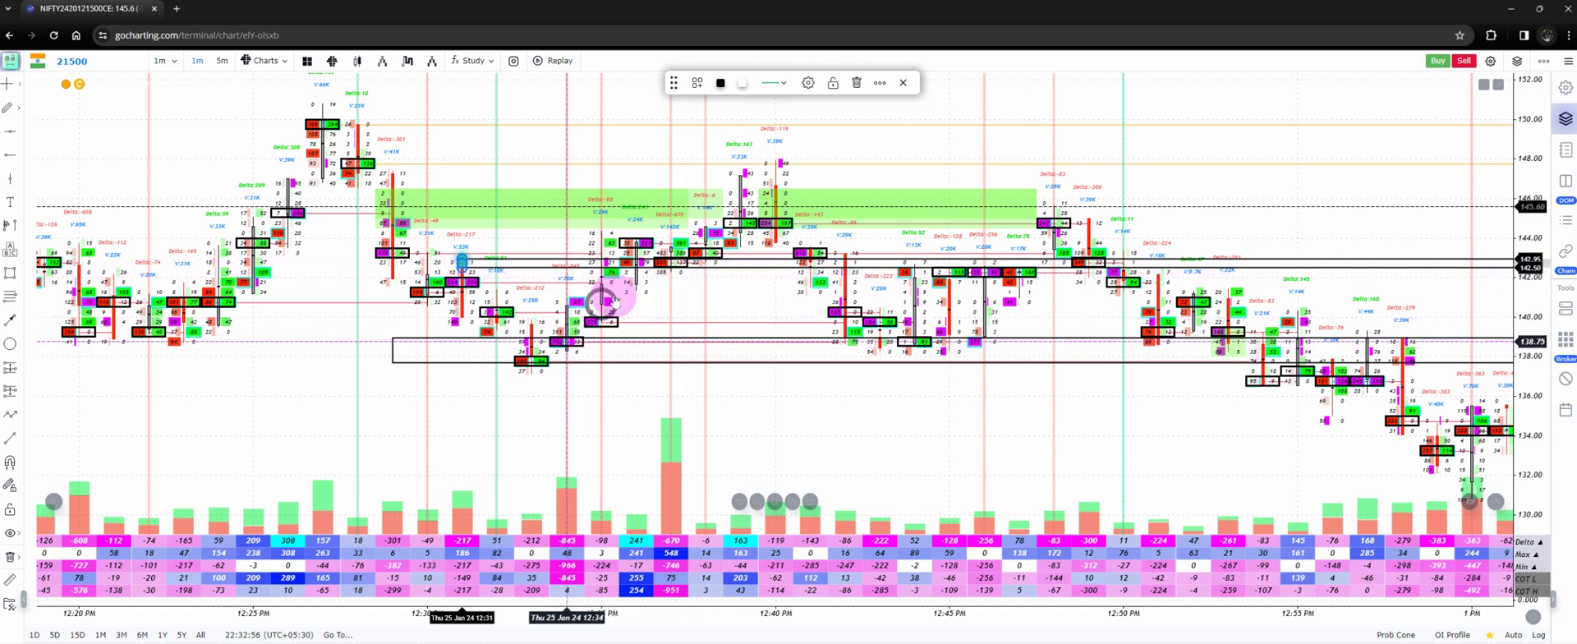
click(661, 262)
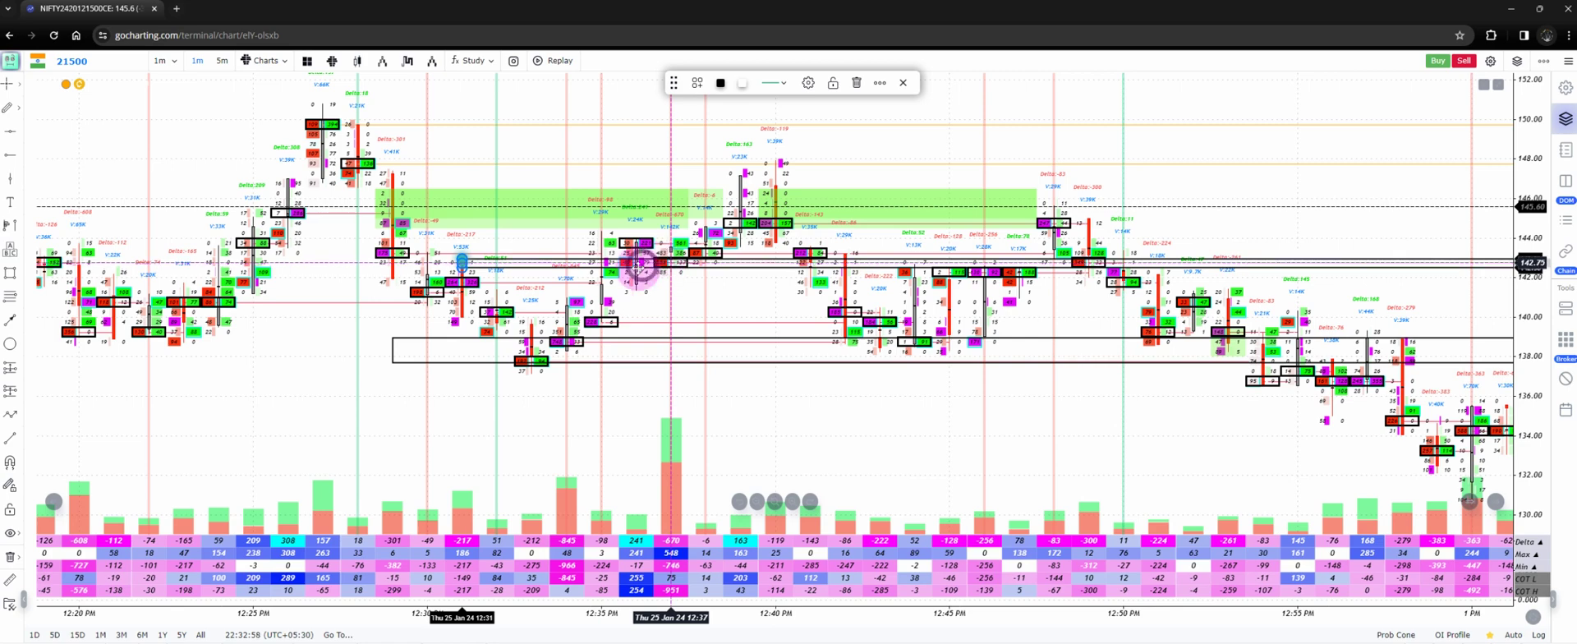
Examine the price path from the 12:35 candle through the 12:40 high and down to the lower zone around 12:44 and 12:45
click(767, 163)
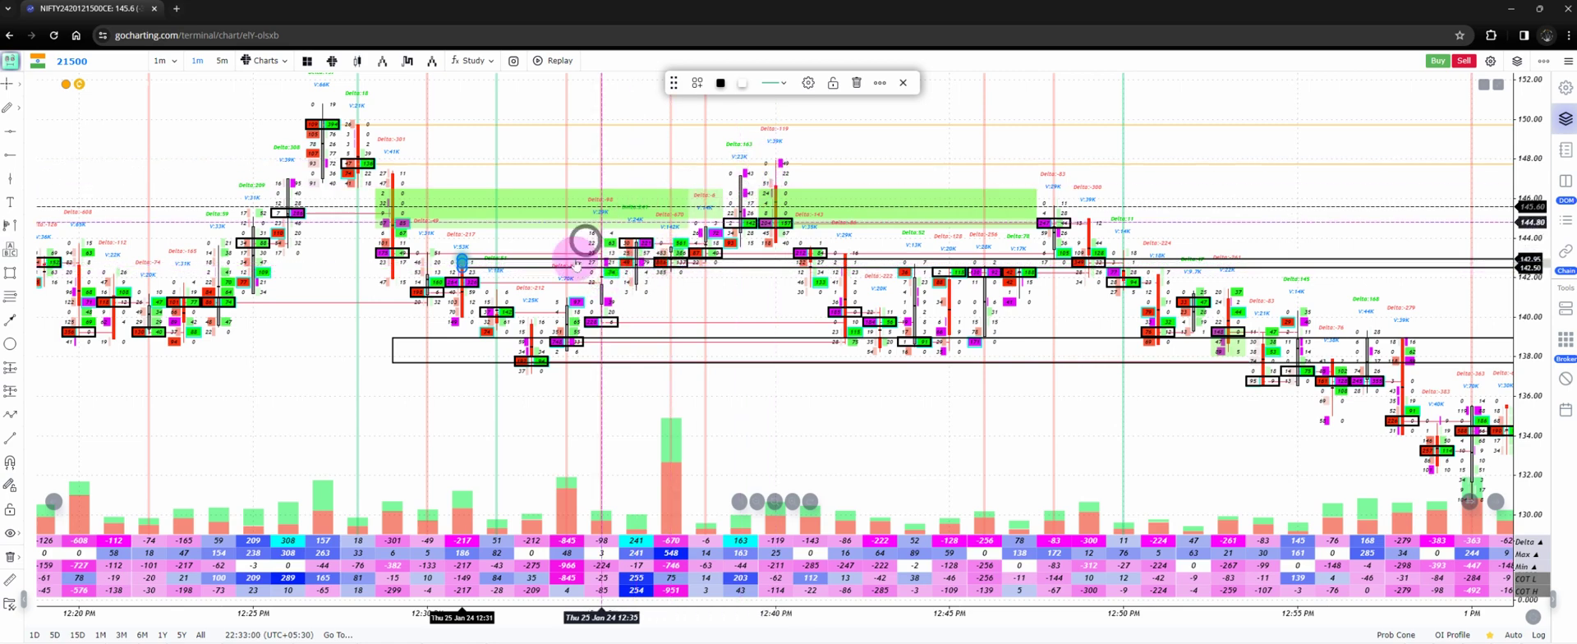
click(626, 253)
click(749, 200)
click(764, 167)
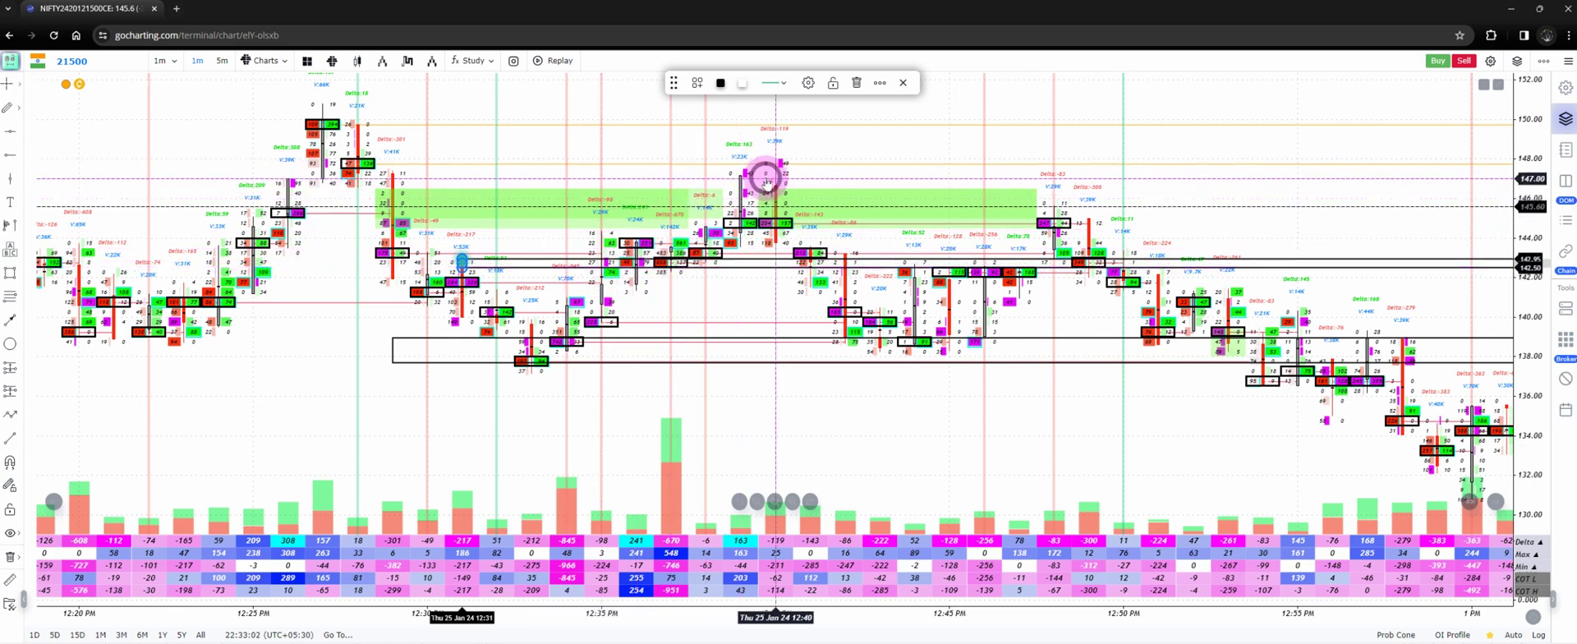
click(791, 267)
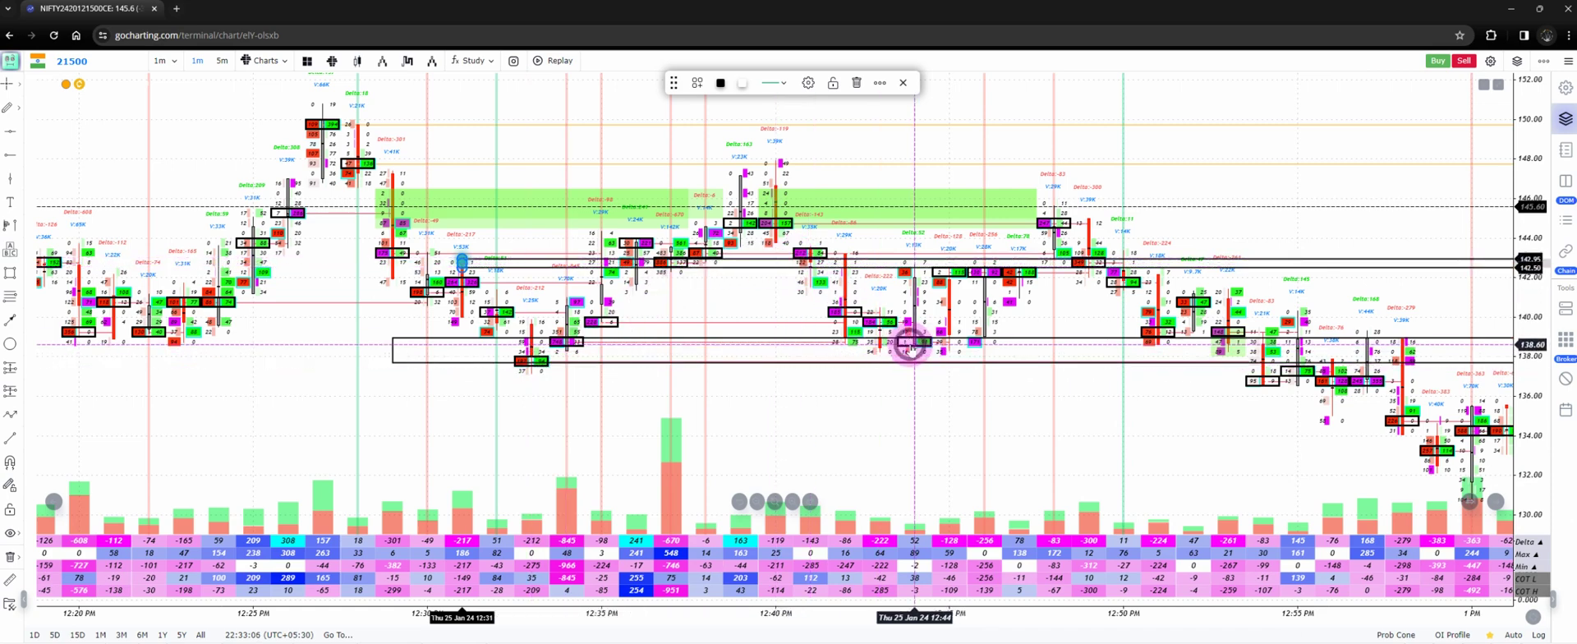
click(839, 275)
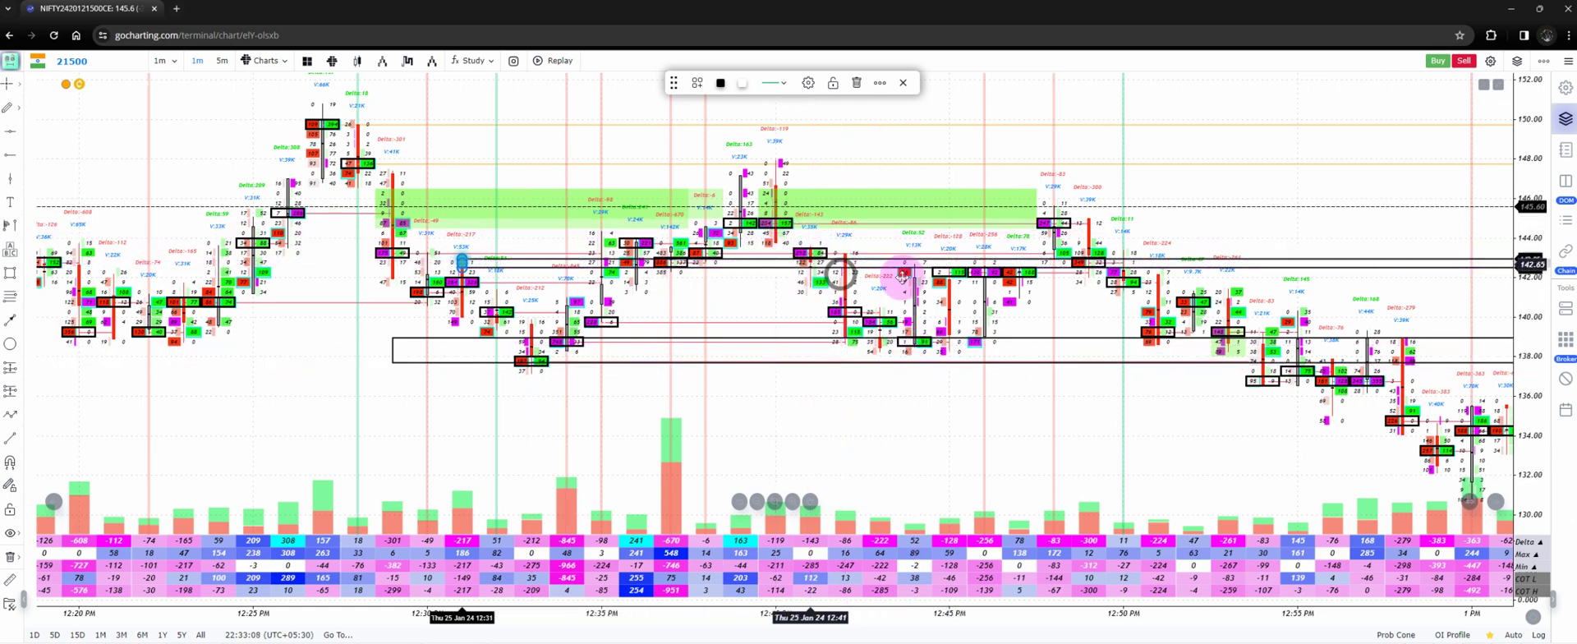
click(1095, 369)
click(926, 358)
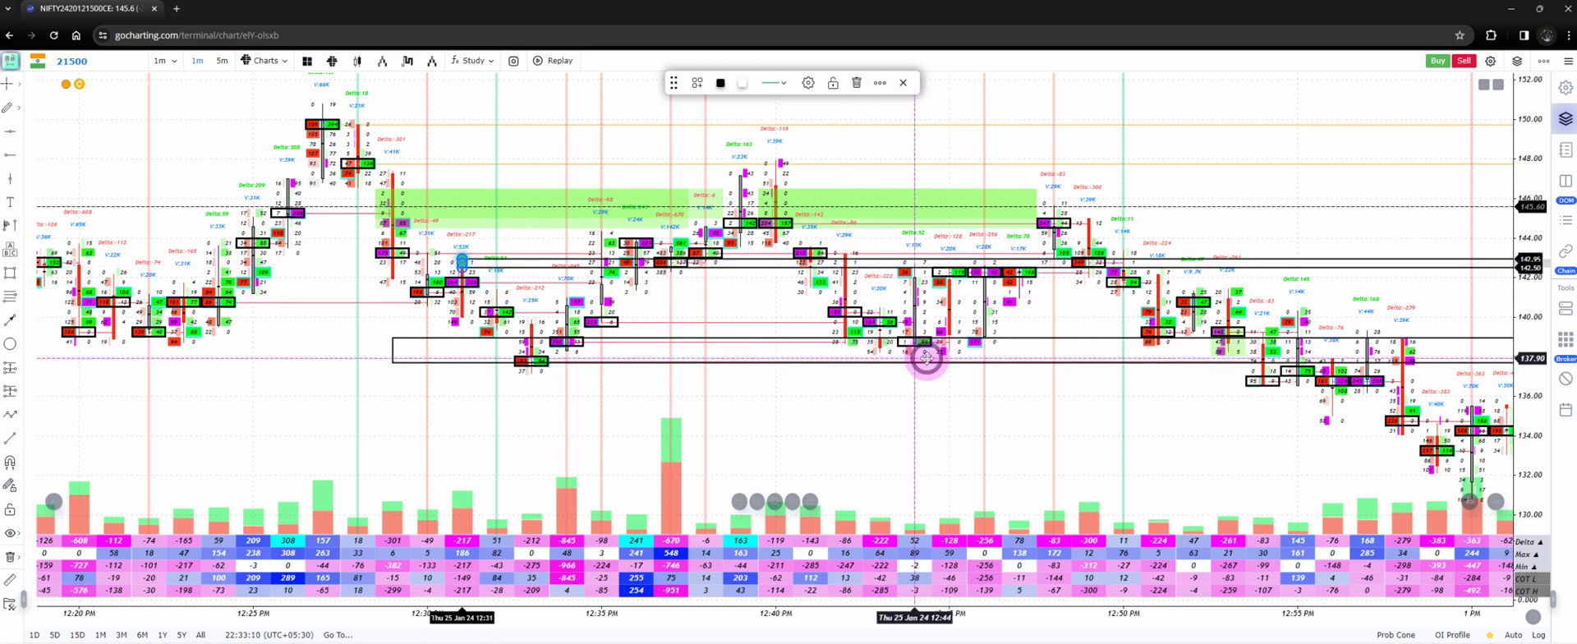
click(964, 355)
click(938, 363)
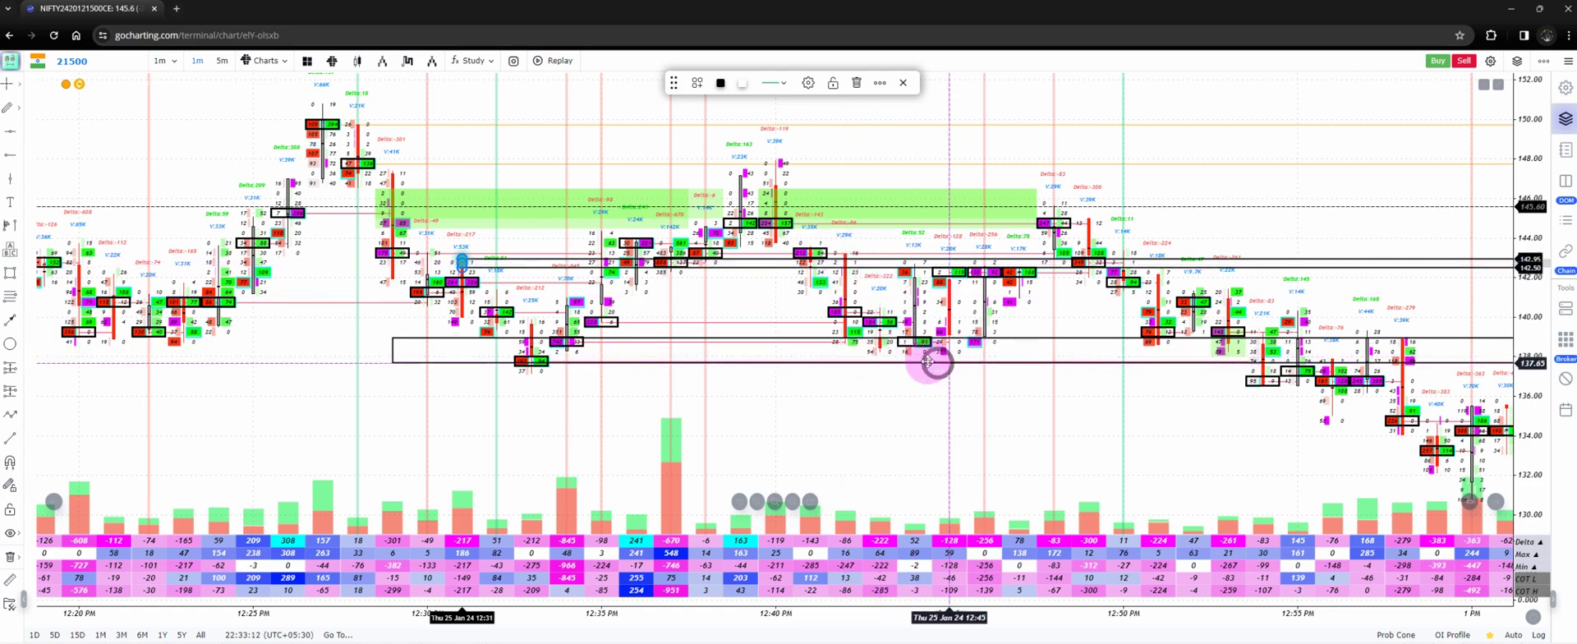
click(984, 407)
Examine the price action around both zones from the 12:48 candle near 145 through the candles up to about 1:25 PM
drag(961, 407, 756, 371)
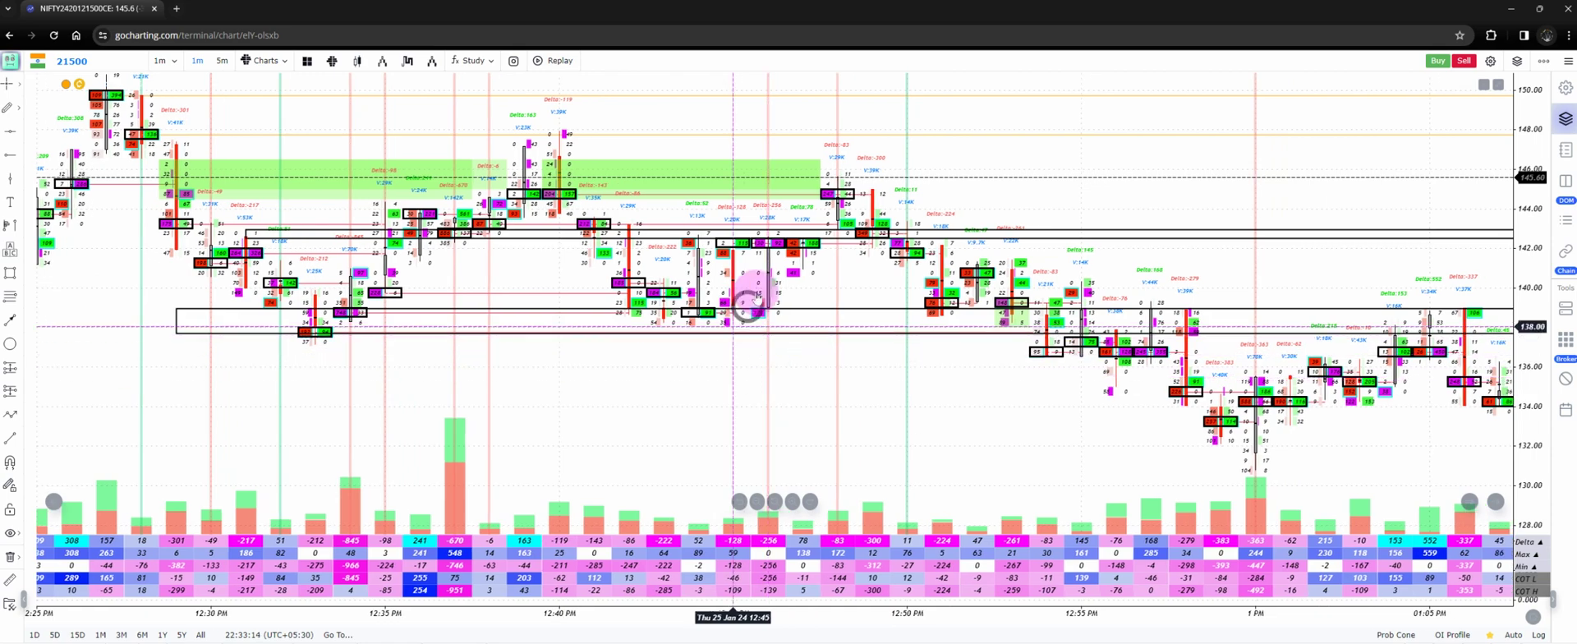
click(820, 177)
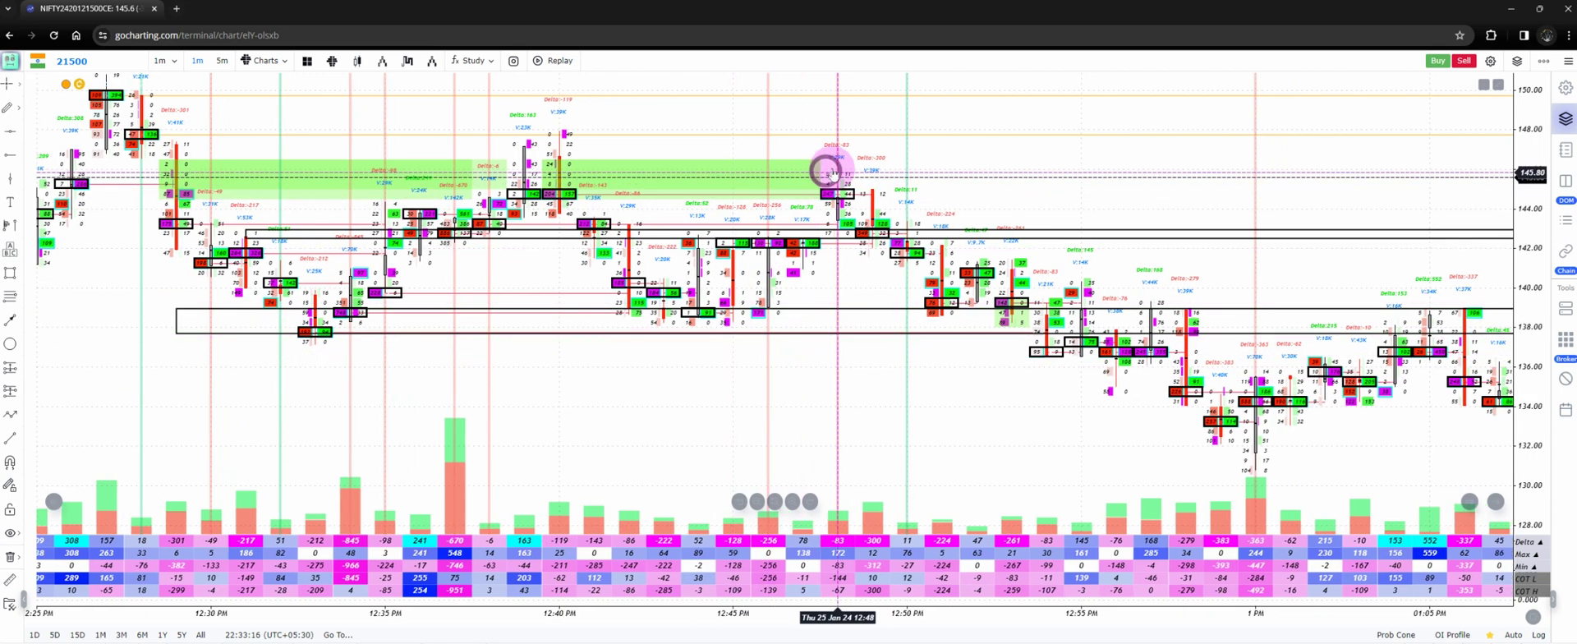
drag(830, 365, 662, 302)
drag(950, 383, 795, 356)
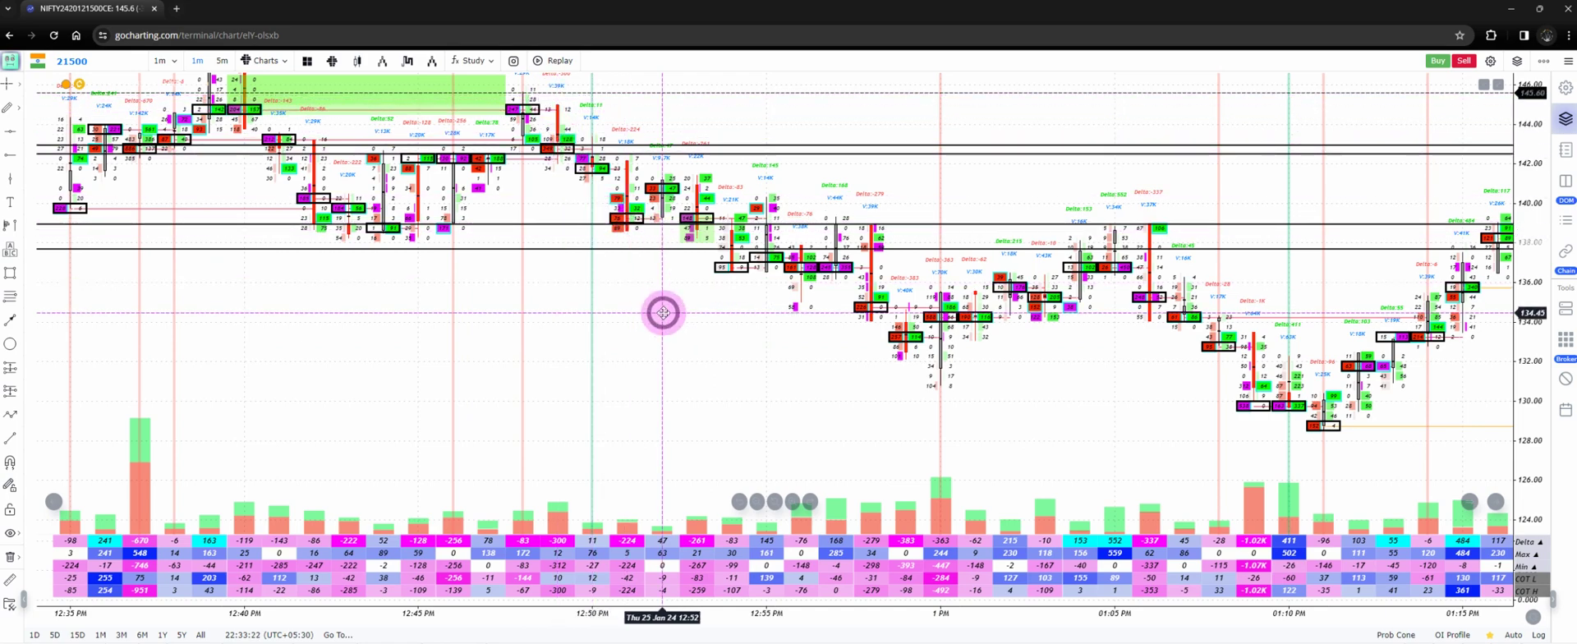
drag(686, 307, 644, 295)
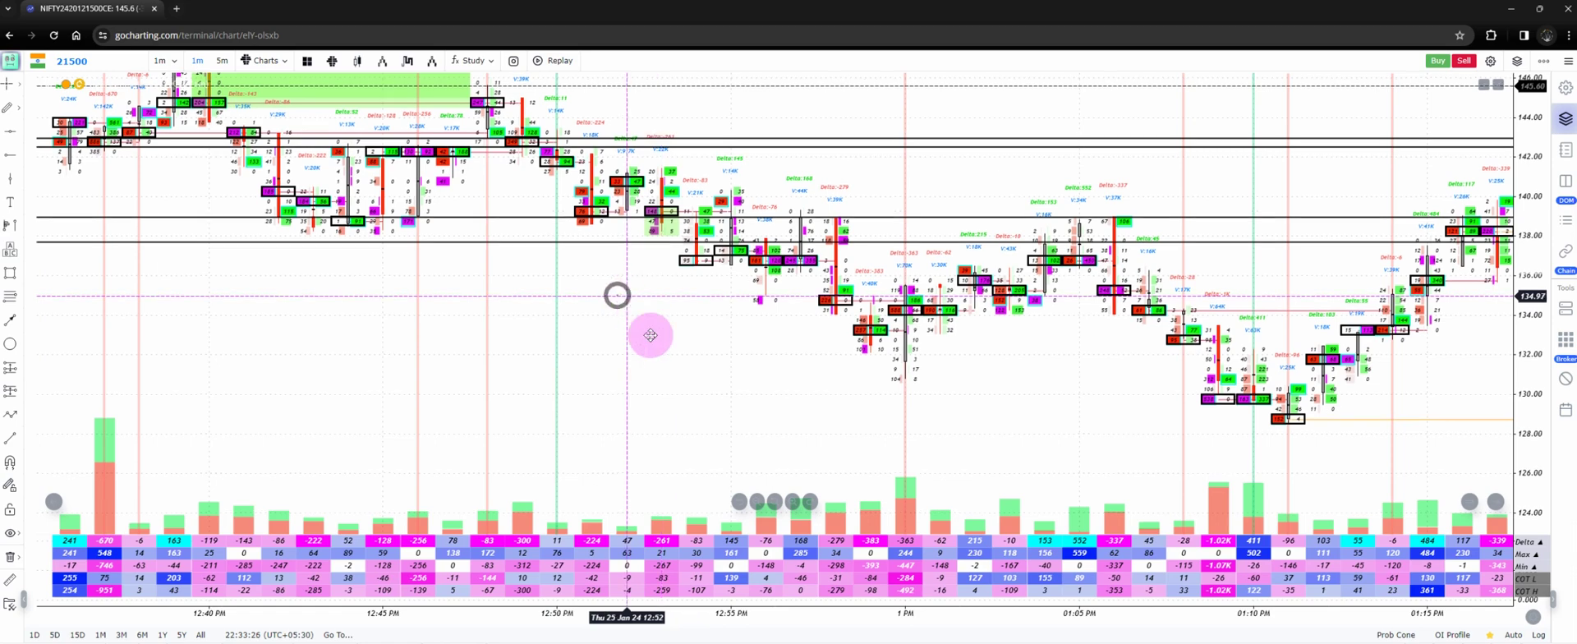
drag(617, 295, 669, 356)
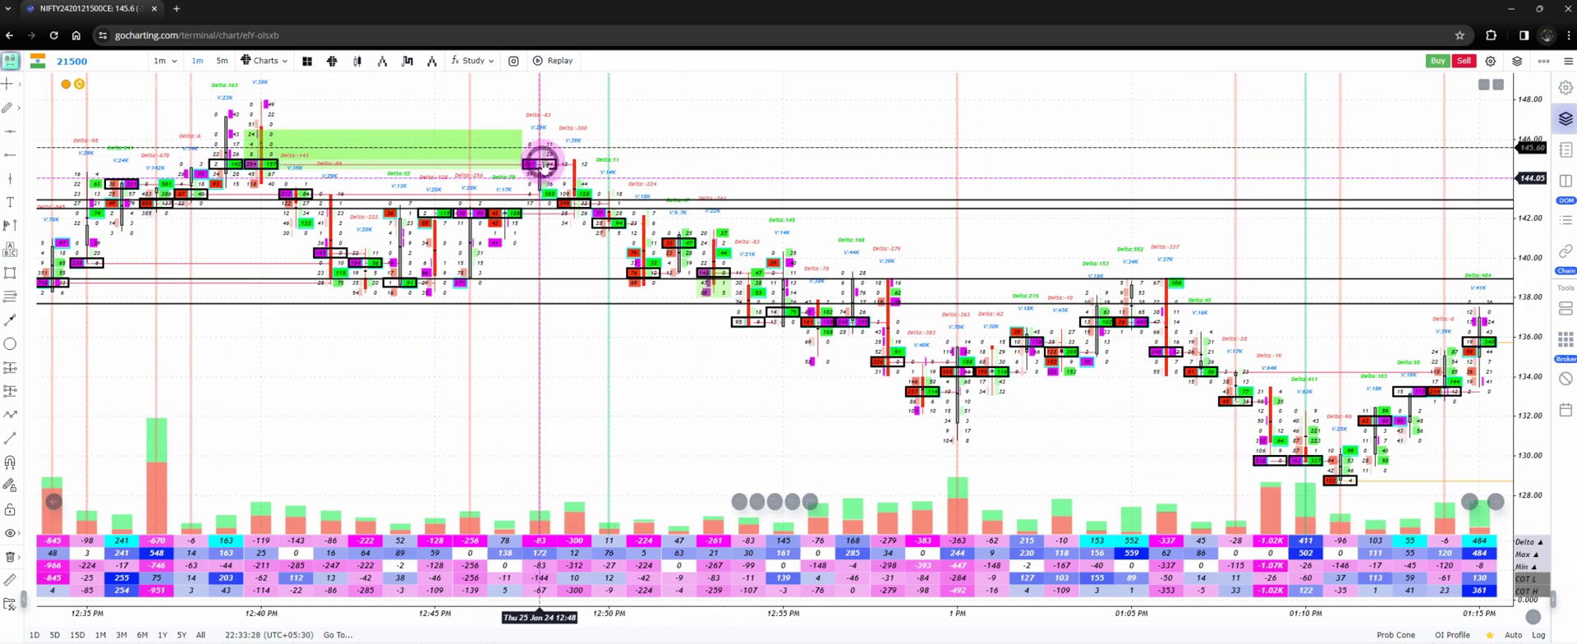
drag(641, 399, 570, 341)
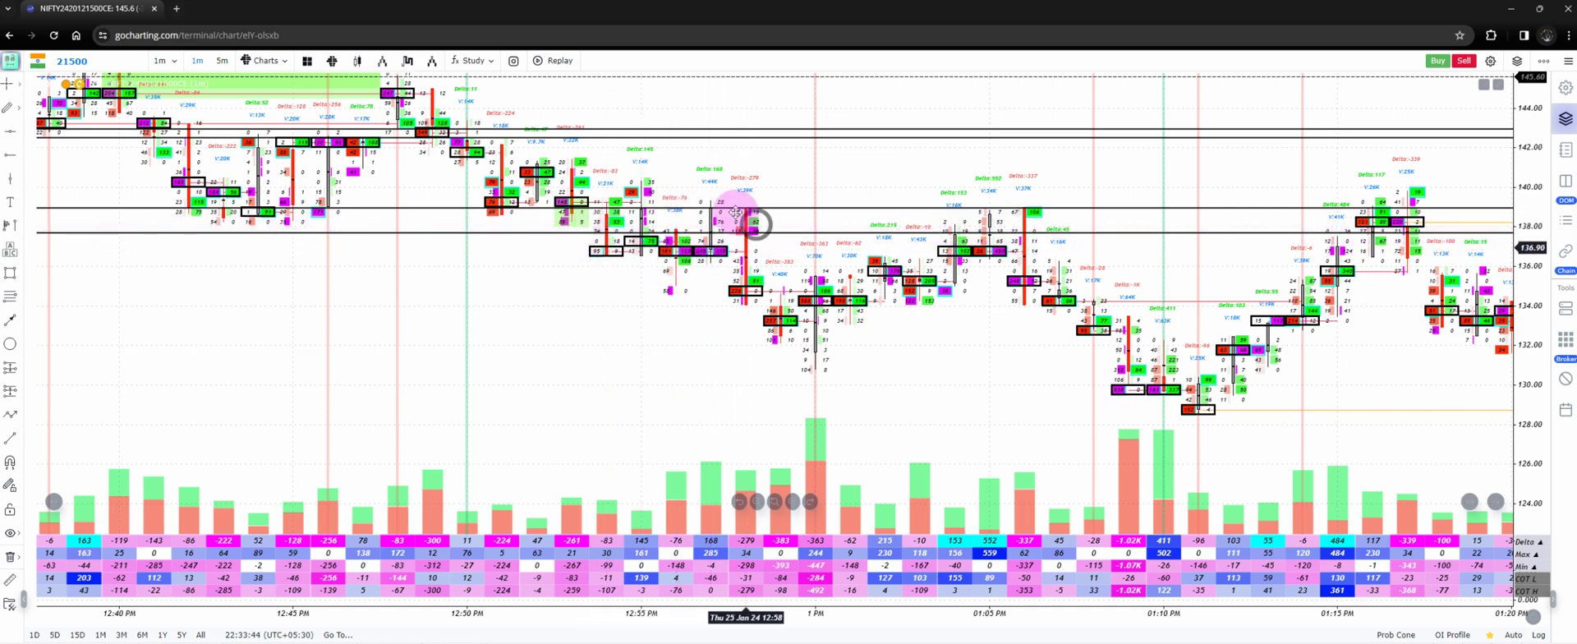
drag(681, 261, 345, 184)
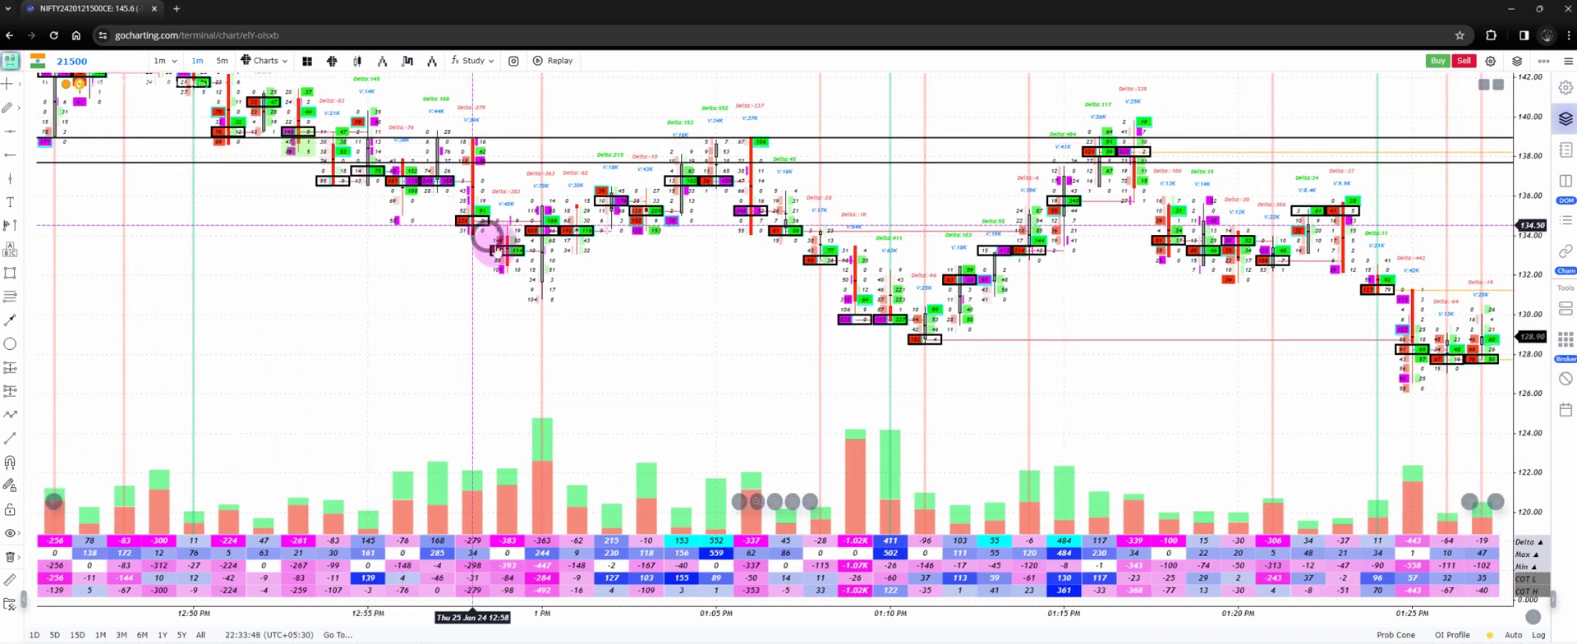
Trace the price swings from about 12:55 to 1:27 PM, draw lines along the zone near 138, and clear the ink
click(348, 234)
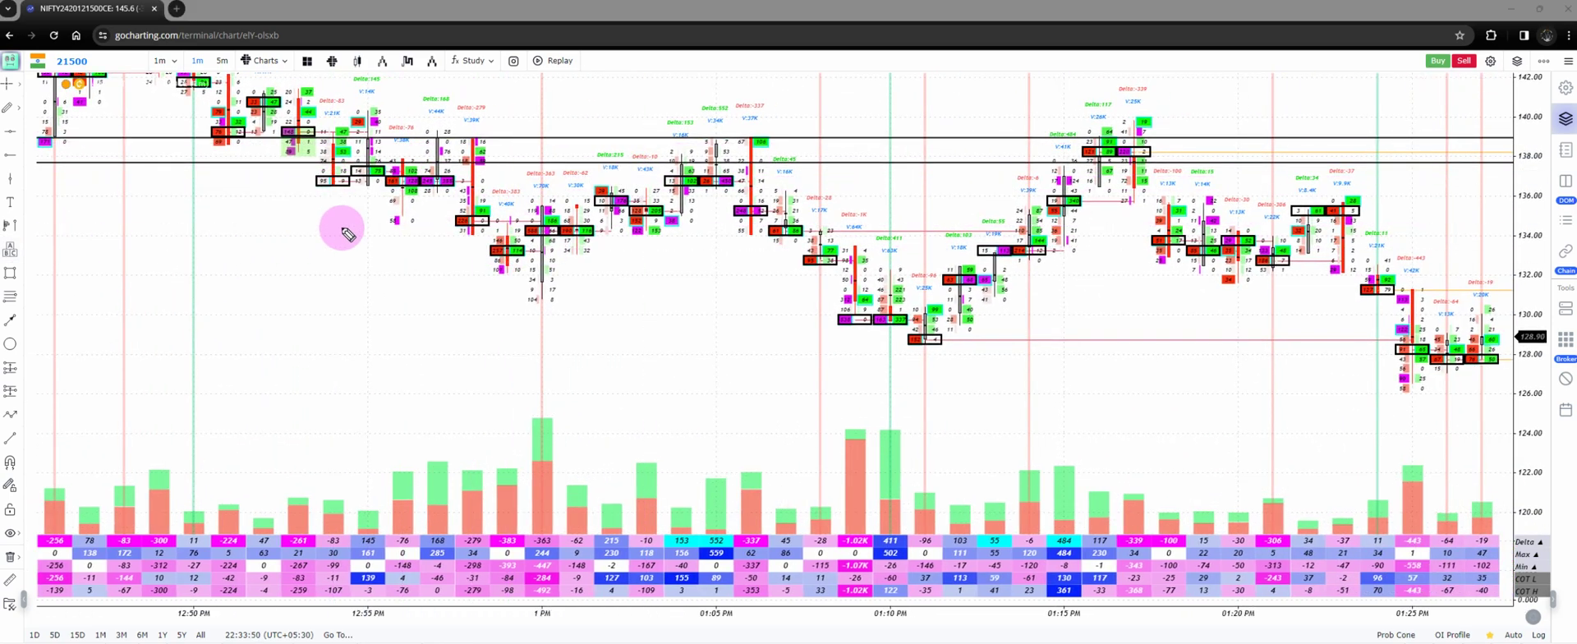
mouse_move(415, 209)
mouse_down()
mouse_move(502, 234)
mouse_move(616, 238)
mouse_up()
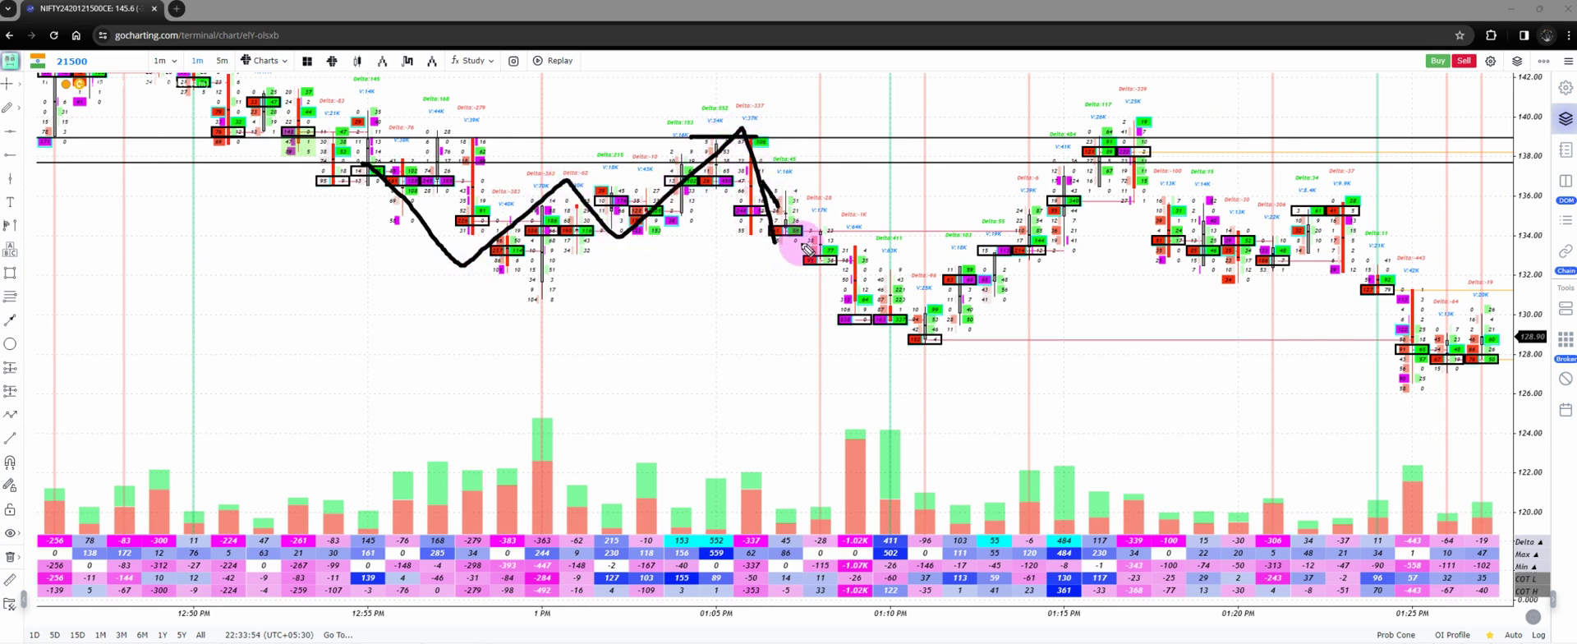
mouse_move(805, 246)
mouse_down()
mouse_move(932, 333)
mouse_move(1136, 153)
mouse_move(1363, 242)
mouse_move(1478, 392)
mouse_up()
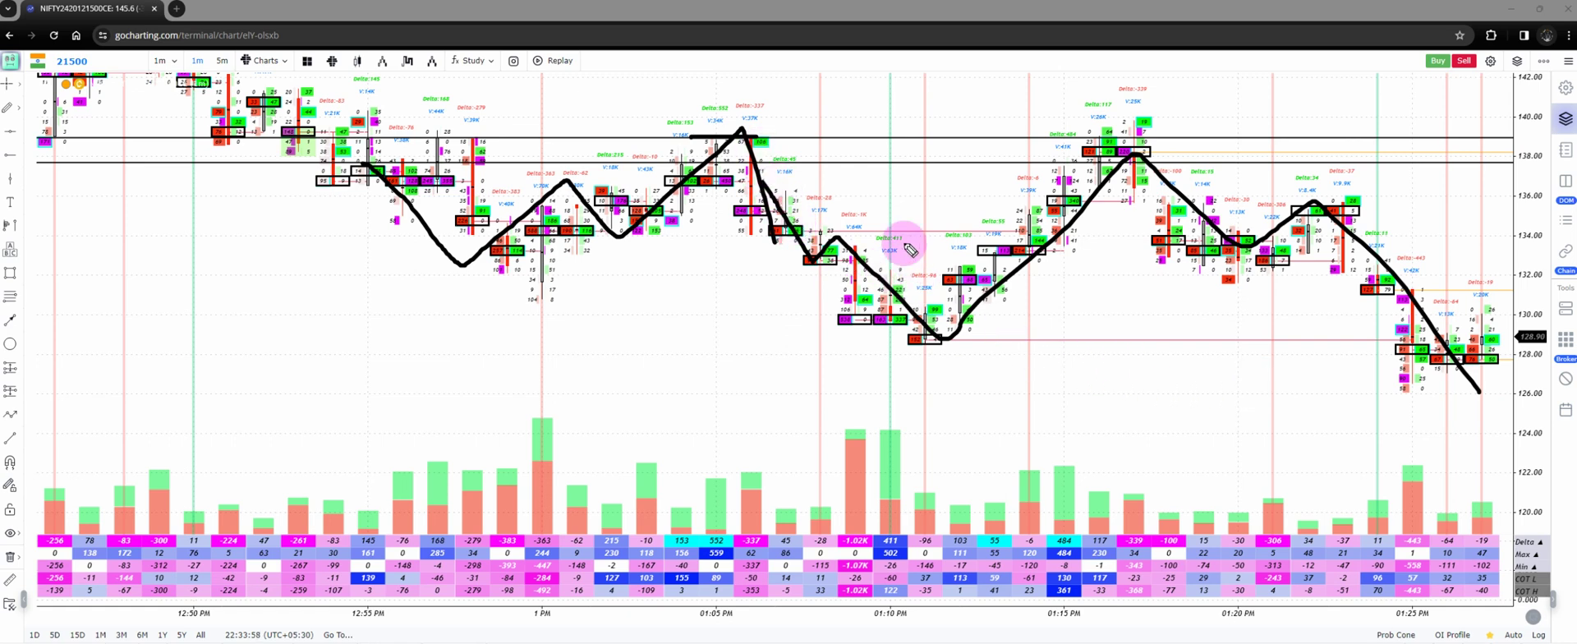
mouse_move(332, 154)
mouse_down()
mouse_move(1109, 147)
mouse_move(505, 170)
mouse_up()
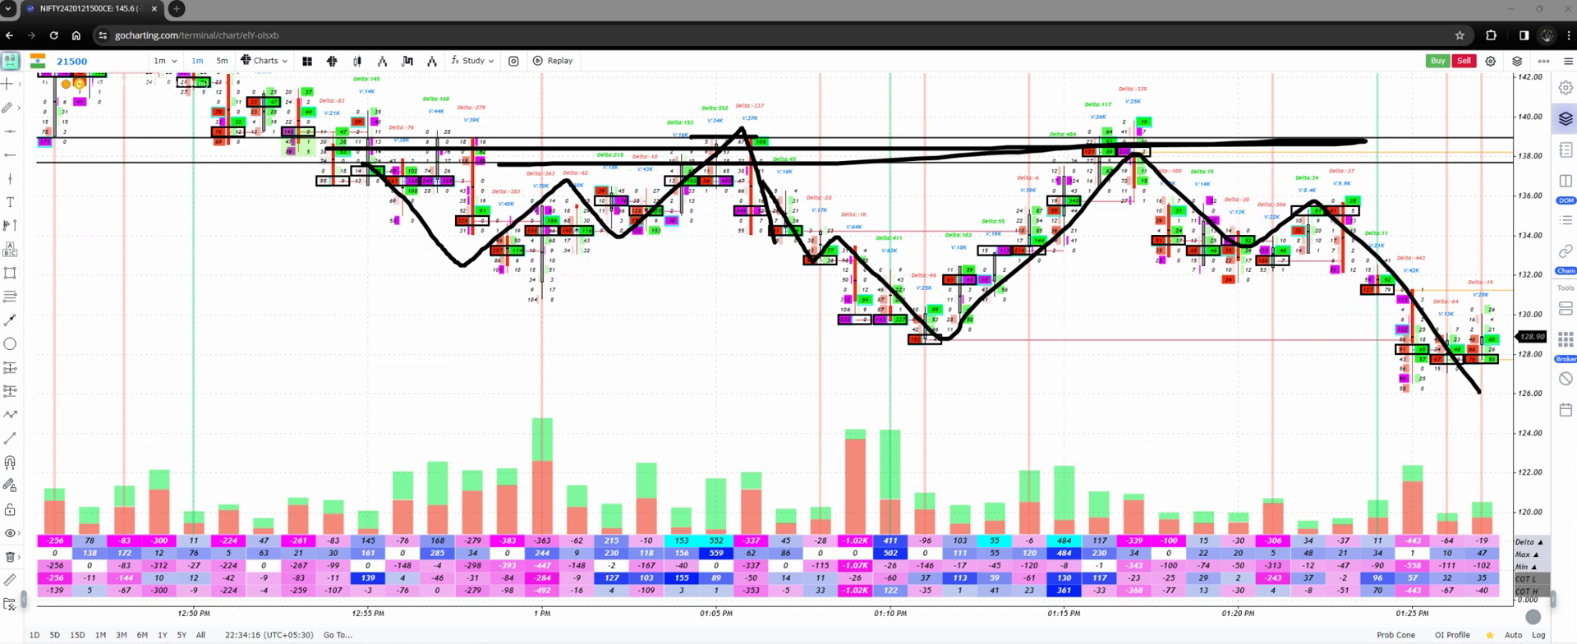
key(Escape)
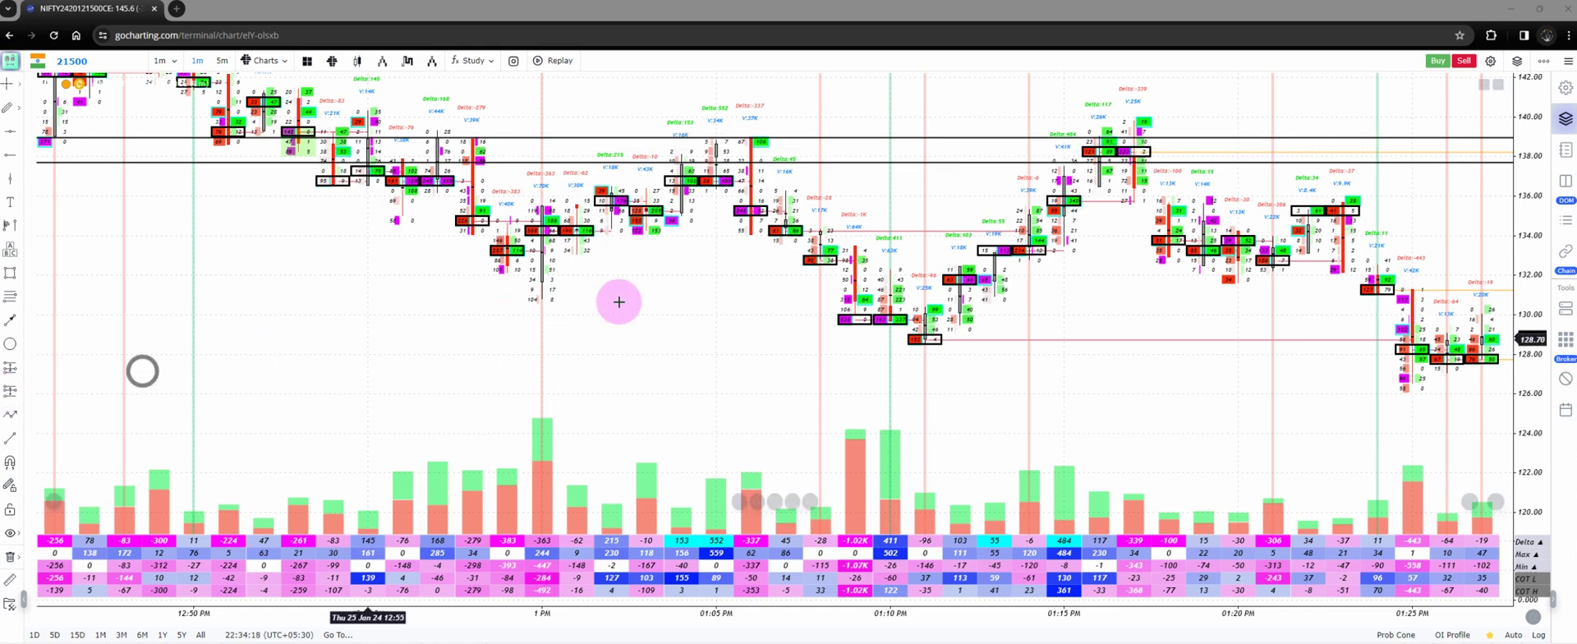
Circle the high-volume cells near 129.5 from 1:09 to 1:11 PM, mark the 1:10 and 1:25 PM candles, and clear the ink
mouse_move(723, 302)
mouse_down()
mouse_move(471, 230)
mouse_move(419, 292)
mouse_move(384, 253)
mouse_move(351, 293)
mouse_up()
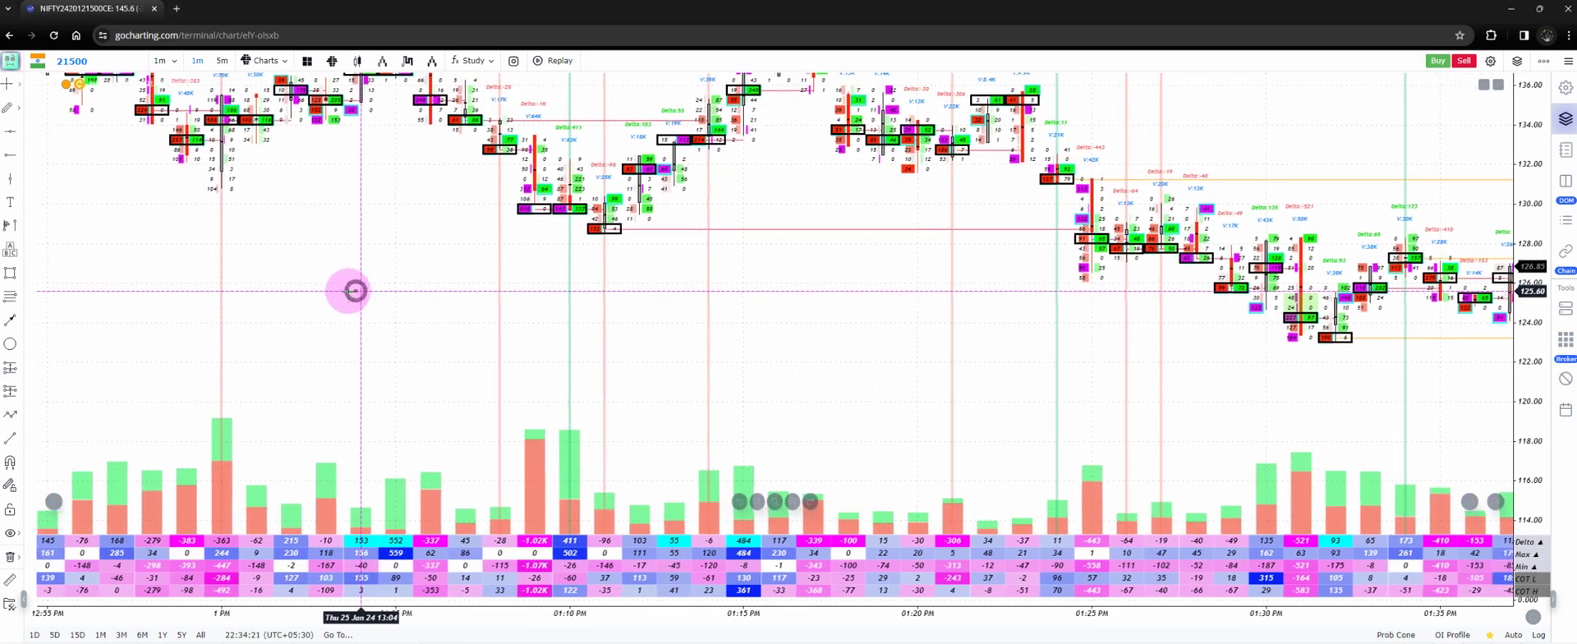
key(ctrl+alt+g)
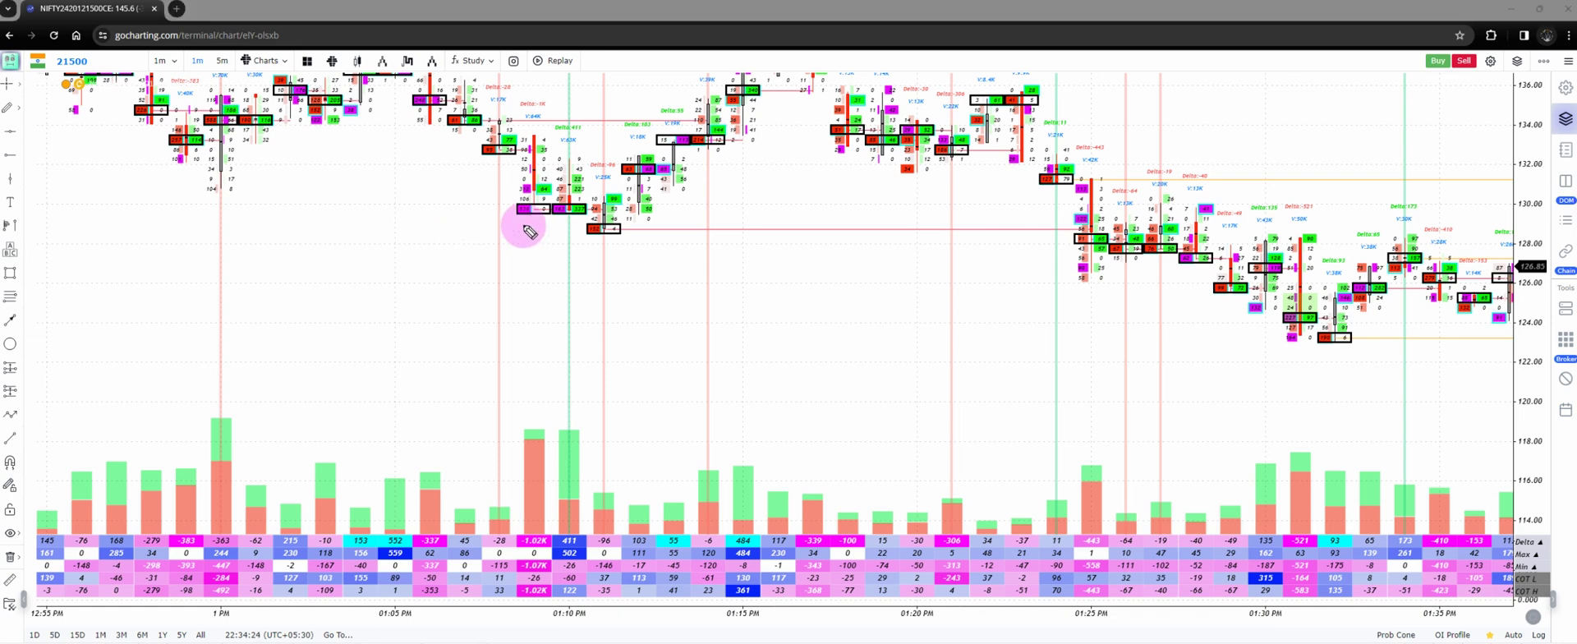
mouse_move(597, 203)
mouse_down()
mouse_move(473, 220)
mouse_move(662, 238)
mouse_up()
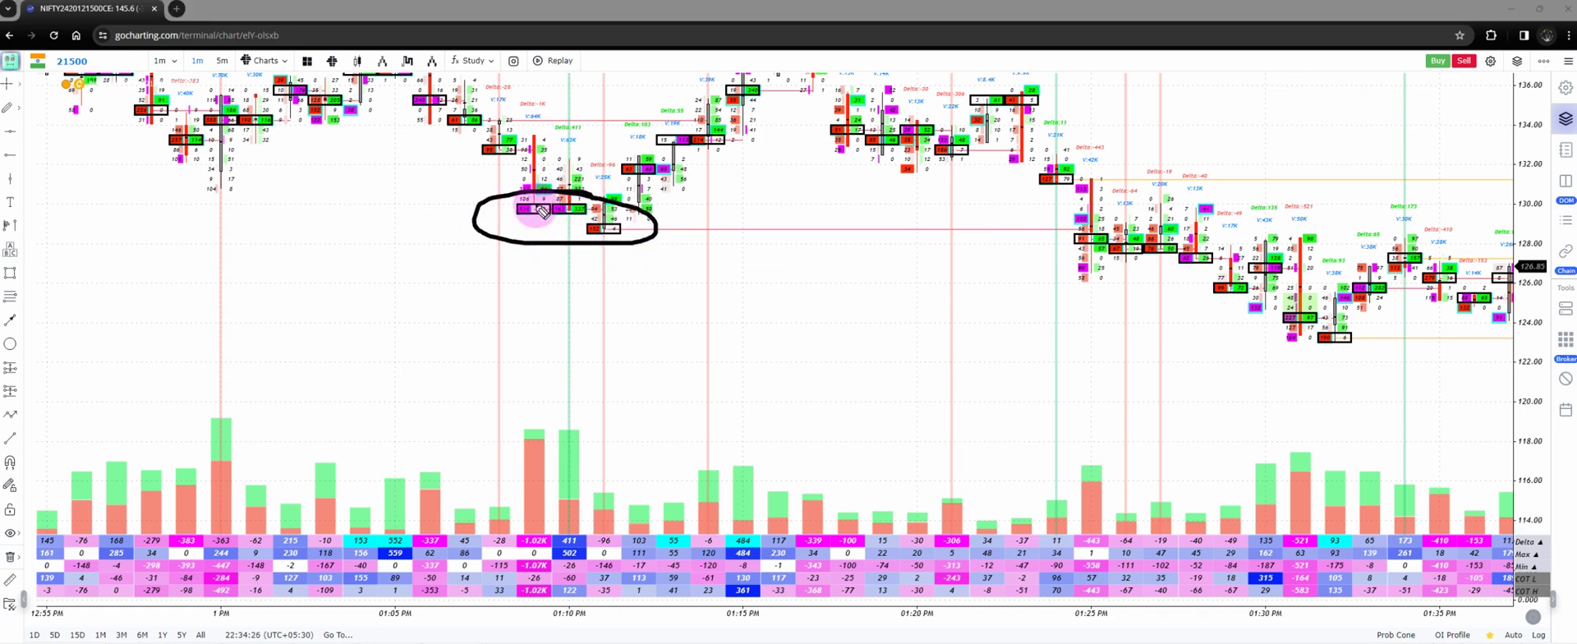
drag(566, 283, 571, 333)
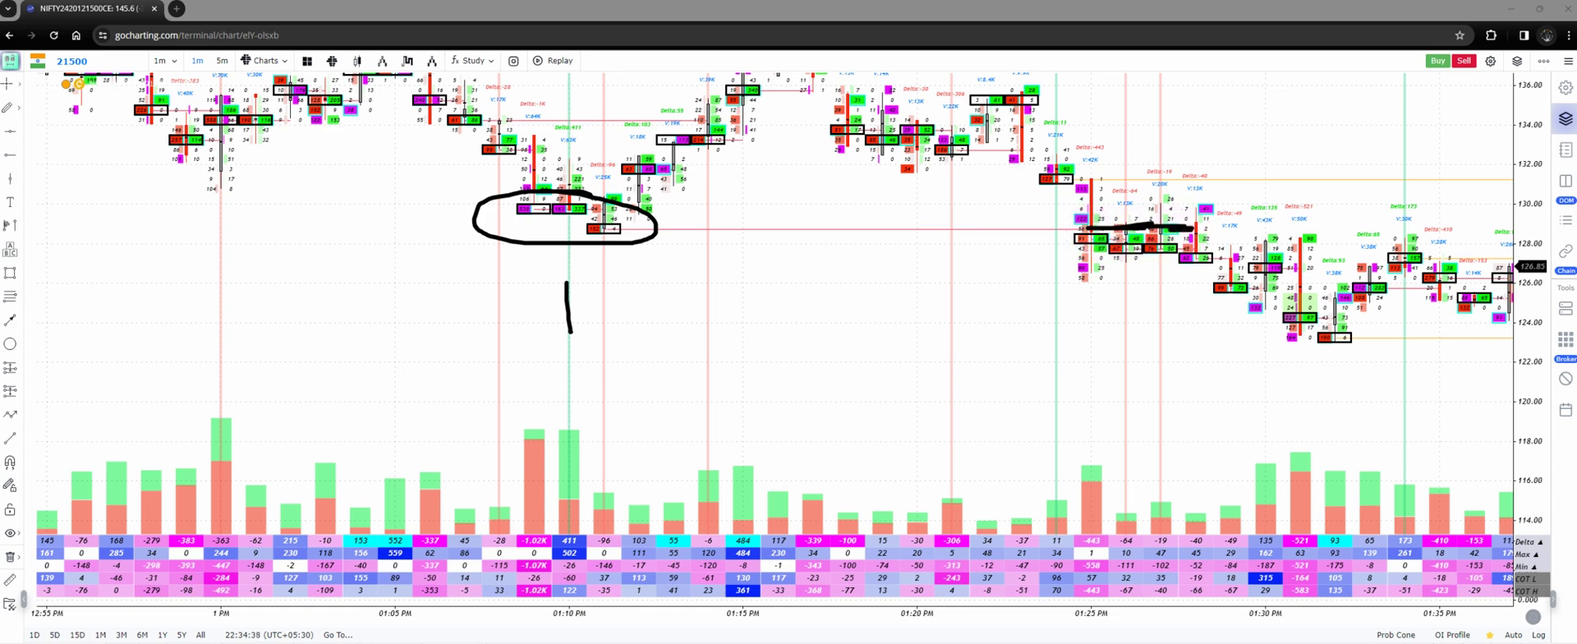
key(e)
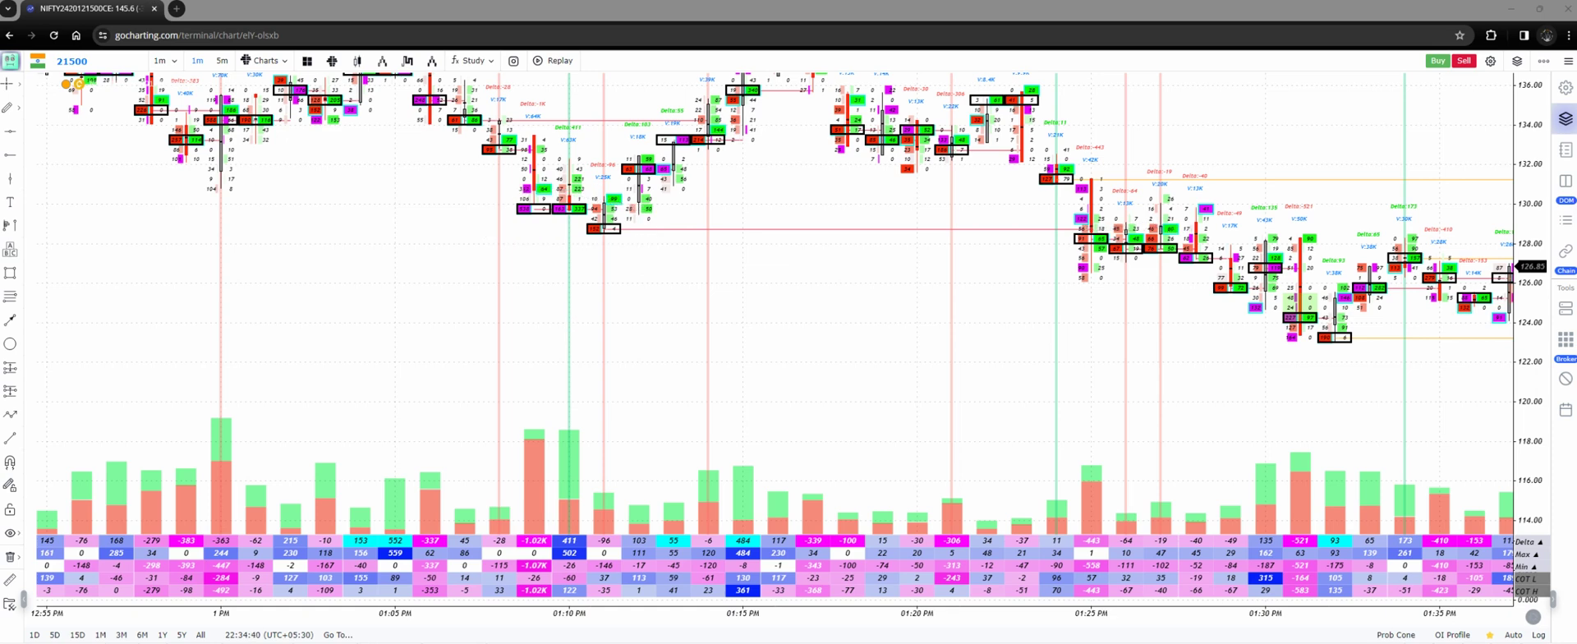
Place an extended rectangle zone between about 129.7 and 128.7, starting at the 13:06 candle
click(10, 273)
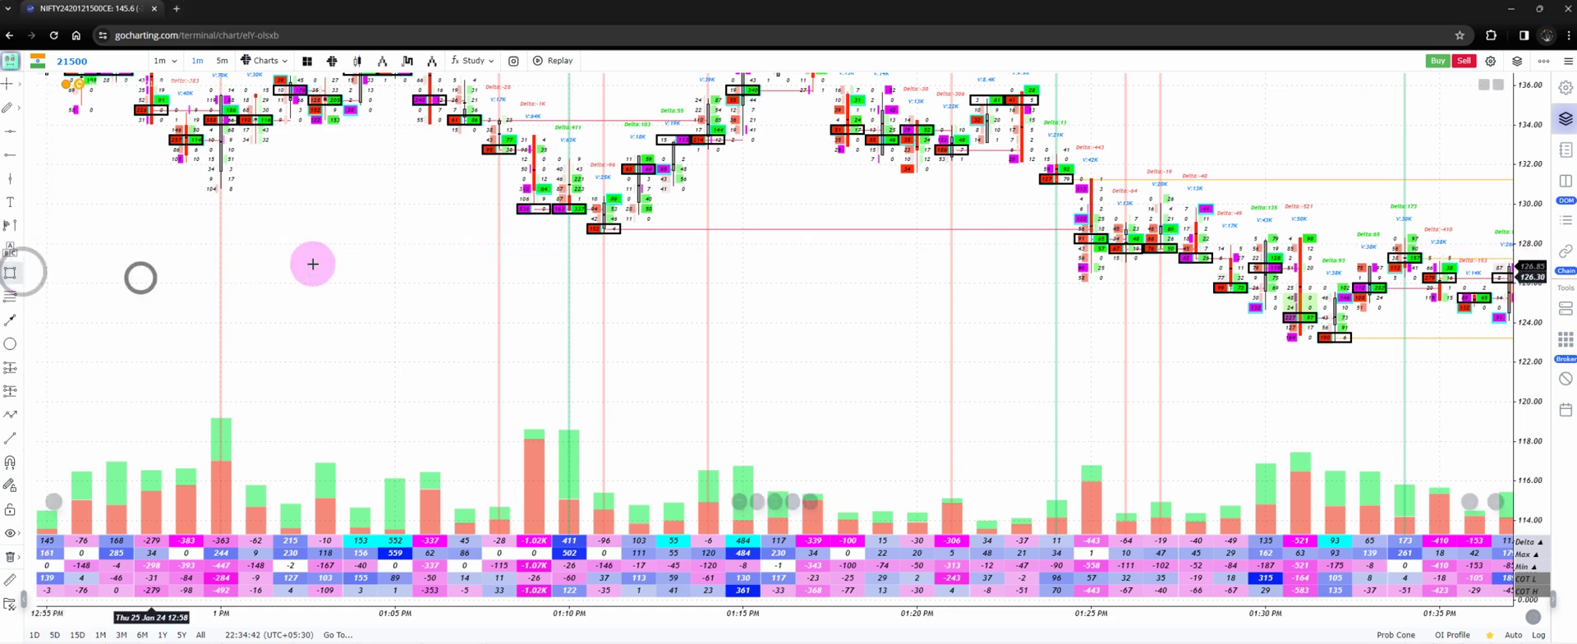
drag(425, 202, 423, 220)
click(12, 273)
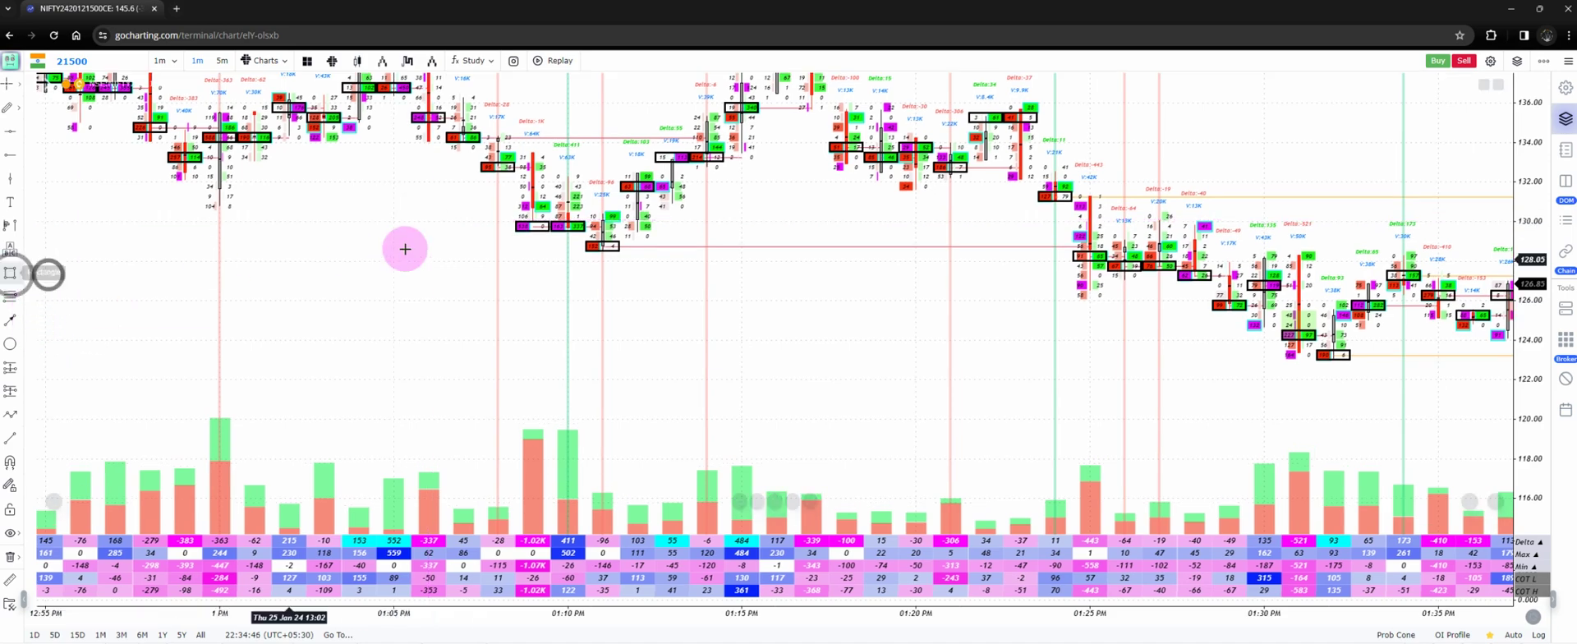
click(435, 231)
click(436, 248)
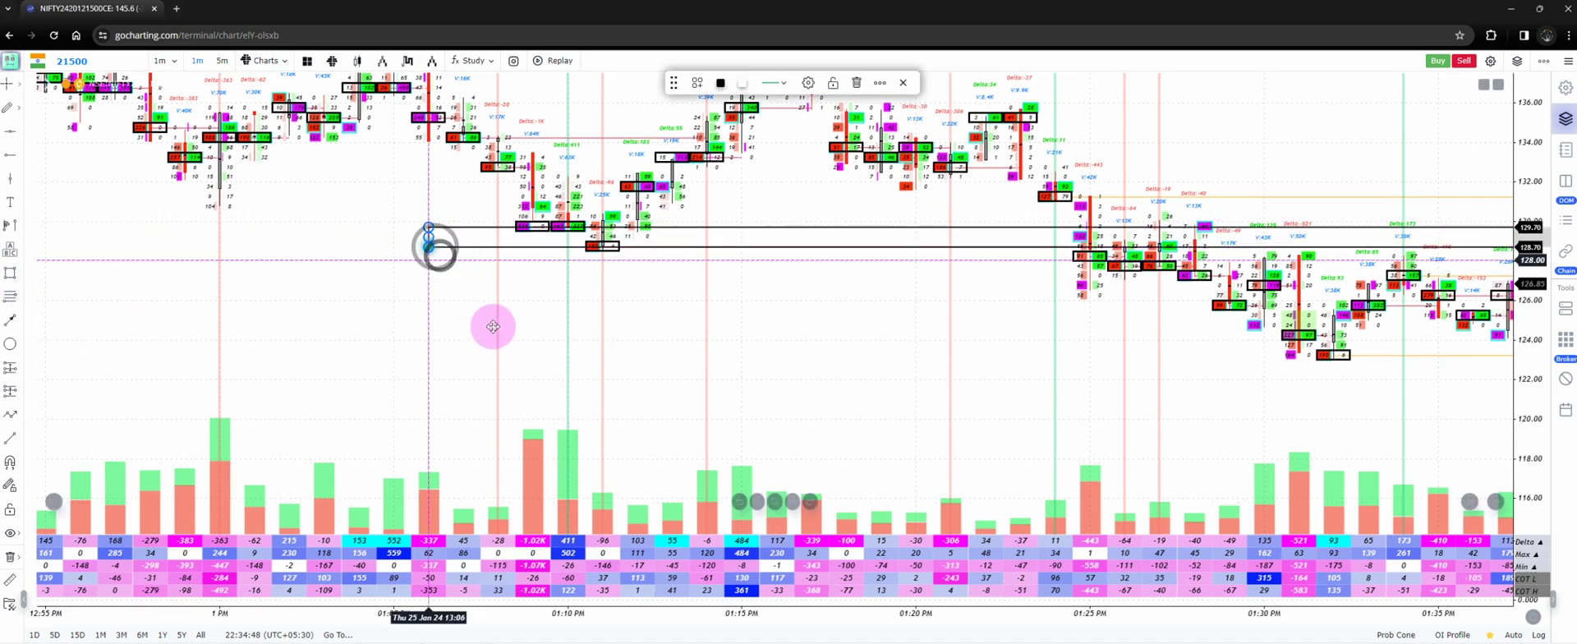
Examine the price action below the 129.7–128.7 zone from about 1:25 PM through the rise at 1:48 PM
drag(492, 327, 365, 262)
drag(287, 240, 53, 230)
drag(447, 292, 271, 373)
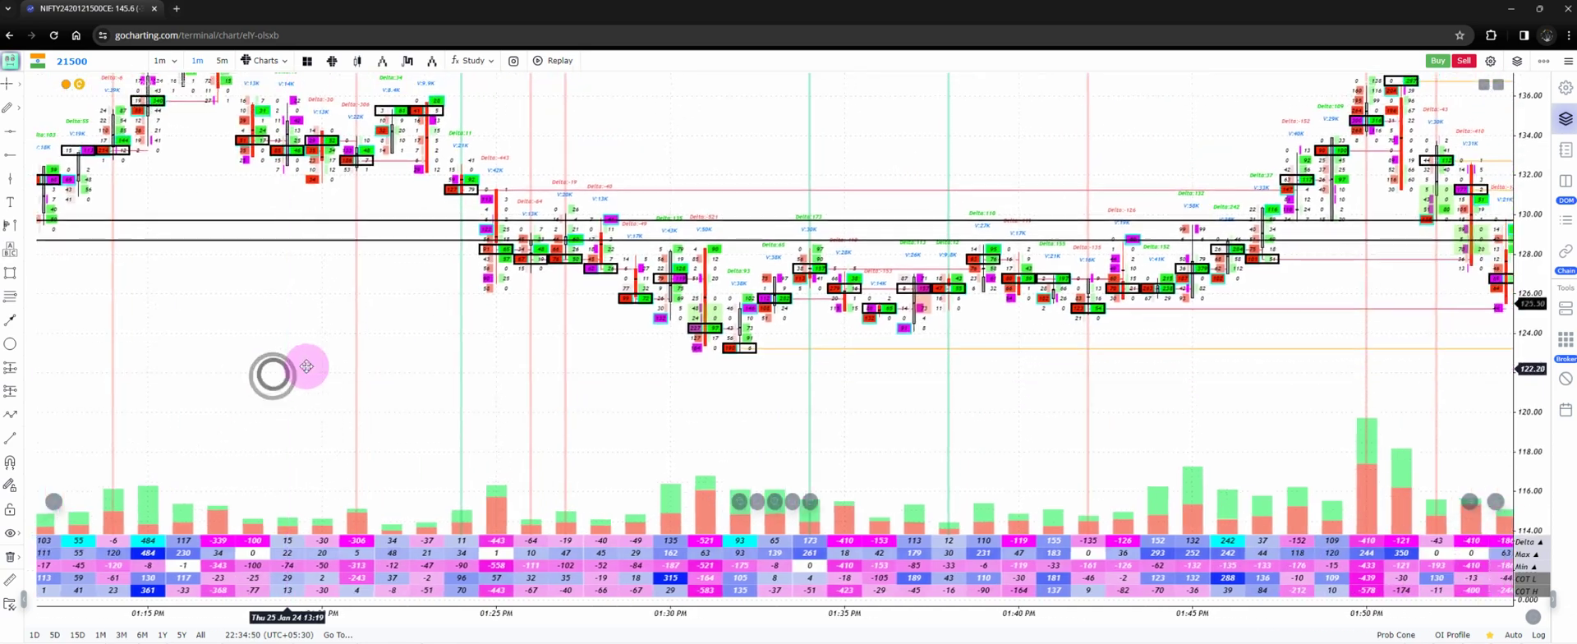
drag(701, 274, 381, 296)
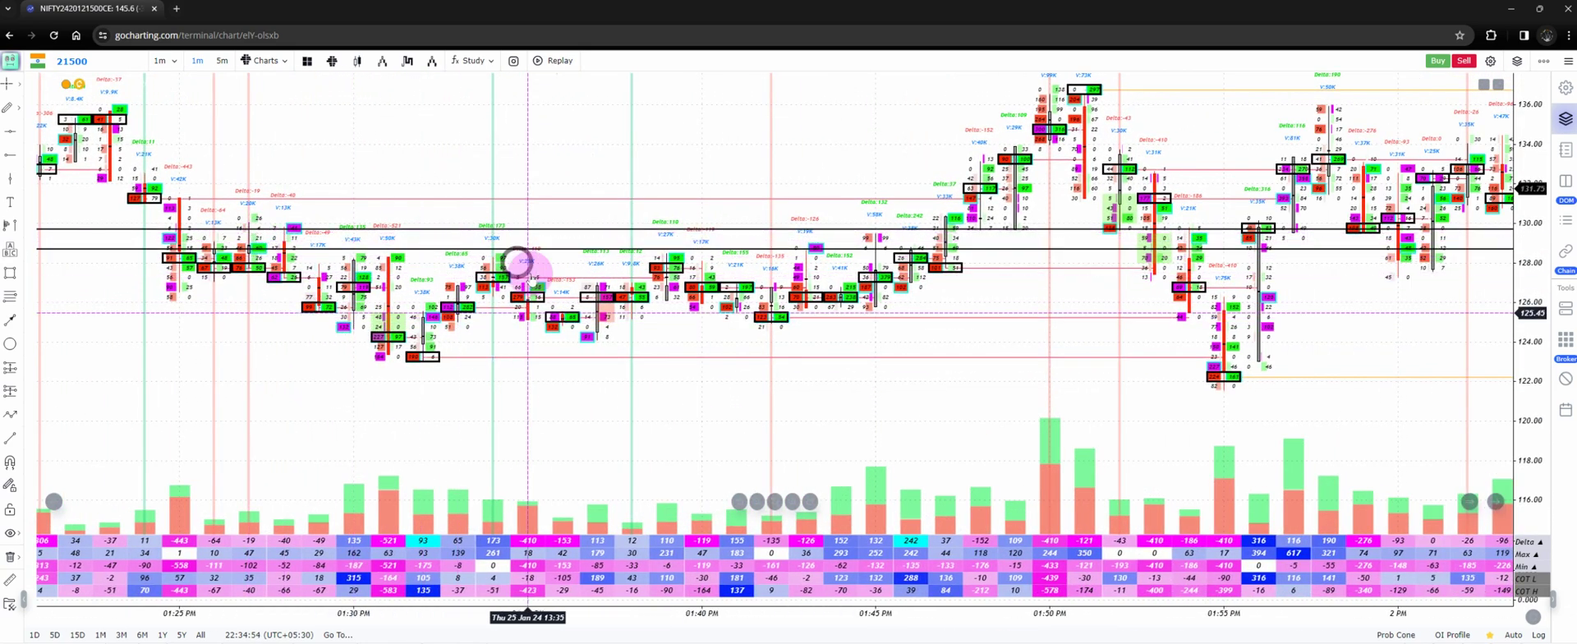
click(675, 265)
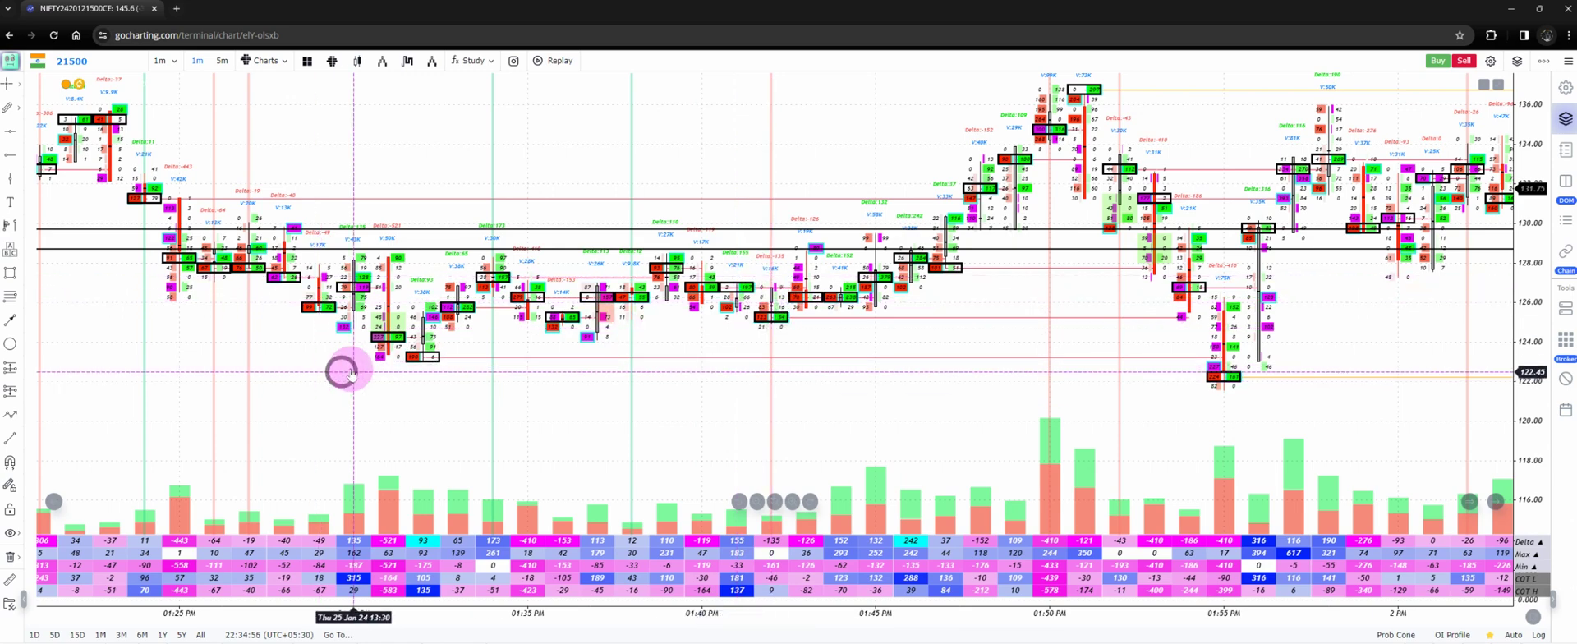
click(496, 335)
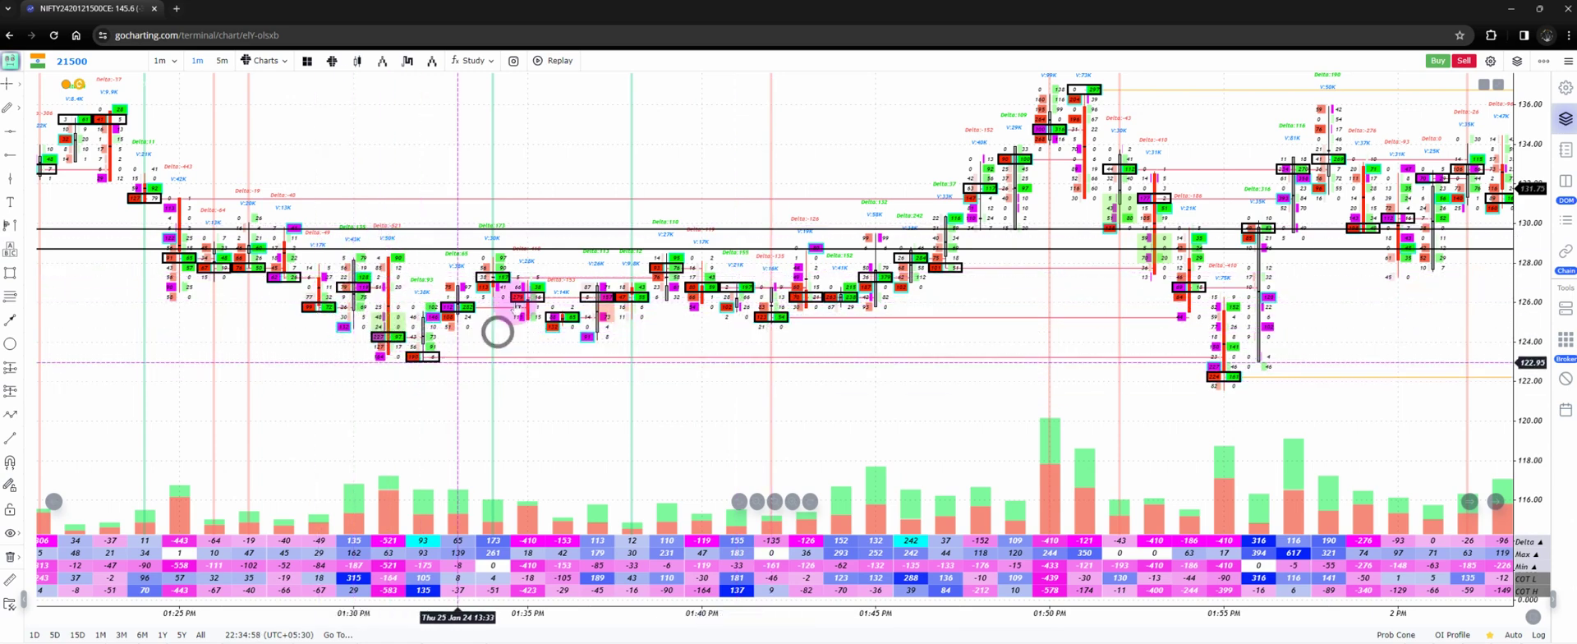
click(972, 335)
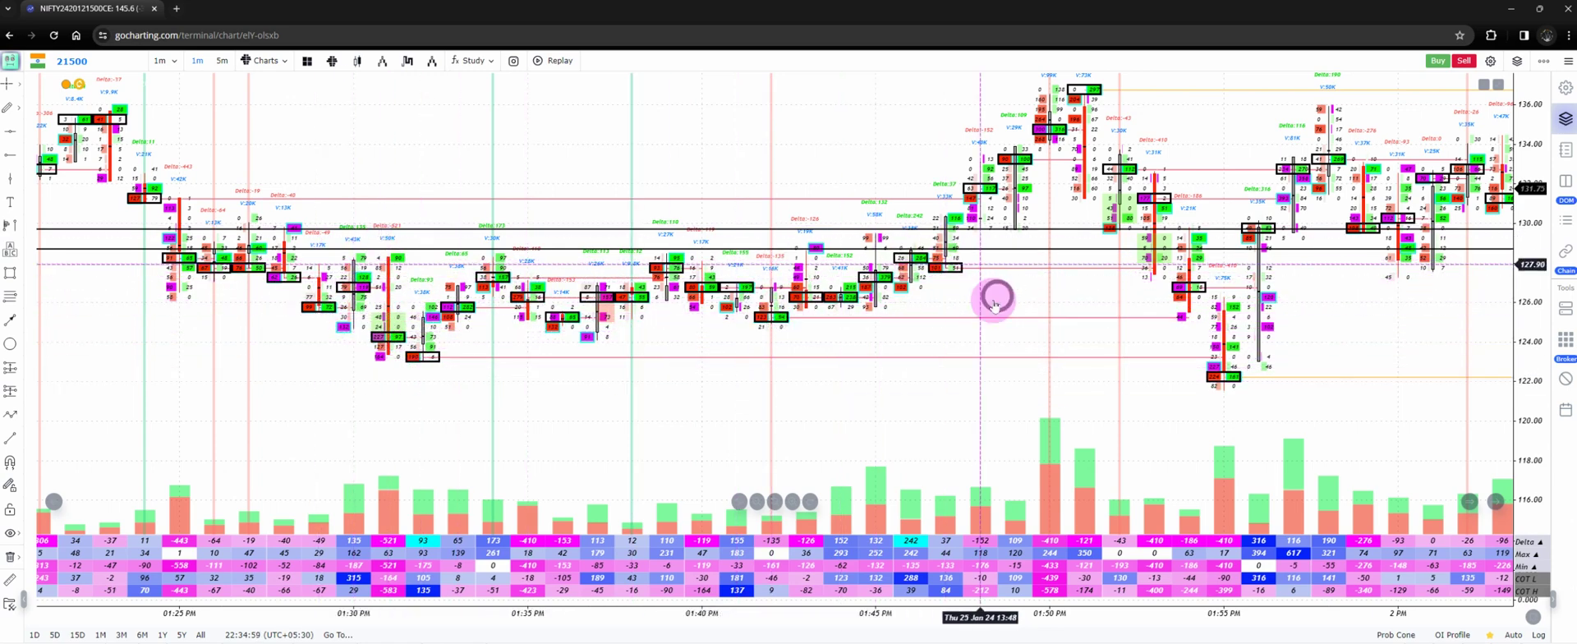
click(320, 330)
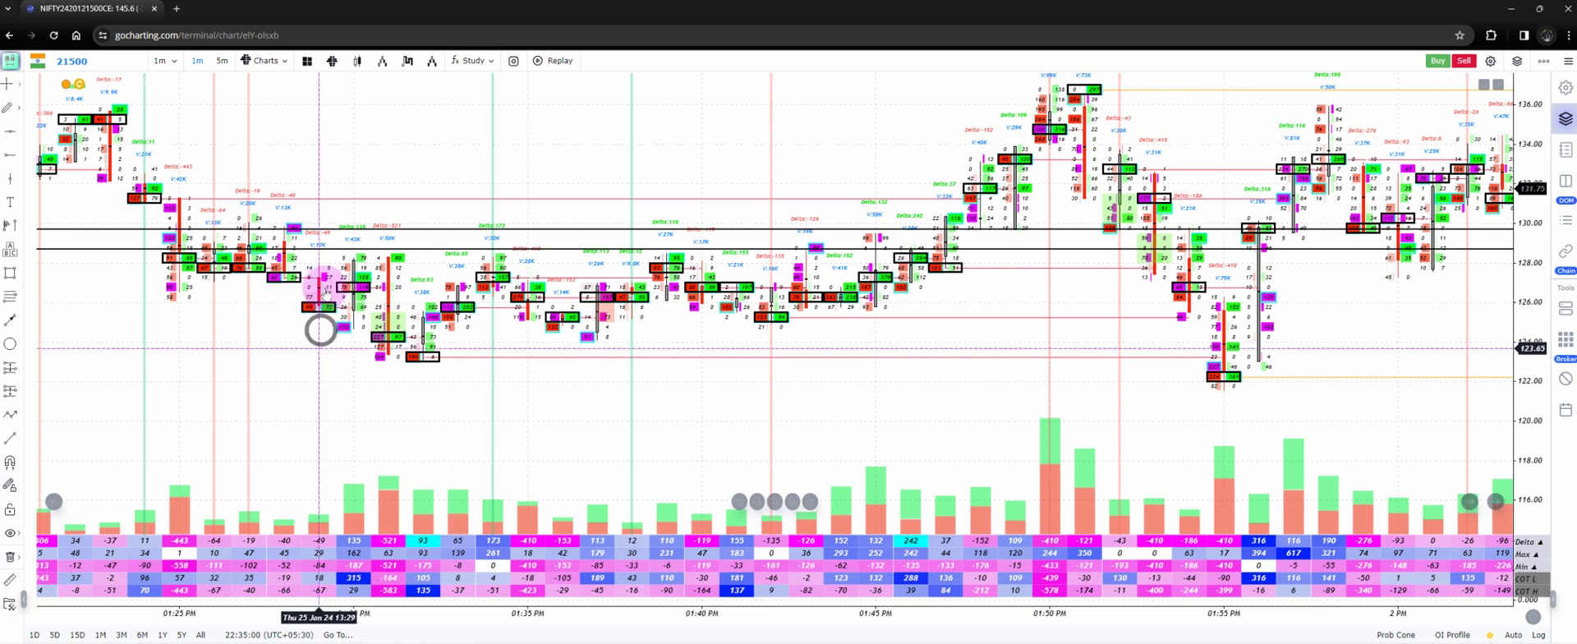
click(355, 261)
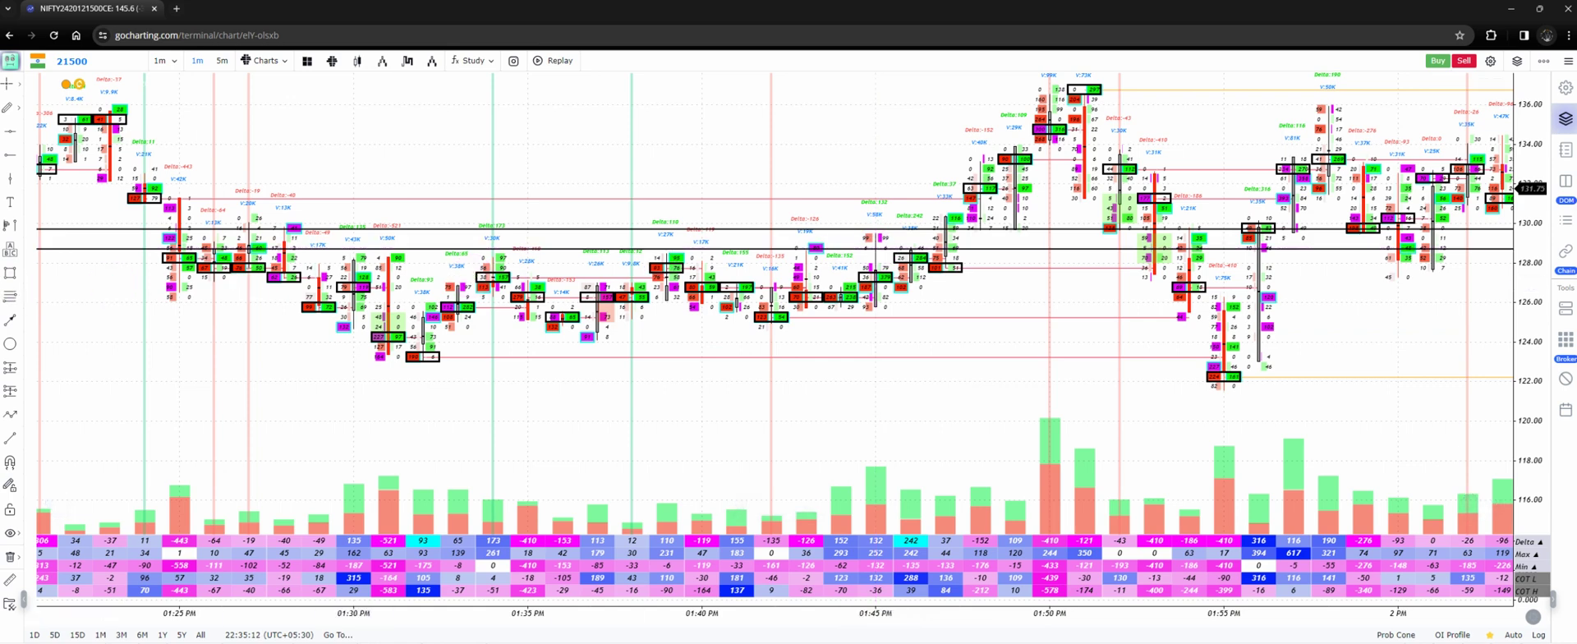
Trace the price swings from about 1:28 PM up to the 1:50 PM high, and clear the ink
mouse_move(283, 255)
mouse_down()
mouse_move(362, 352)
mouse_move(460, 330)
mouse_up()
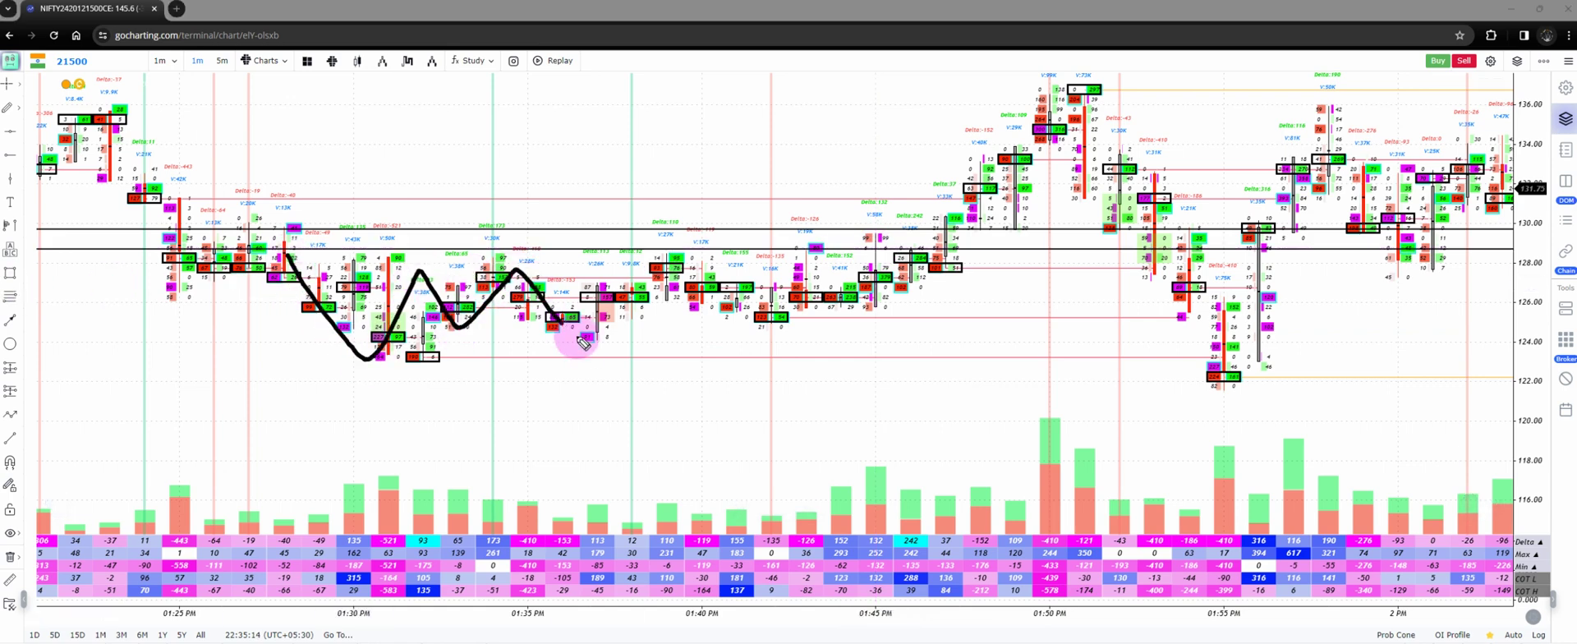
drag(704, 276, 843, 284)
drag(914, 315, 1065, 102)
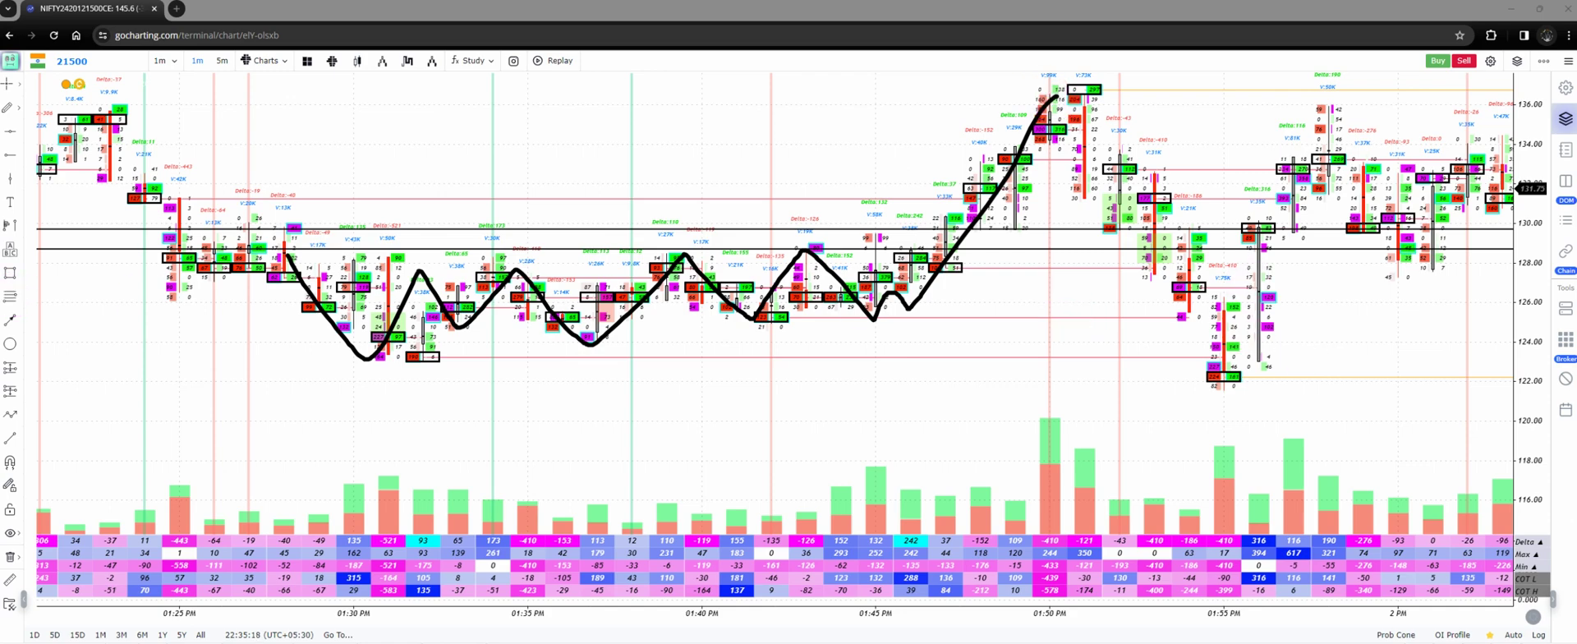
key(Escape)
Examine the 1:50 and 1:51 PM candles just below the upper zone near 138, comparing them with the 1:17 PM high and the following decline
drag(380, 406, 496, 500)
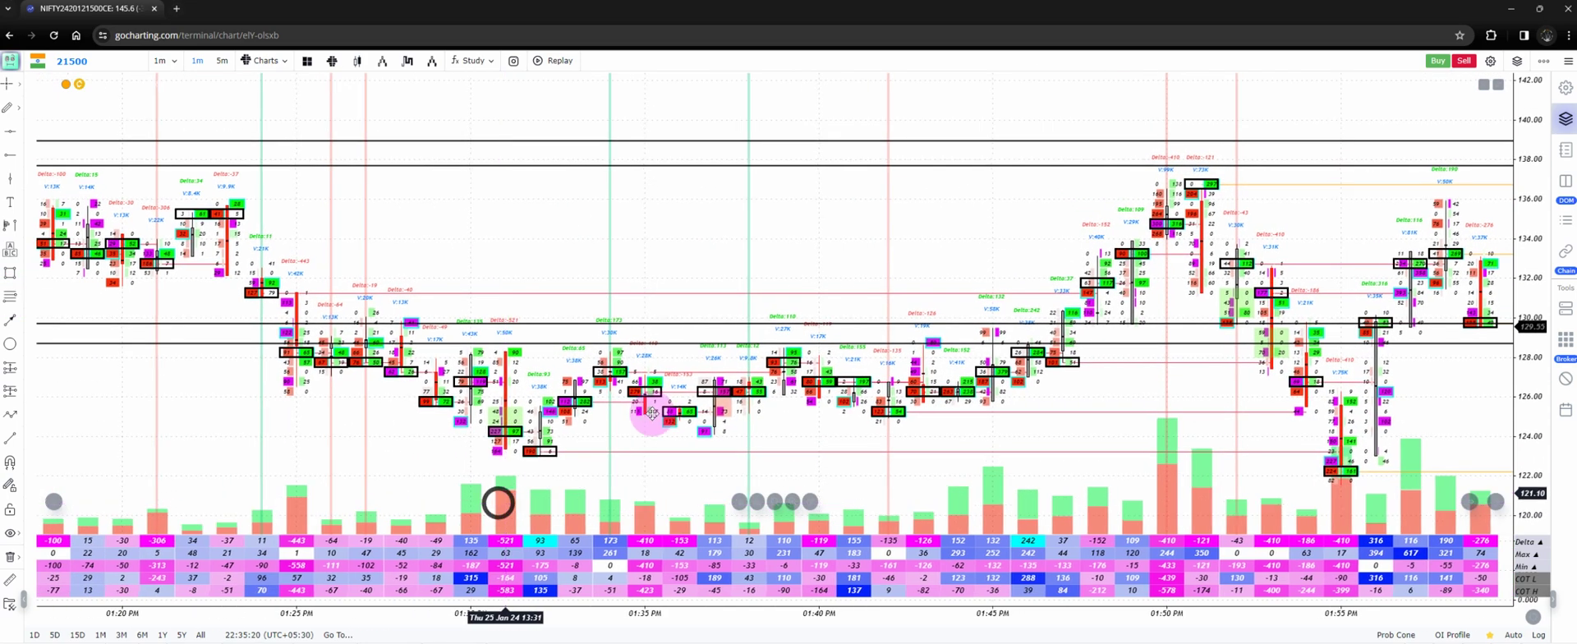
drag(1106, 217, 1137, 218)
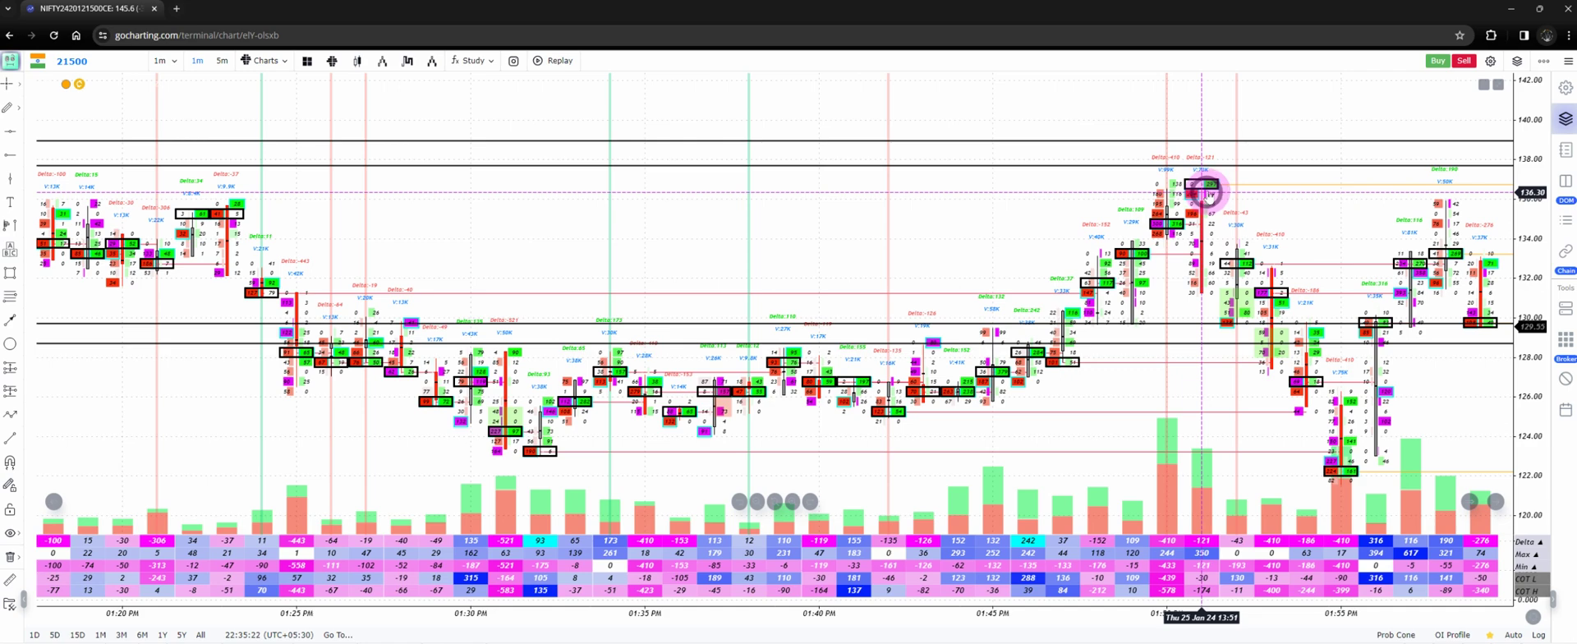
drag(589, 209, 931, 228)
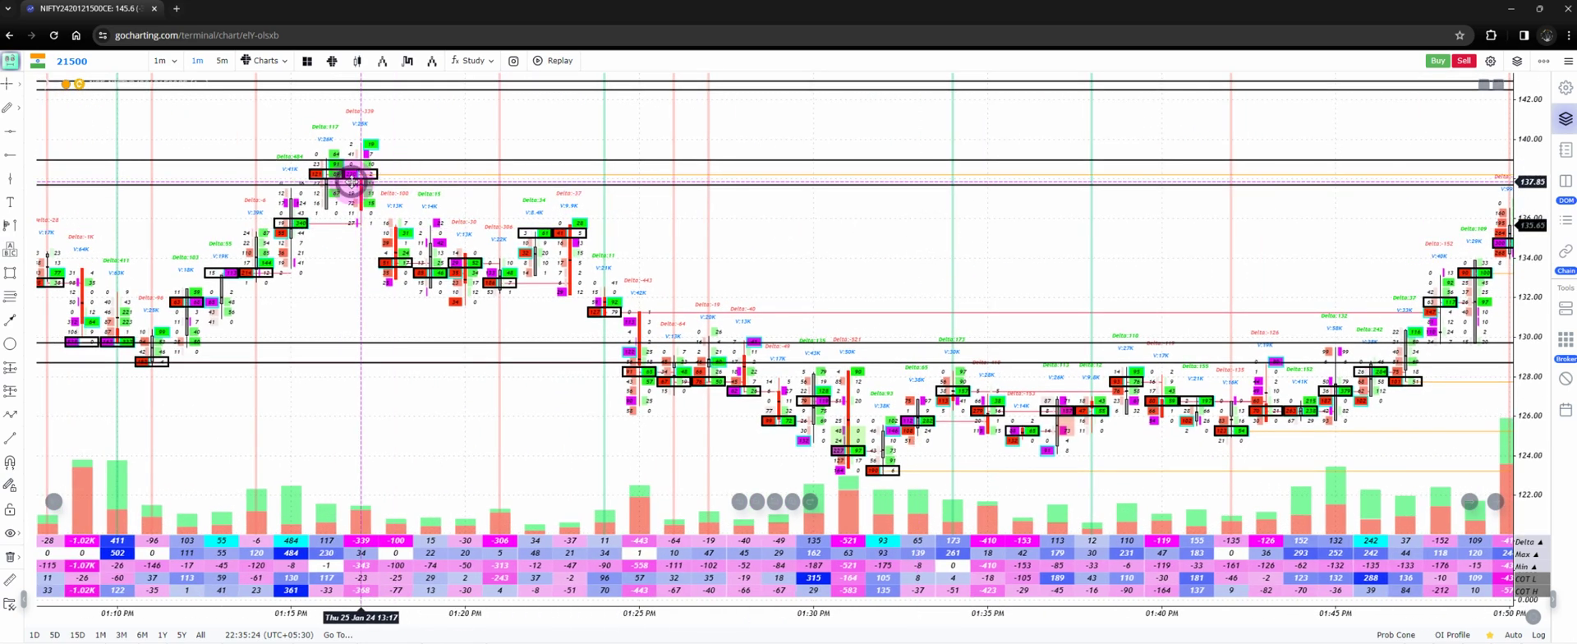
drag(802, 211, 296, 167)
drag(1074, 237, 564, 166)
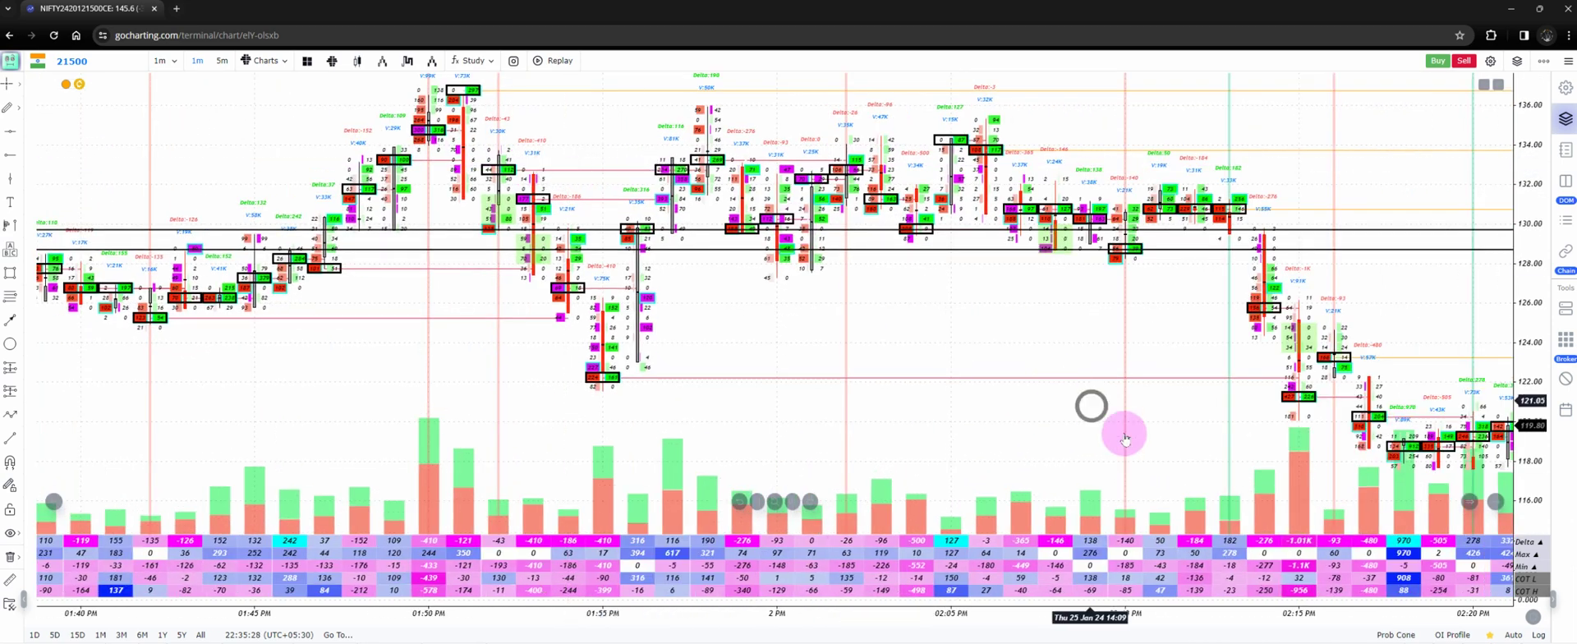
drag(770, 312, 975, 375)
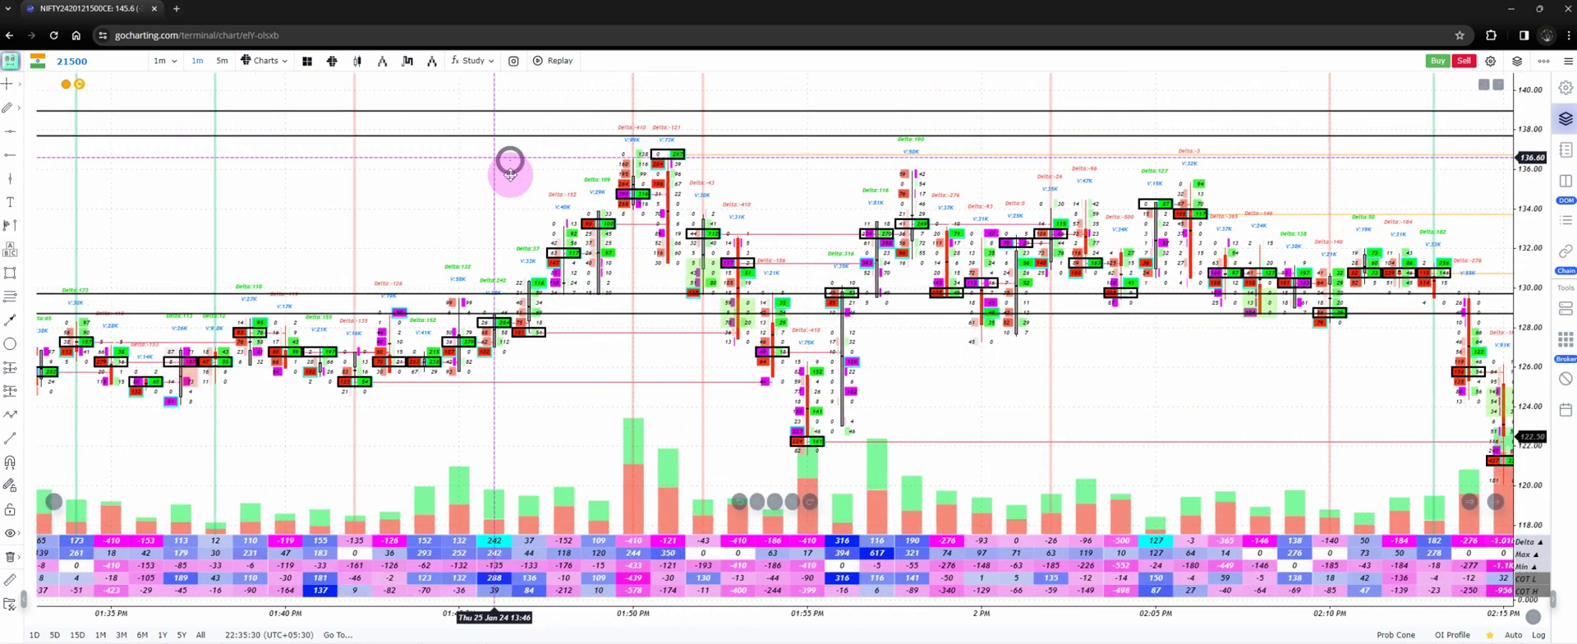
drag(510, 166, 444, 170)
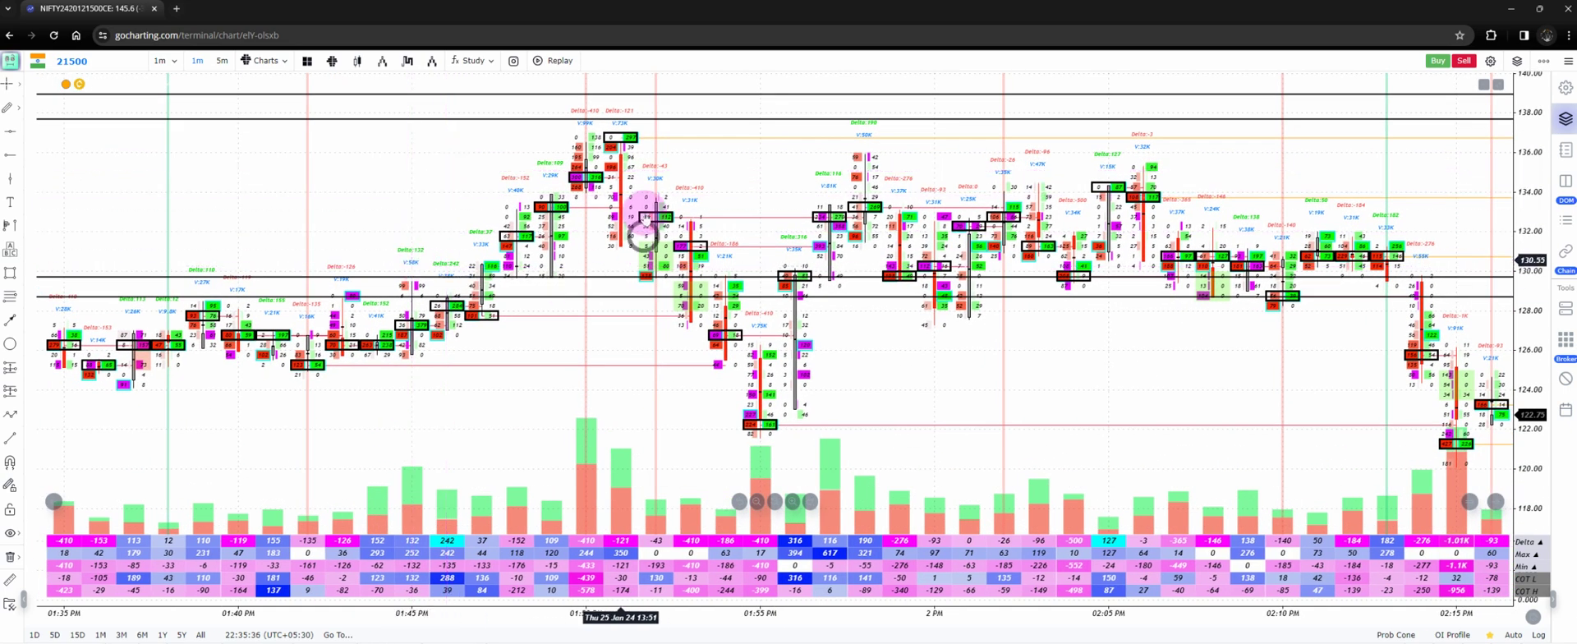
mouse_move(618, 355)
mouse_down()
mouse_move(588, 292)
mouse_move(620, 356)
mouse_up()
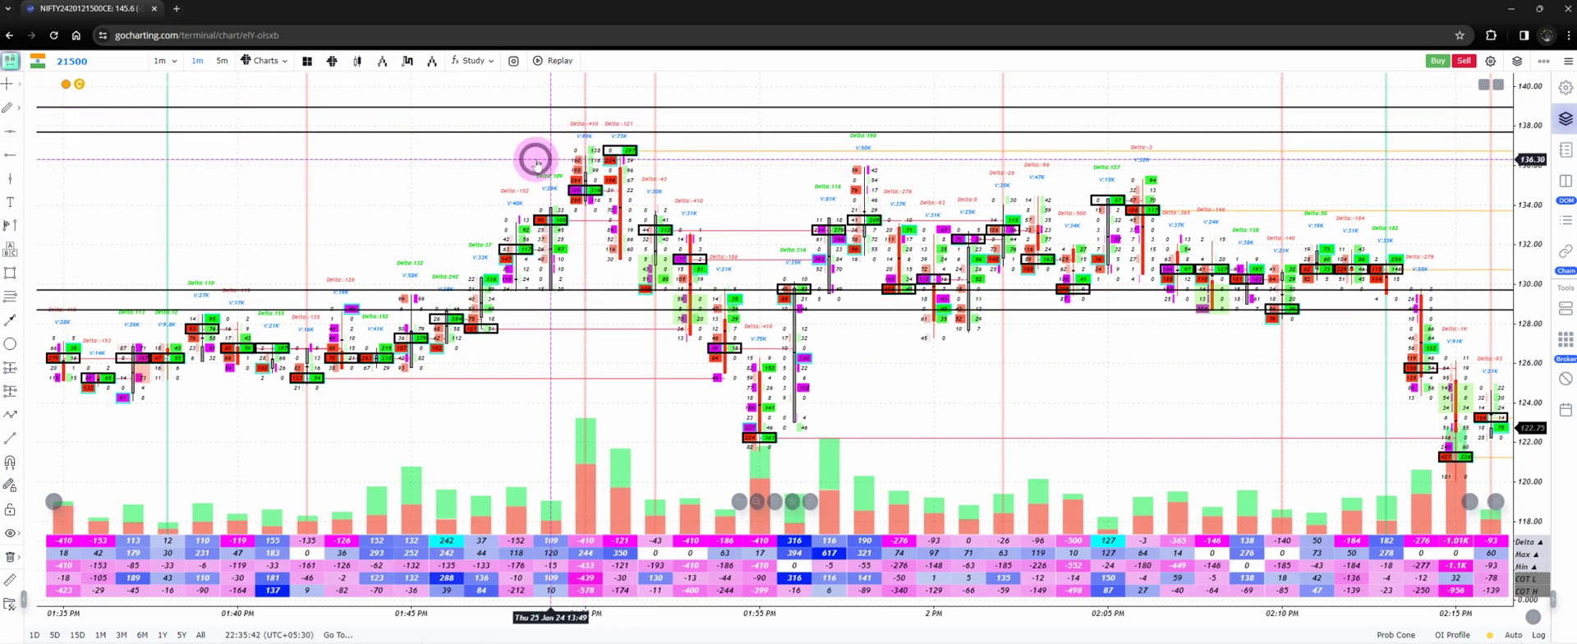
drag(534, 154, 528, 187)
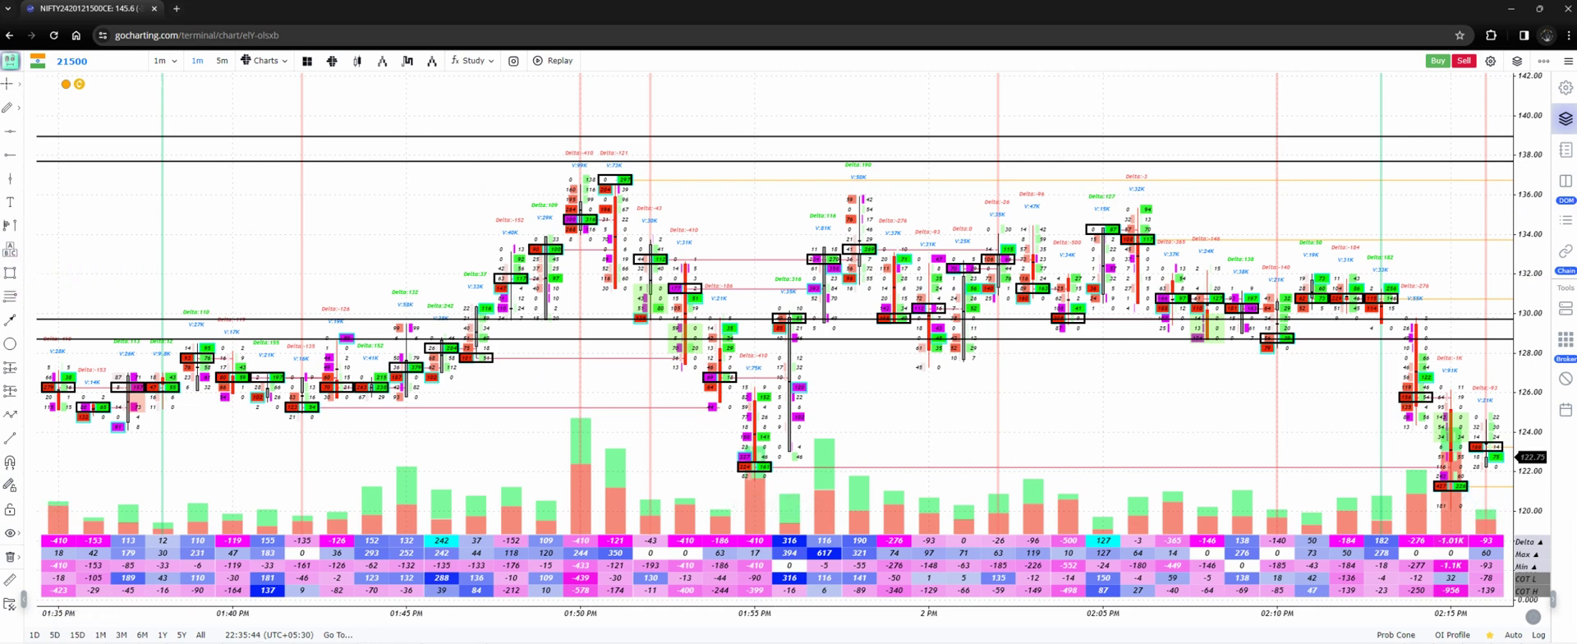
Circle the 1:50 and 1:51 PM high-volume cells, draw horizontal lines near 135, 140 and 125, and clear the ink
click(3, 257)
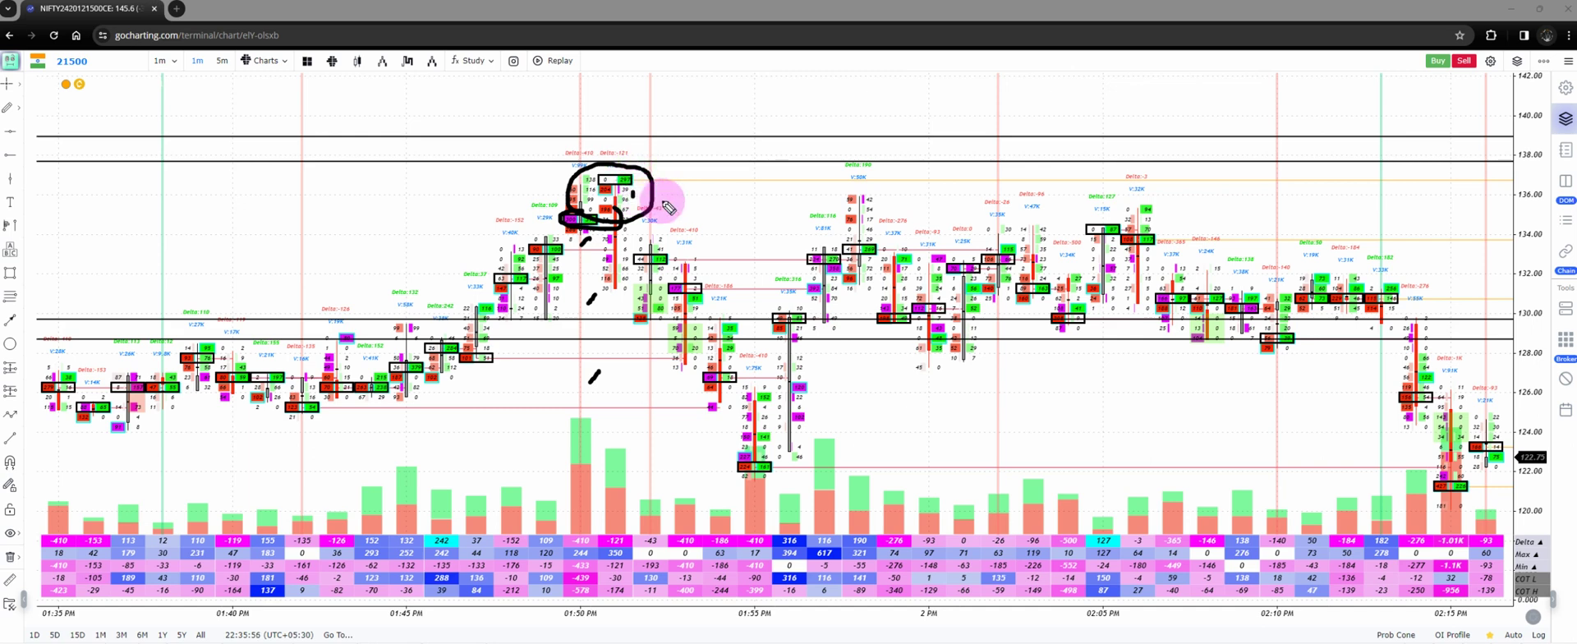
mouse_move(747, 224)
mouse_down()
mouse_move(546, 201)
mouse_move(677, 212)
mouse_up()
drag(626, 119, 669, 120)
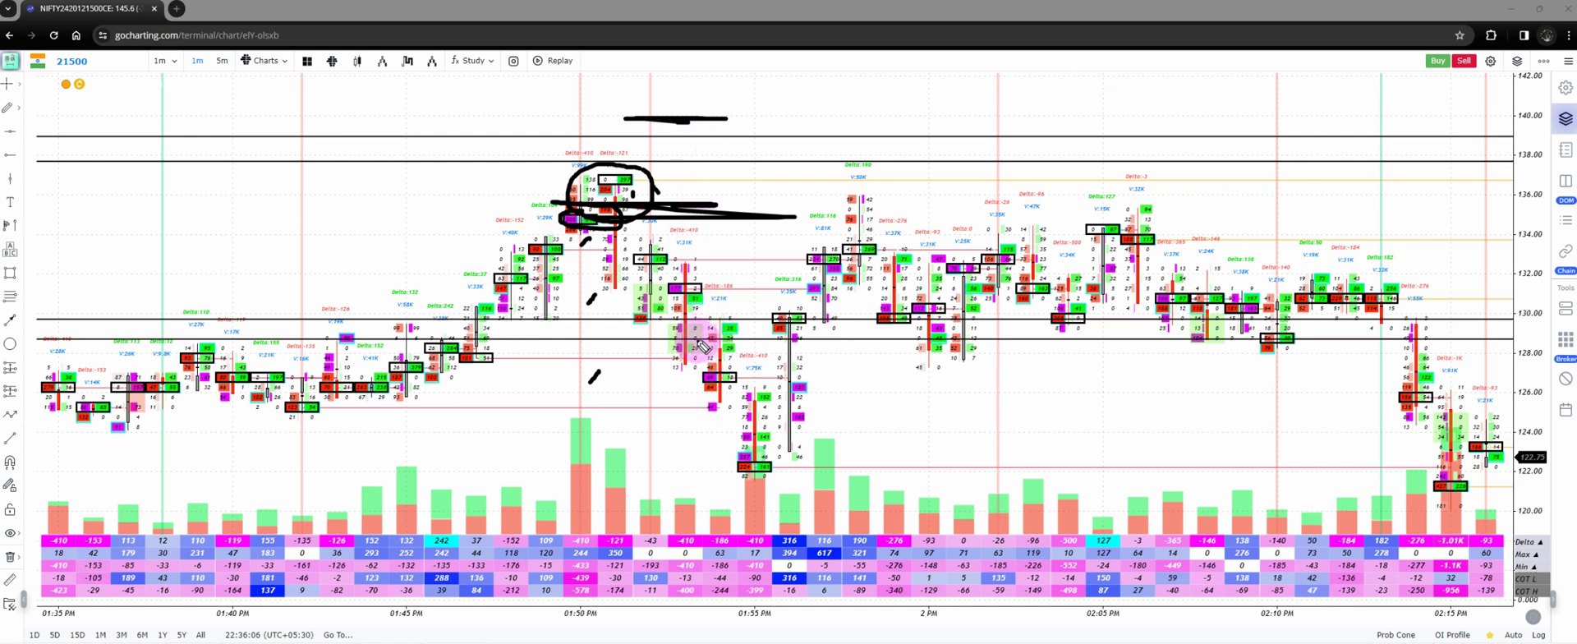
drag(444, 409, 765, 409)
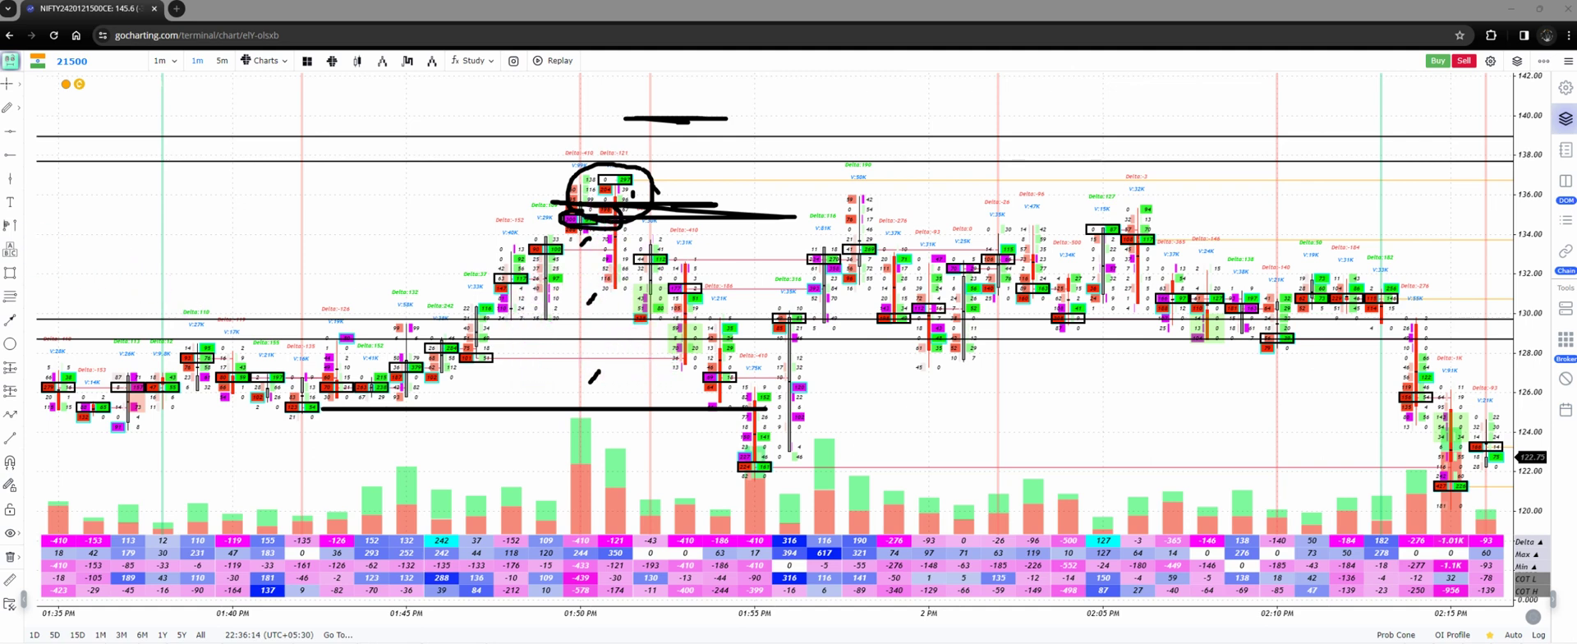
key(Escape)
Examine how the candles from about 1:45 to 2:30 PM behave around the 129.7–128.7 zone
drag(573, 403, 423, 316)
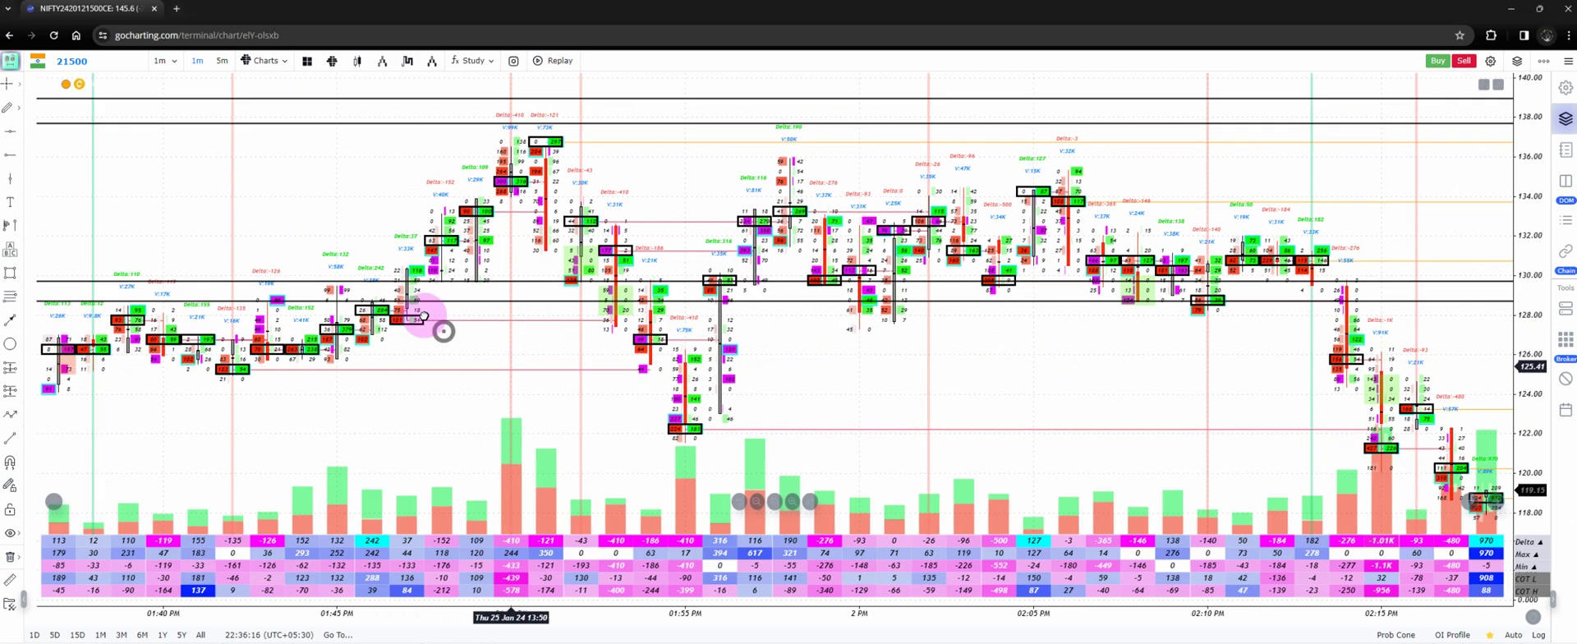
drag(655, 285, 381, 399)
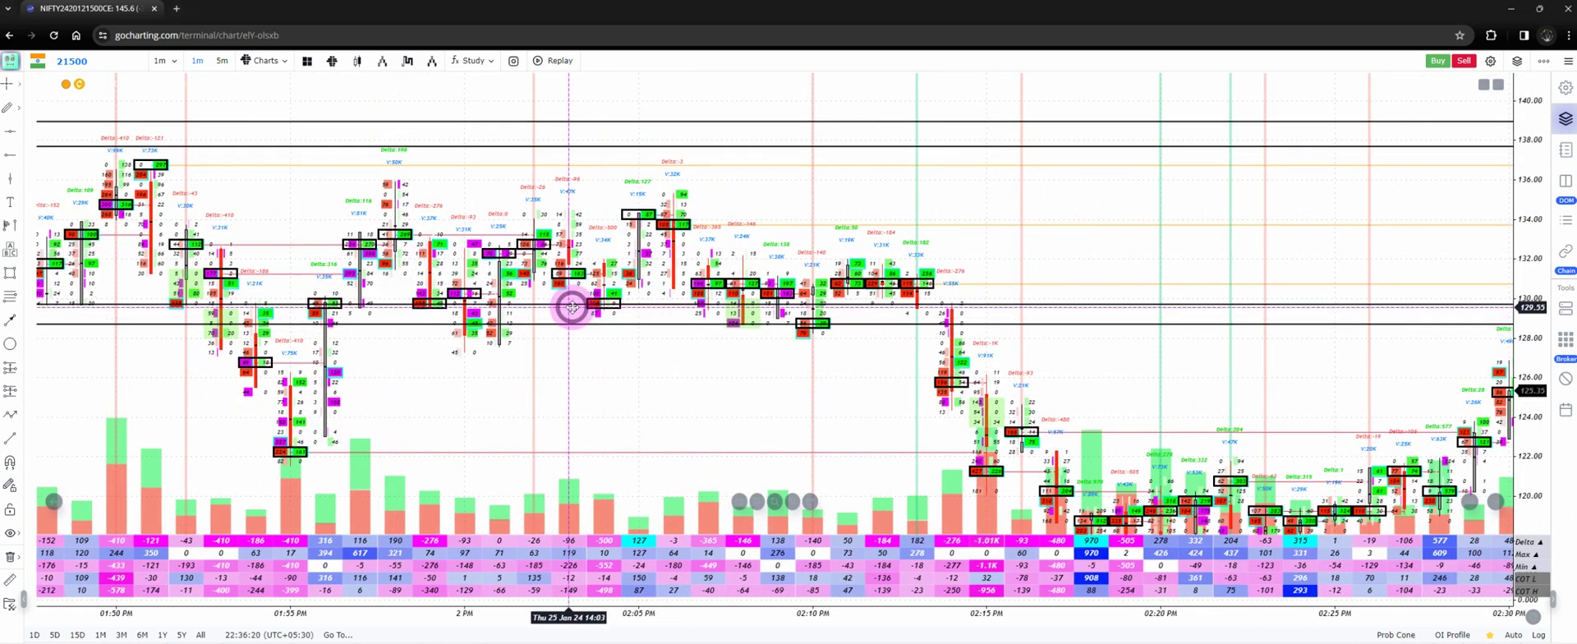
drag(572, 307, 492, 327)
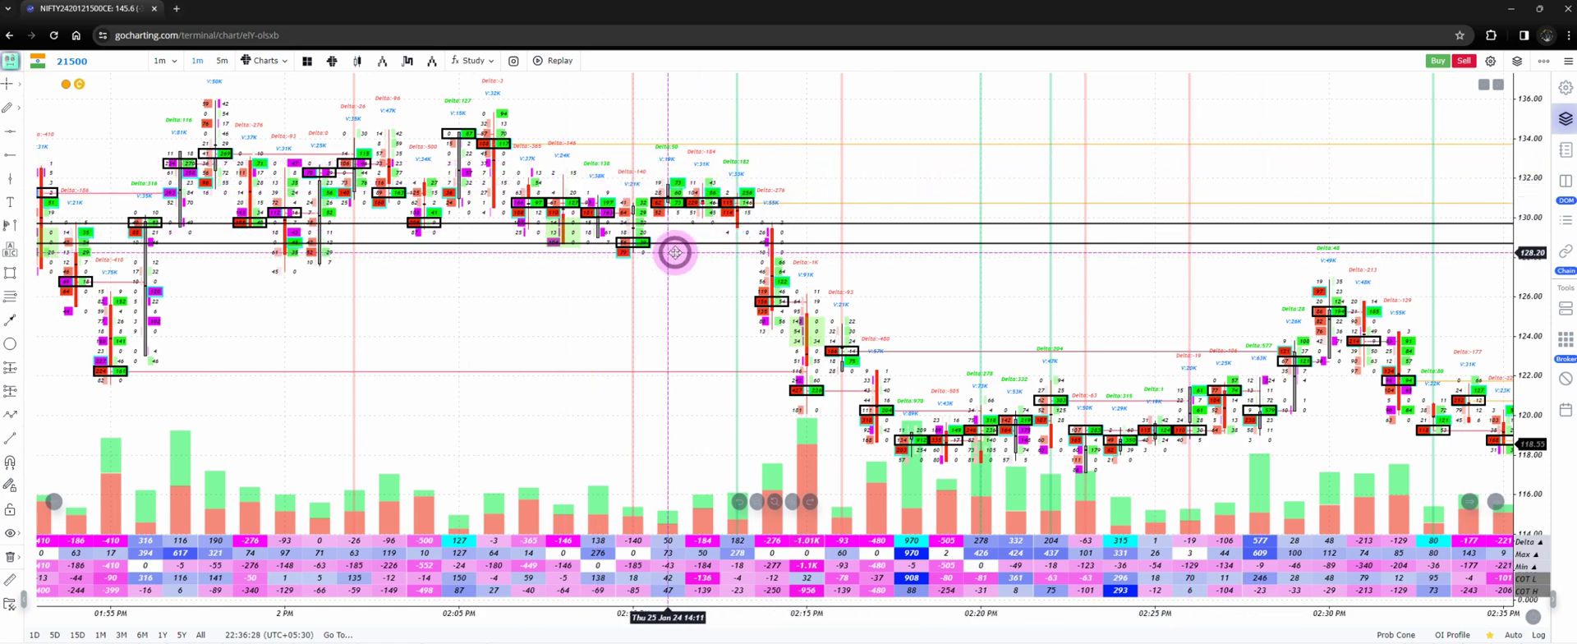
drag(511, 329, 687, 331)
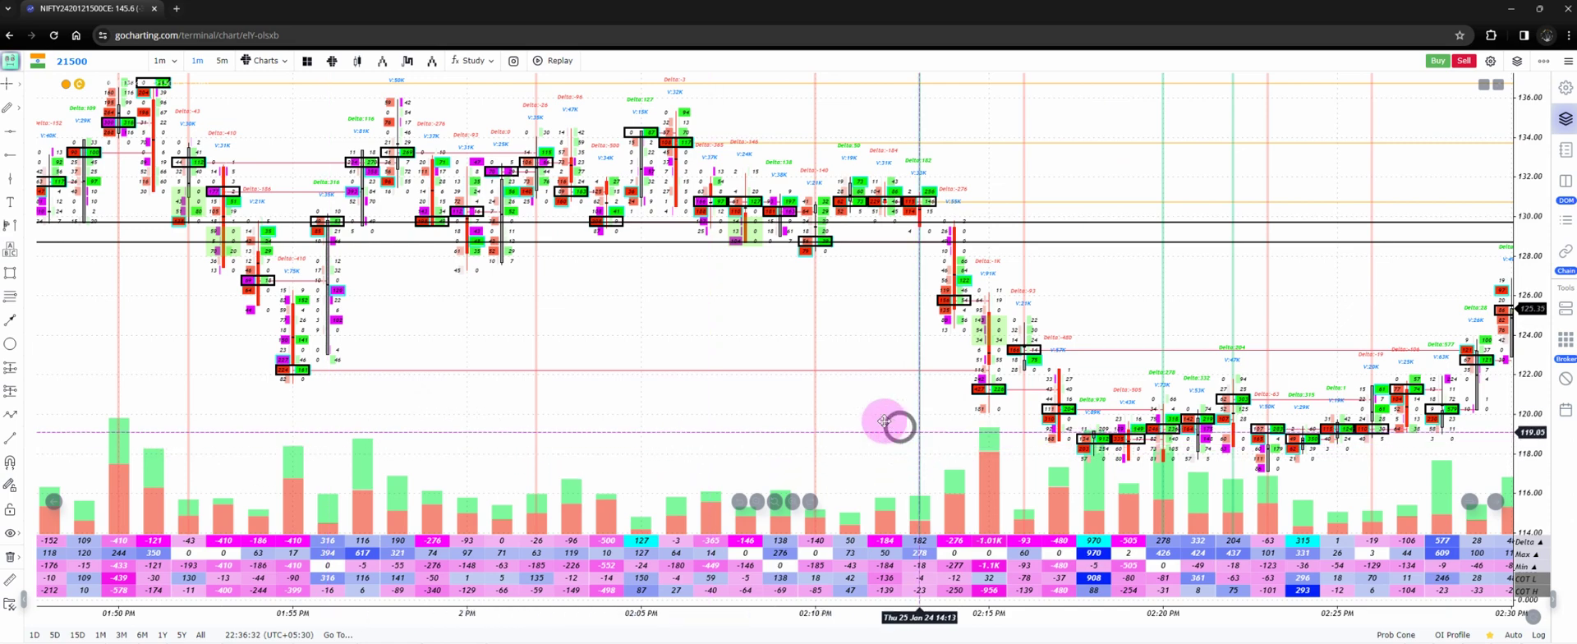
drag(856, 406, 867, 375)
drag(387, 351, 633, 381)
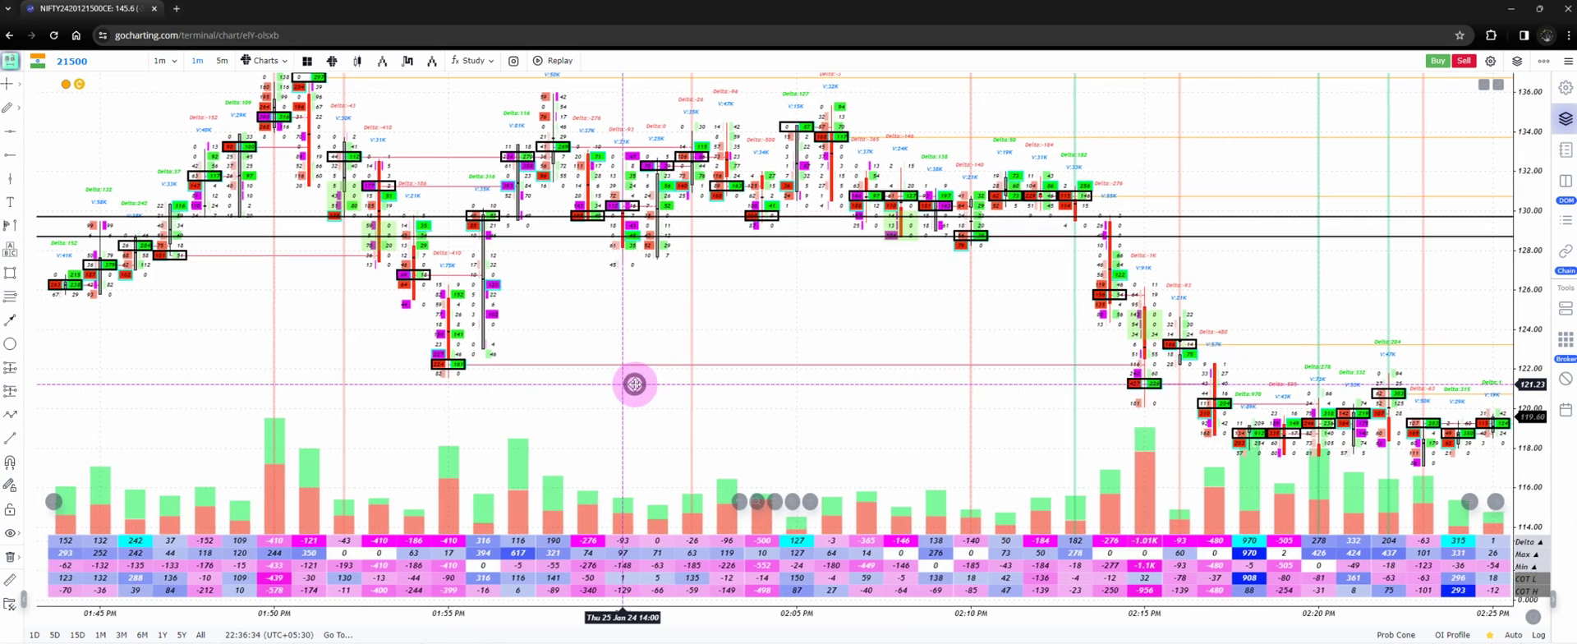
drag(362, 366, 452, 368)
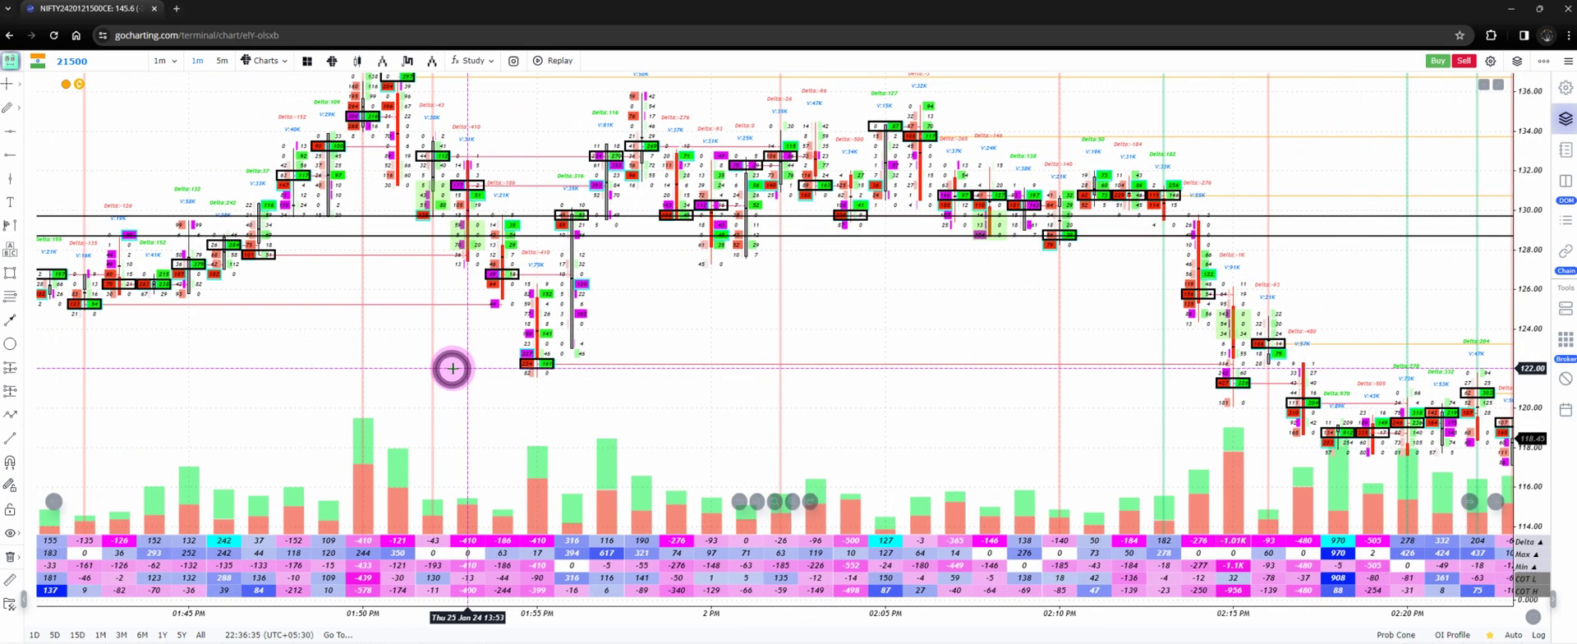